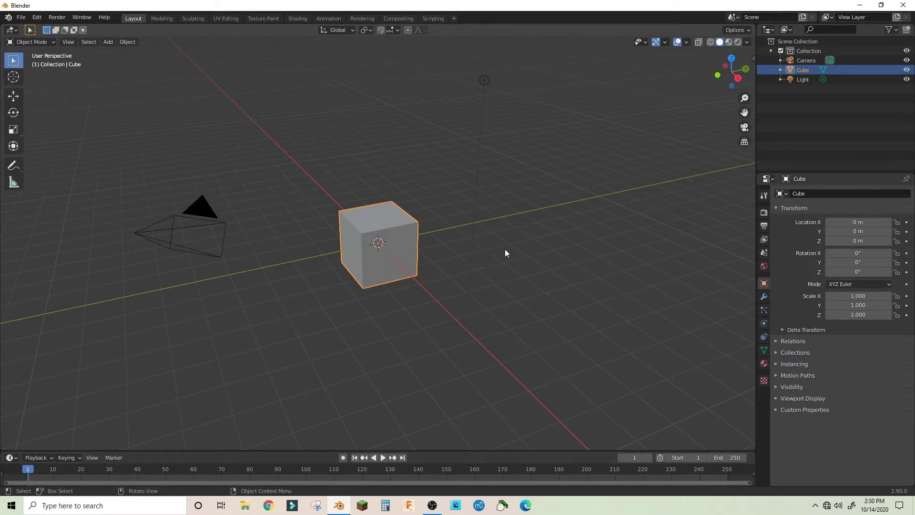
# Delete the default cube and add a UV sphere to the scene.
pyautogui.press('Delete')
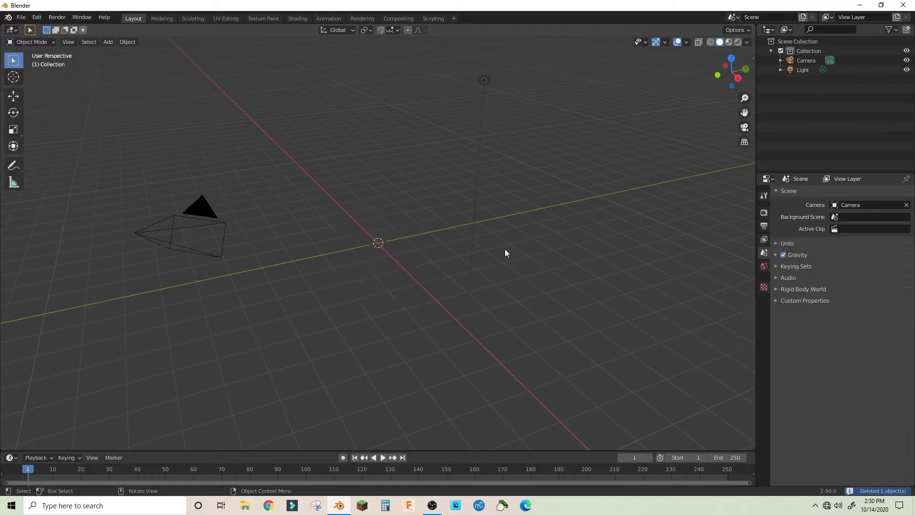
pyautogui.hotkey('shift', 'a')
pyautogui.moveTo(483, 169)
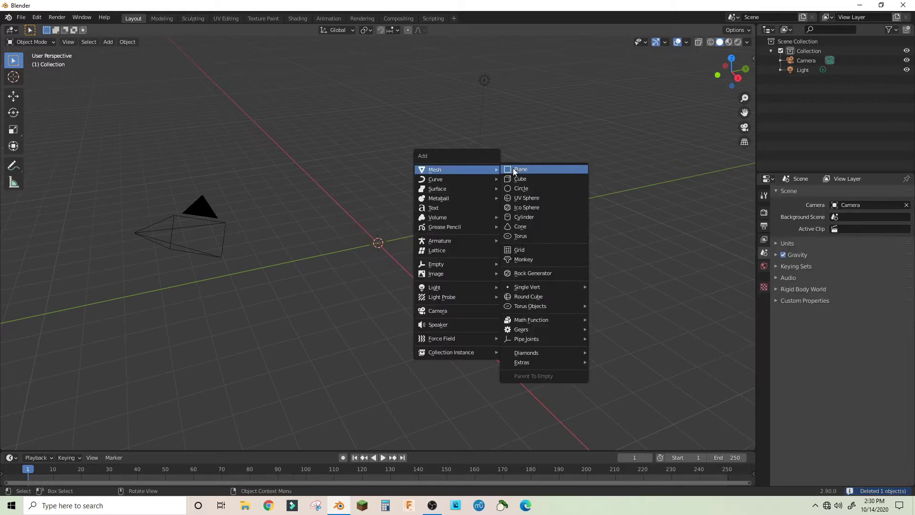
pyautogui.click(523, 198)
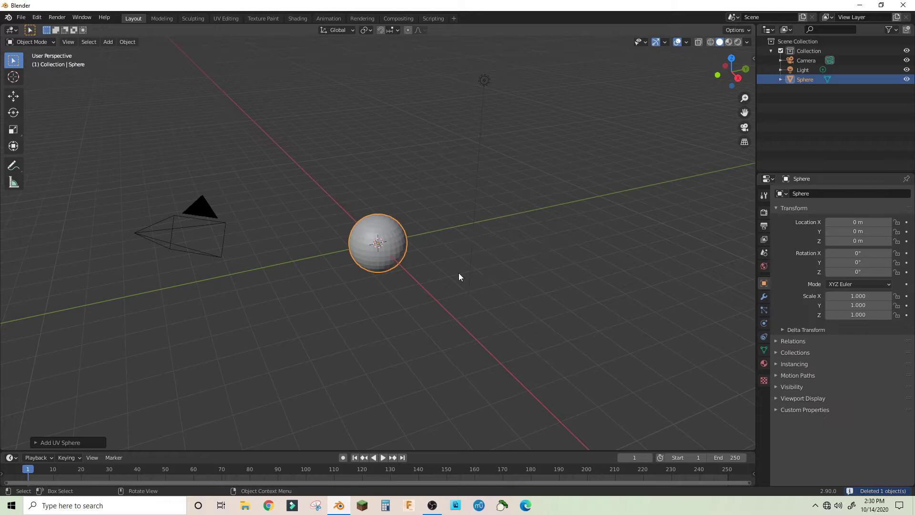
# Set the new UV sphere to 16 segments and 8 rings.
pyautogui.scroll(8, 458, 273)
pyautogui.scroll(-1, 457, 272)
pyautogui.moveTo(483, 193)
pyautogui.mouseDown(button='middle')
pyautogui.moveTo(327, 161)
pyautogui.moveTo(500, 193)
pyautogui.mouseUp(button='middle')
pyautogui.scroll(-5, 328, 162)
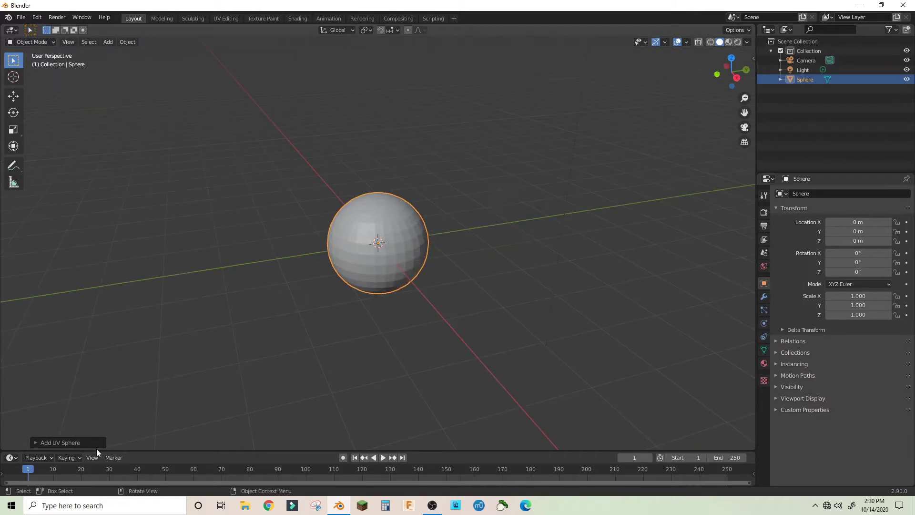
pyautogui.click(43, 440)
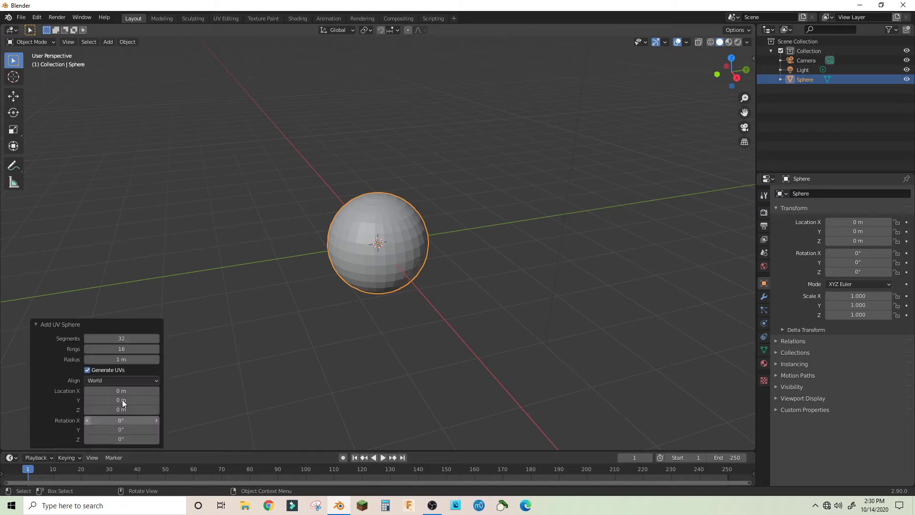
pyautogui.click(122, 339)
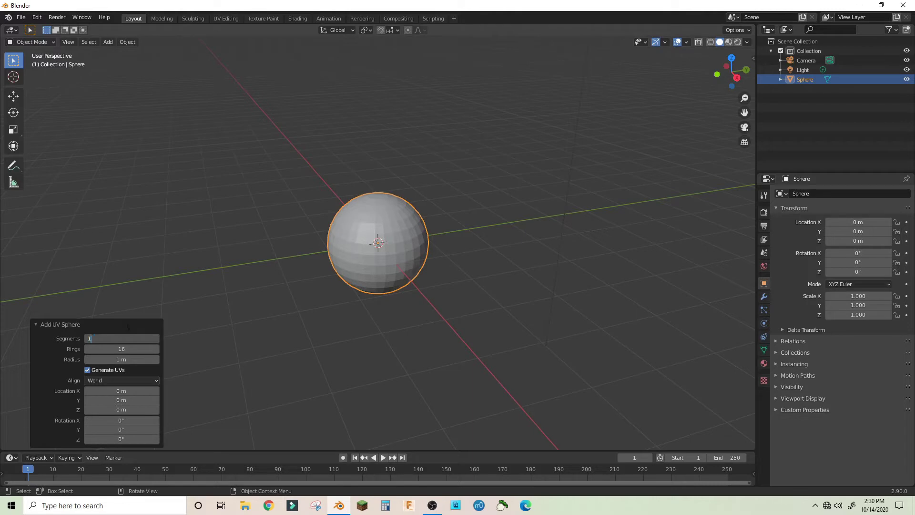
pyautogui.click(114, 349)
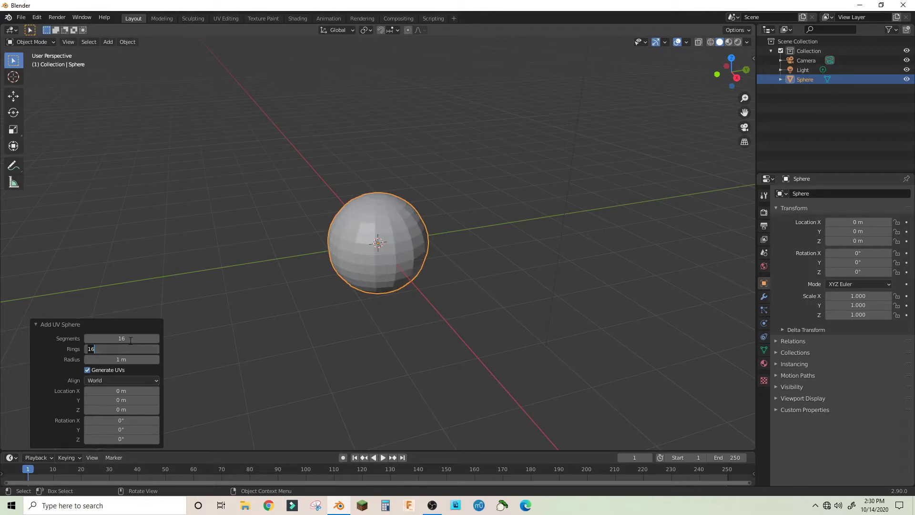
pyautogui.write('8')
pyautogui.press('Return')
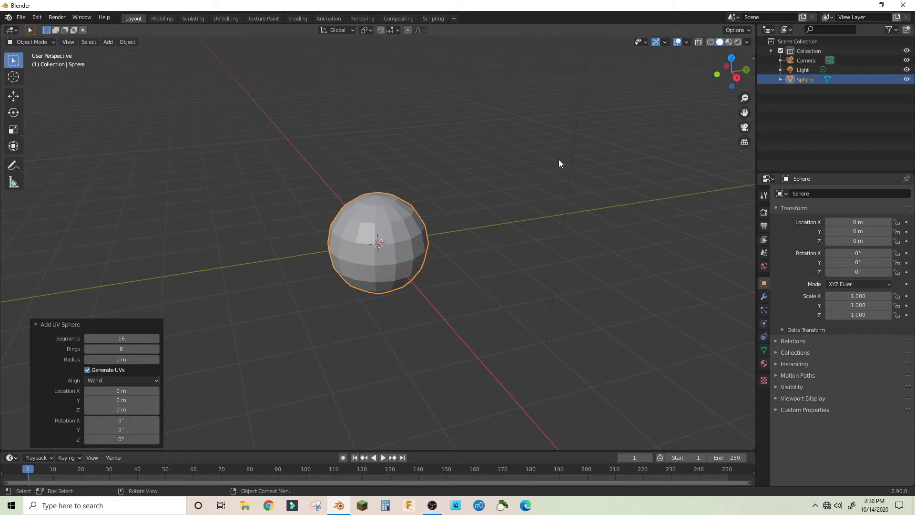
# In Edit Mode, widen the whole sphere by scaling it about 1.63 in X and Y with Z locked.
pyautogui.click(16, 42)
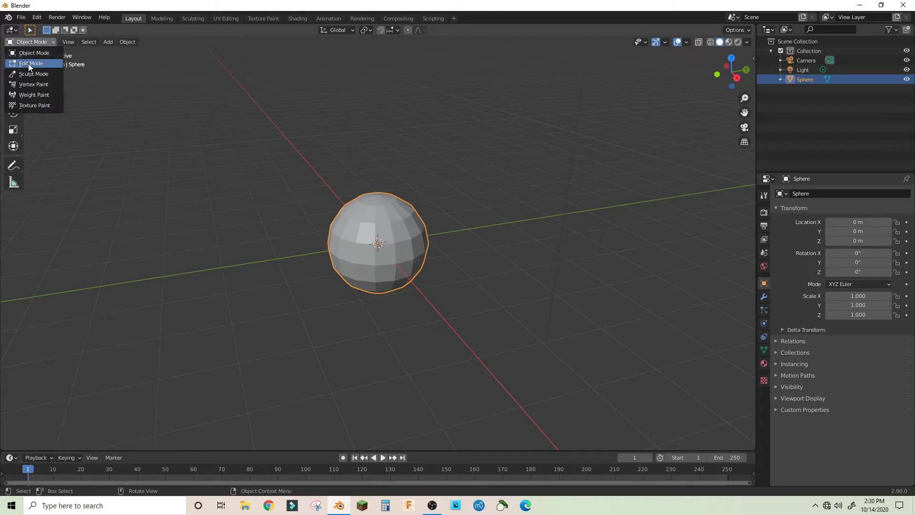
pyautogui.click(29, 62)
pyautogui.moveTo(435, 176); pyautogui.dragTo(436, 202, button='middle')
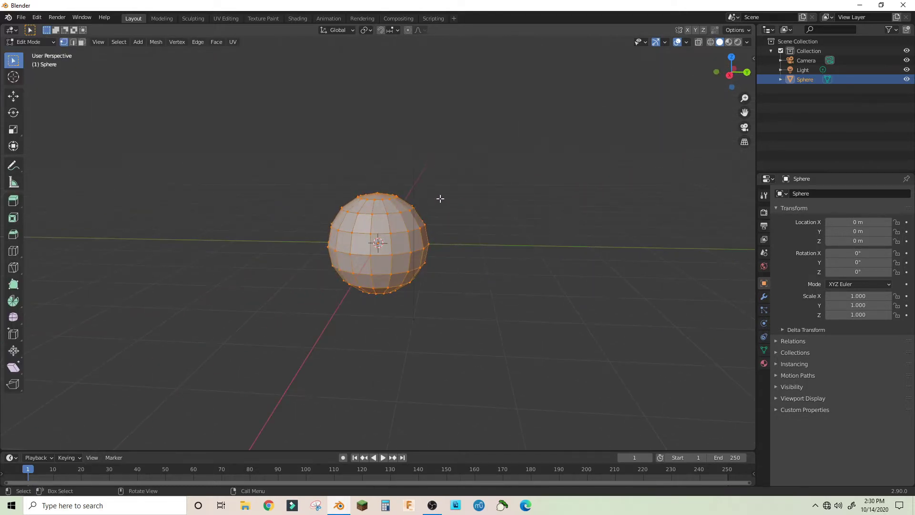
pyautogui.hotkey('alt', 'a')
pyautogui.press('a')
pyautogui.press('s')
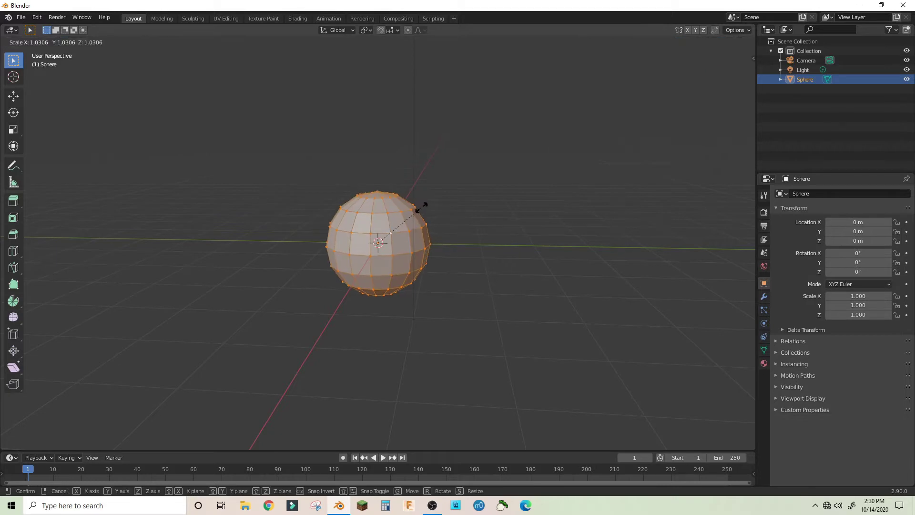
pyautogui.hotkey('shift', 'z')
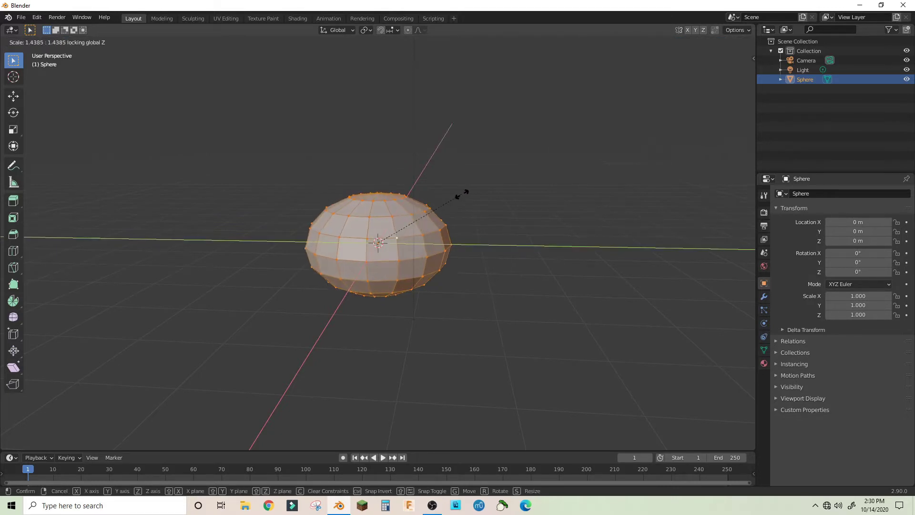
pyautogui.click(471, 193)
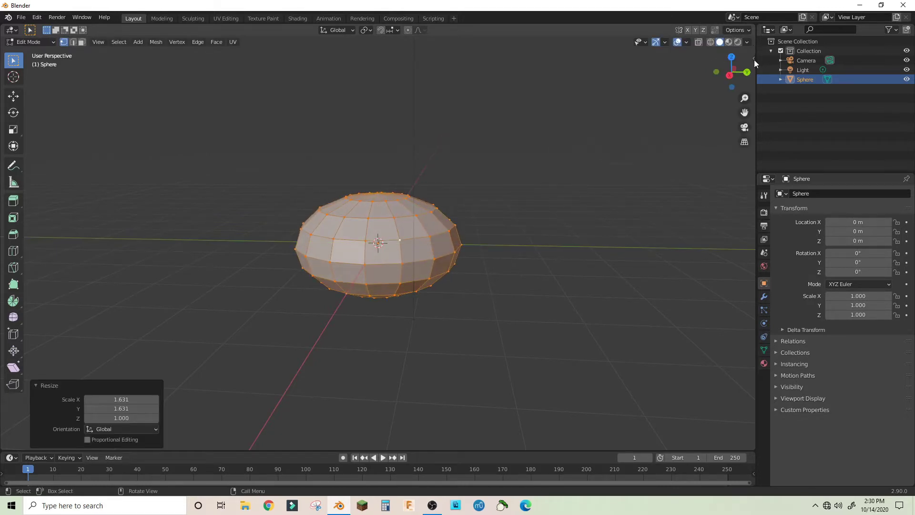
# Show the viewport sidebar and collapse its Transform section.
pyautogui.click(754, 61)
pyautogui.click(660, 53)
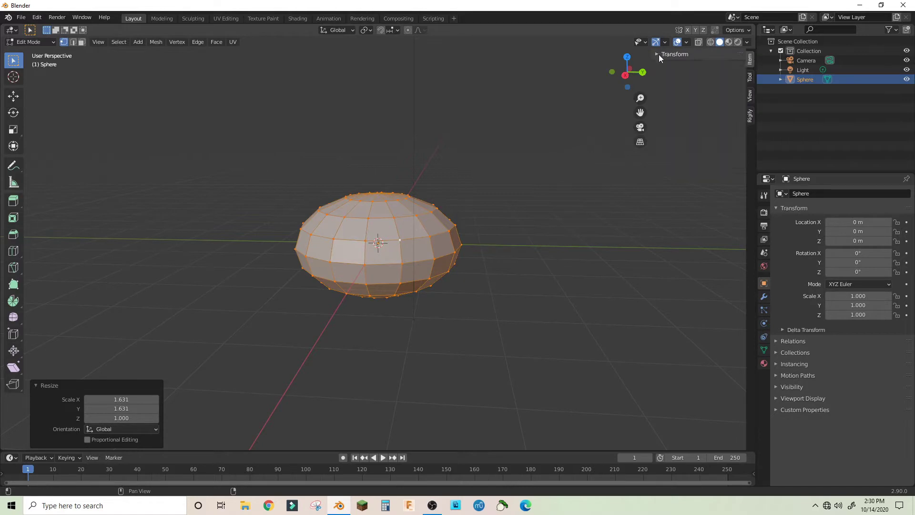
pyautogui.click(510, 96)
pyautogui.moveTo(510, 96); pyautogui.dragTo(432, 161, button='middle')
# Select every other vertical edge loop around the sphere and scale them outward by about 1.22 in X and Y, locking Z.
pyautogui.press('a')
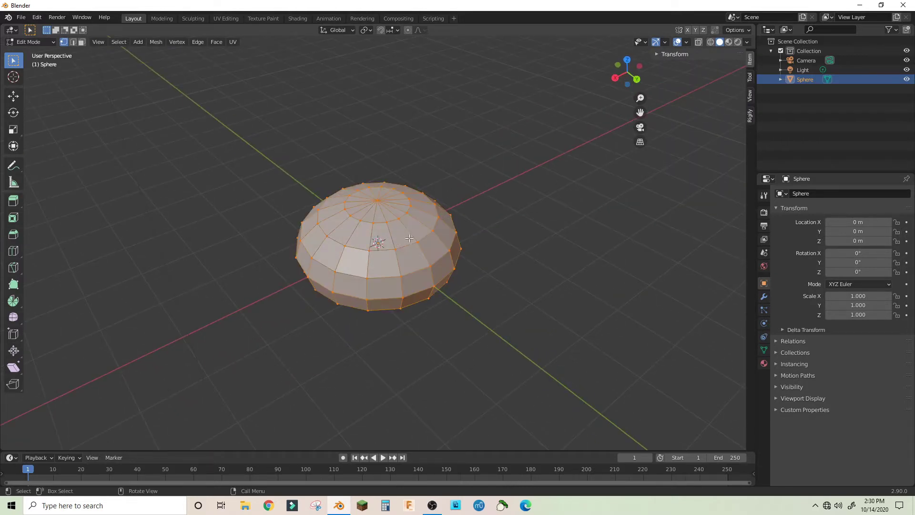
pyautogui.click(75, 42)
pyautogui.click(400, 238)
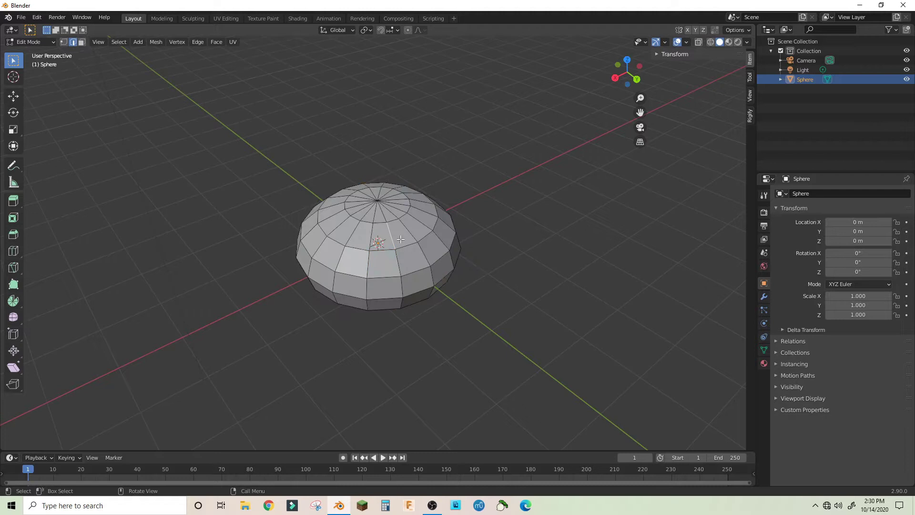
pyautogui.moveTo(400, 239); pyautogui.dragTo(419, 229, button='middle')
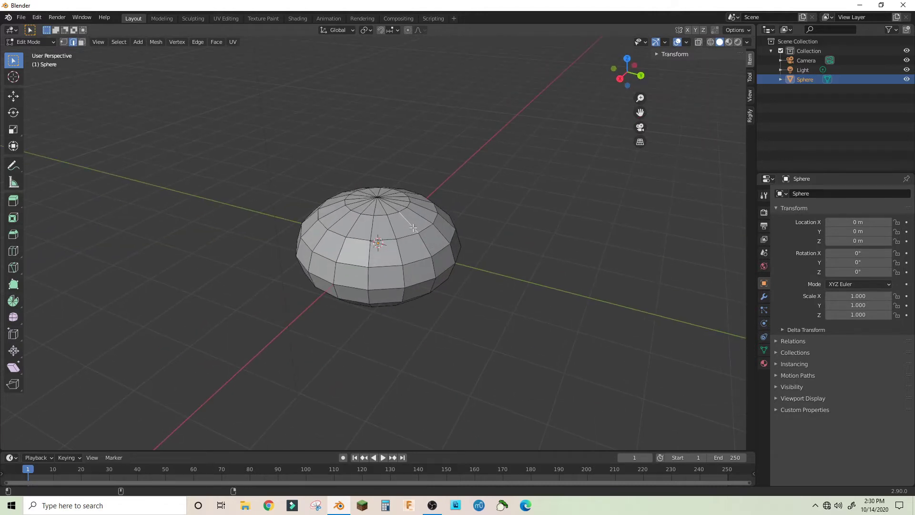
pyautogui.press('super')
pyautogui.click(525, 137)
pyautogui.keyDown('alt'); pyautogui.click(372, 231); pyautogui.keyUp('alt')
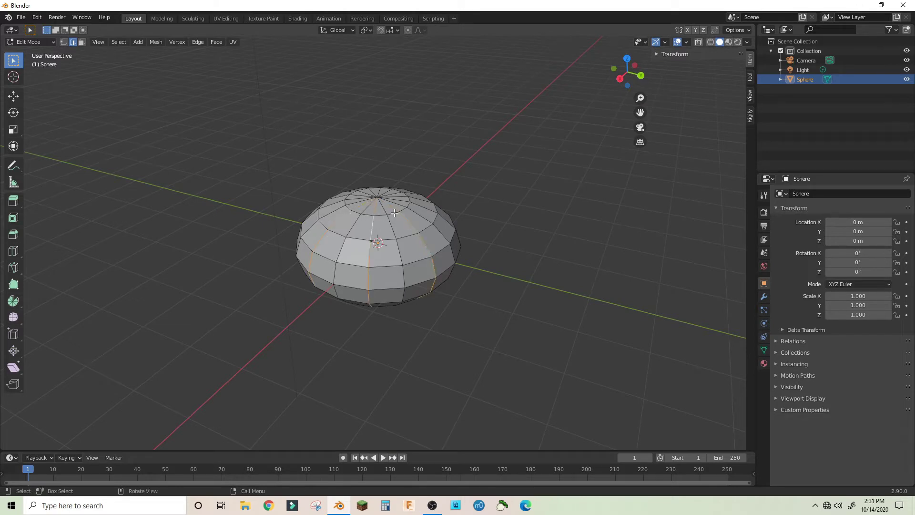
pyautogui.moveTo(373, 231); pyautogui.dragTo(458, 232, button='middle')
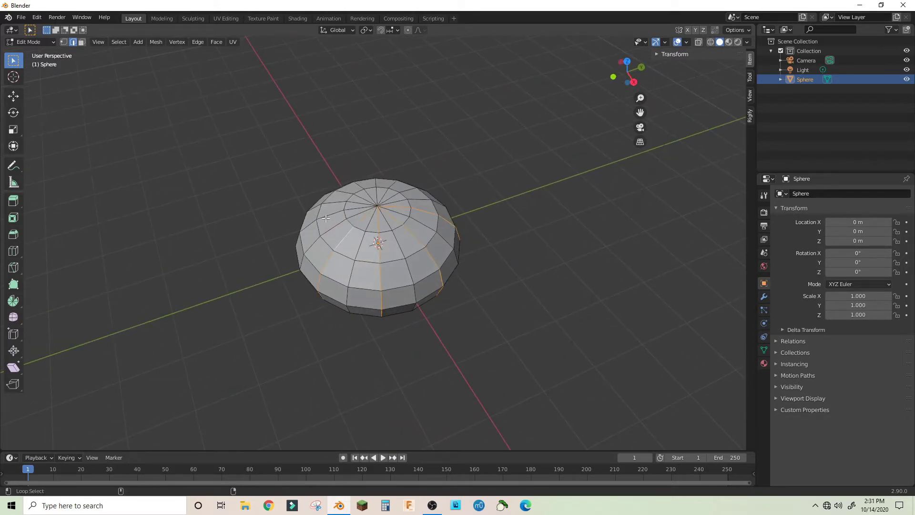
pyautogui.keyDown('alt'); pyautogui.moveTo(326, 218); pyautogui.dragTo(328, 241, button='middle'); pyautogui.keyUp('alt')
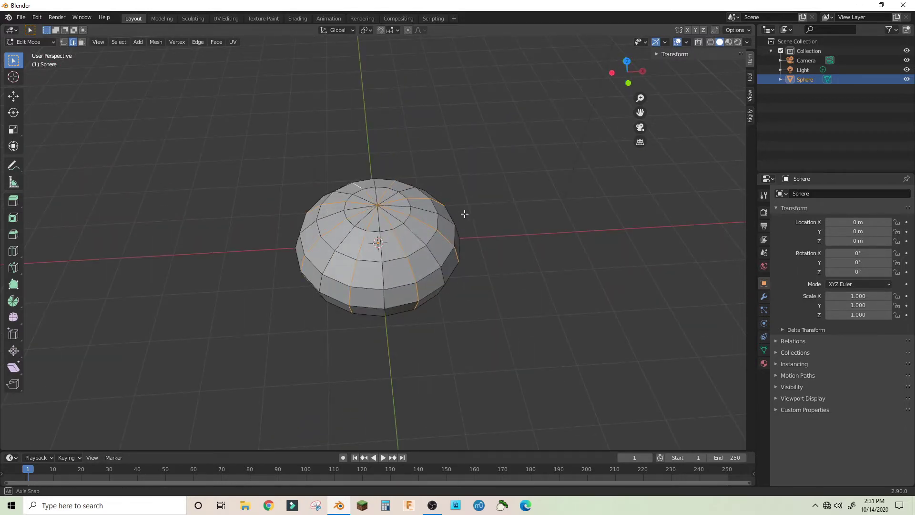
pyautogui.moveTo(465, 214)
pyautogui.keyDown('alt'); pyautogui.mouseDown(button='middle')
pyautogui.moveTo(459, 223)
pyautogui.moveTo(474, 205)
pyautogui.mouseUp(button='middle'); pyautogui.keyUp('alt')
pyautogui.press('s')
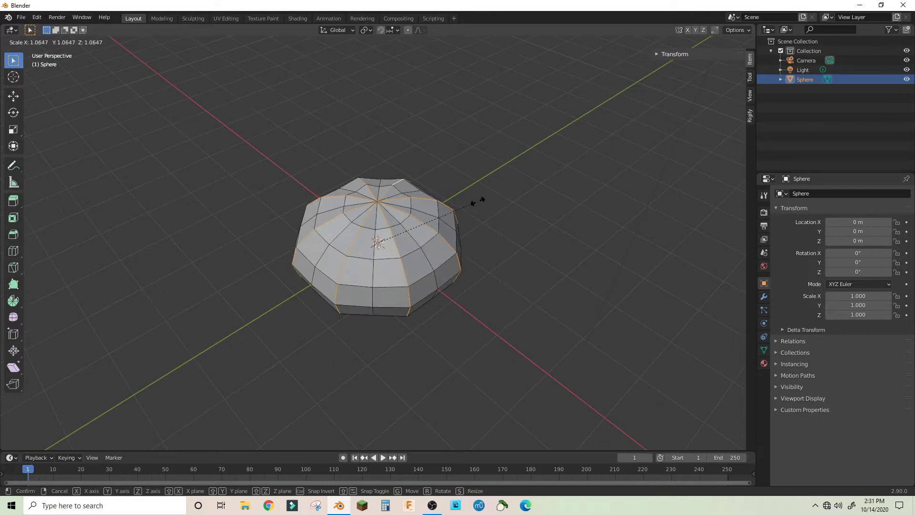
pyautogui.hotkey('shift', 'z')
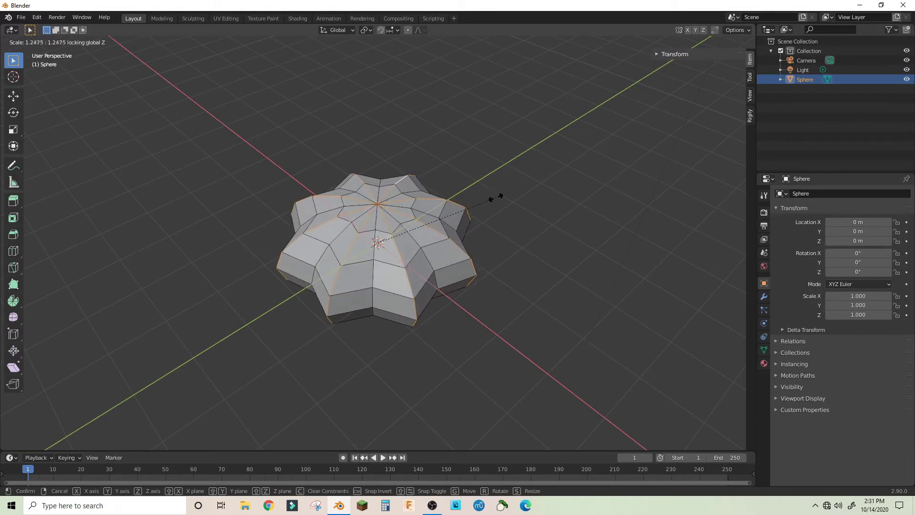
pyautogui.click(496, 197)
# Stretch the entire ribbed mesh along the Z axis by about 1.46.
pyautogui.moveTo(537, 237); pyautogui.dragTo(476, 206, button='middle')
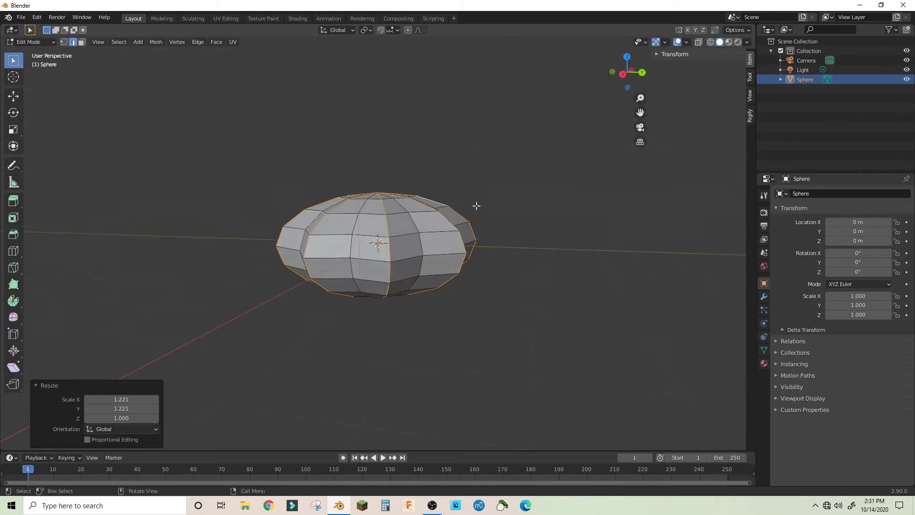
pyautogui.press('s')
pyautogui.press('Escape')
pyautogui.press('a')
pyautogui.press('s')
pyautogui.press('z')
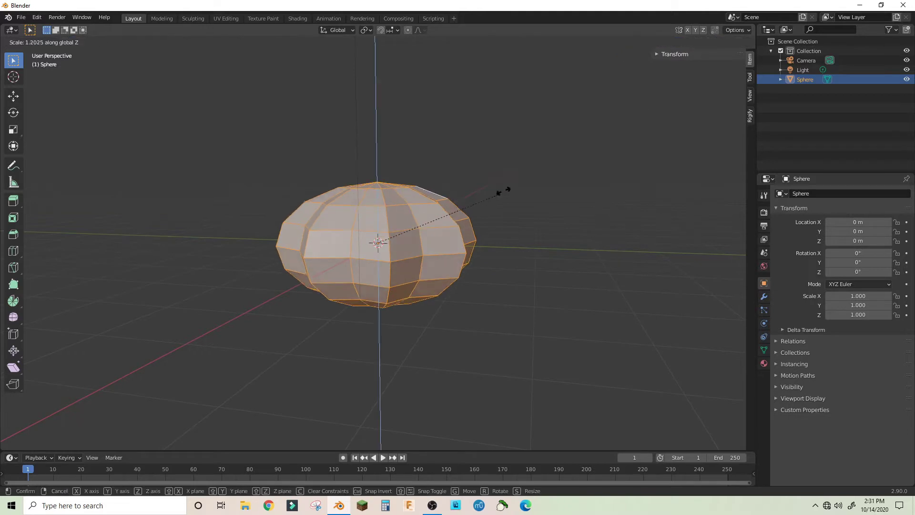
pyautogui.click(517, 163)
# Select the mesh's top and bottom centre vertices and enable proportional editing with Smooth falloff.
pyautogui.moveTo(517, 164); pyautogui.dragTo(413, 250, button='middle')
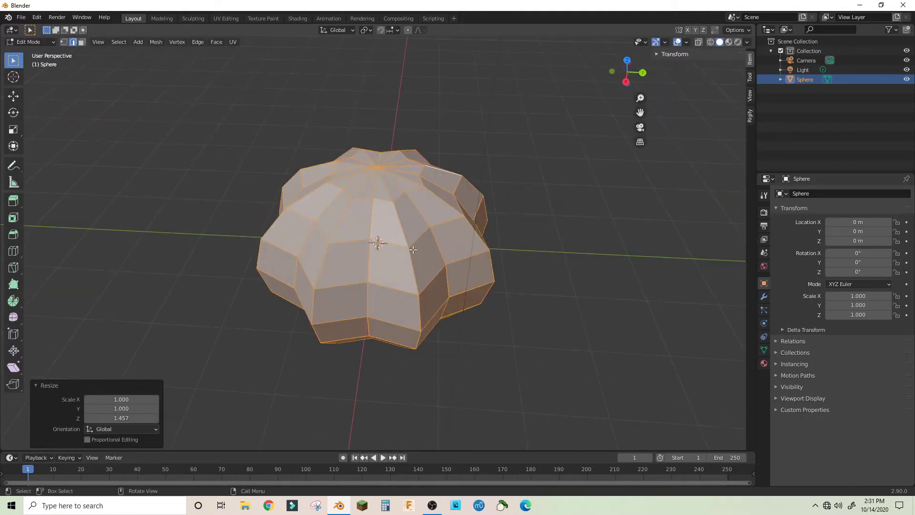
pyautogui.keyDown('shift'); pyautogui.click(64, 42); pyautogui.keyUp('shift')
pyautogui.click(400, 171)
pyautogui.moveTo(400, 171); pyautogui.dragTo(480, 296, button='middle')
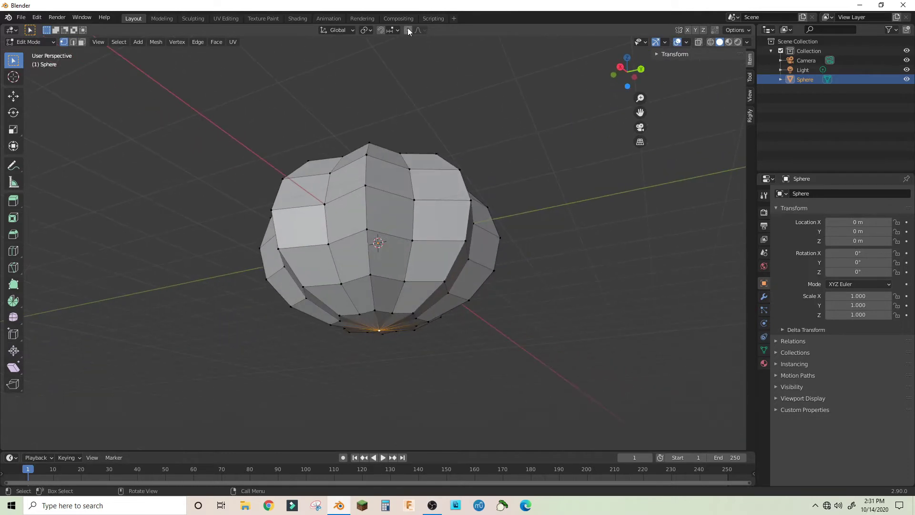
pyautogui.moveTo(416, 128); pyautogui.dragTo(486, 111, button='middle')
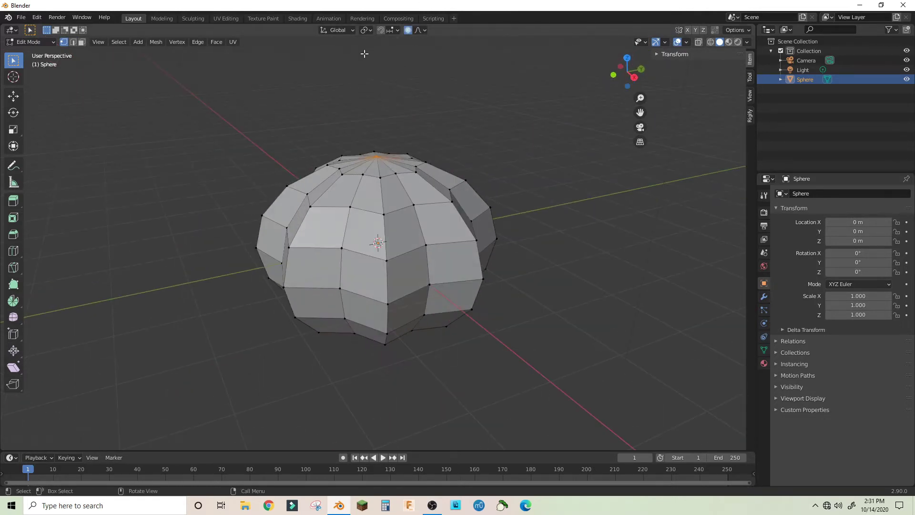
pyautogui.click(417, 30)
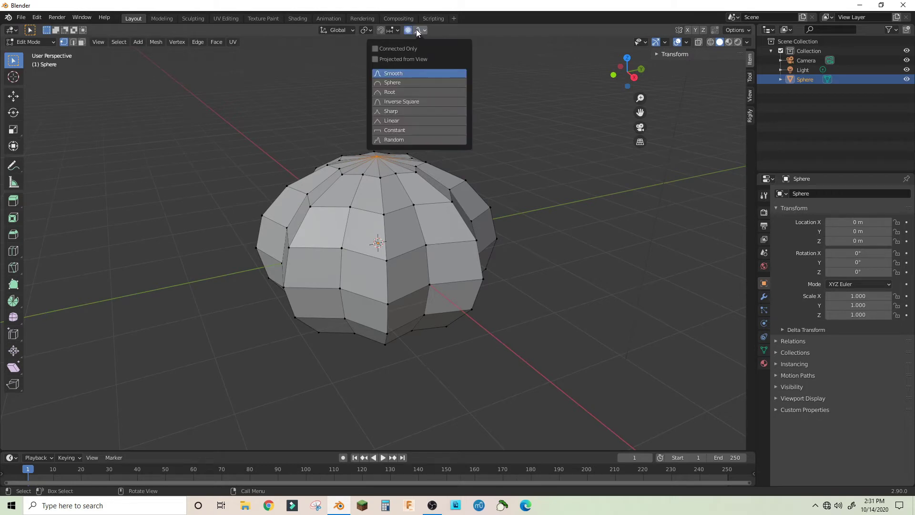
pyautogui.click(405, 81)
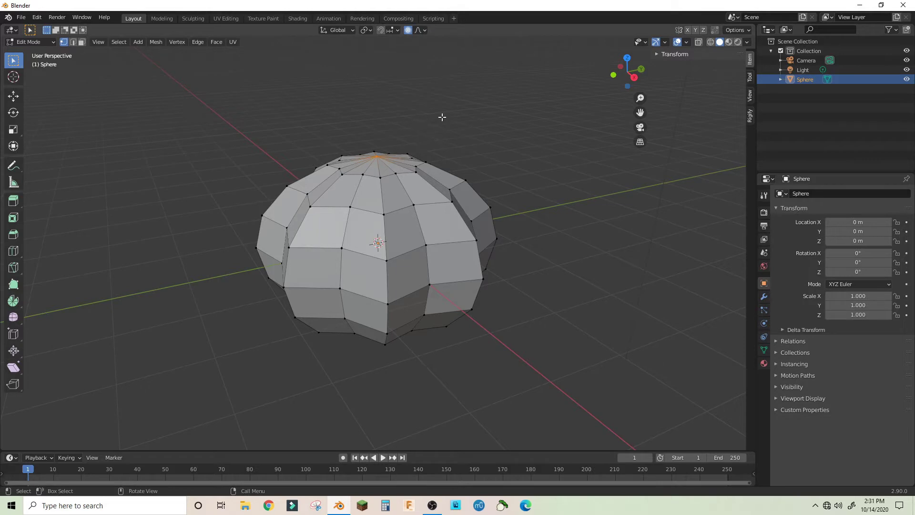
# Sink both pole vertices inward by scaling them about 0.65 along Z with a proportional size of 1.61.
pyautogui.moveTo(442, 117); pyautogui.dragTo(420, 111, button='middle')
pyautogui.moveTo(477, 130); pyautogui.dragTo(455, 136, button='middle')
pyautogui.press('s')
pyautogui.press('z')
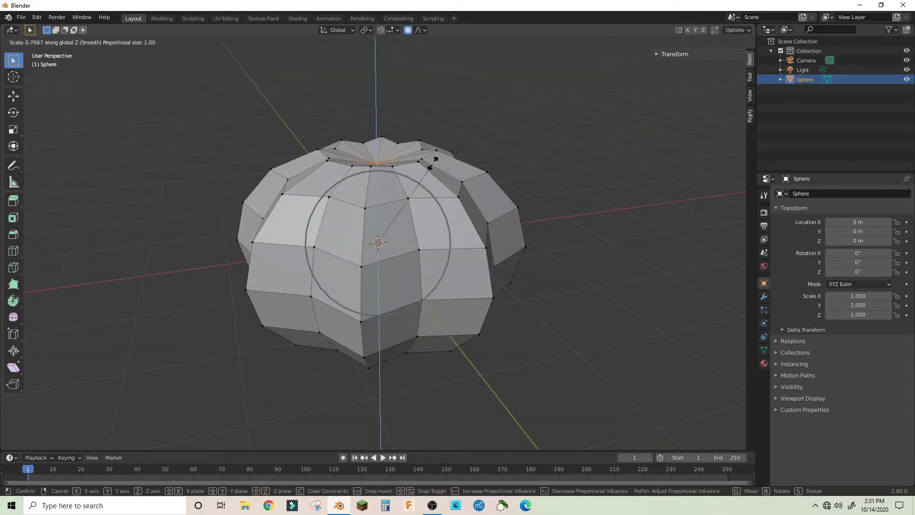
pyautogui.scroll(-4, 419, 172)
pyautogui.scroll(-2, 419, 167)
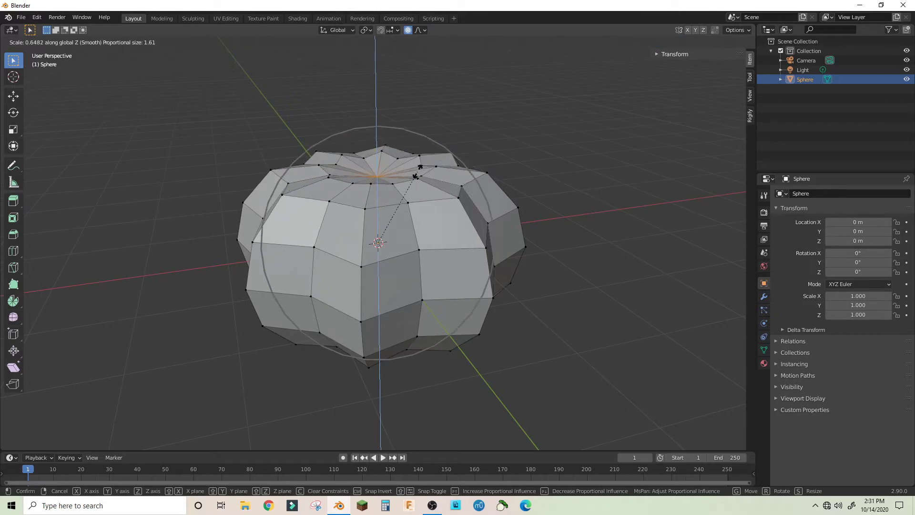
pyautogui.click(420, 168)
# Return to Object Mode and add a level 2 subdivision surface to the ribbed mesh.
pyautogui.moveTo(420, 168); pyautogui.dragTo(193, 122, button='middle')
pyautogui.click(21, 42)
pyautogui.click(22, 54)
pyautogui.moveTo(239, 143); pyautogui.dragTo(416, 180, button='middle')
pyautogui.hotkey('ctrl', '2')
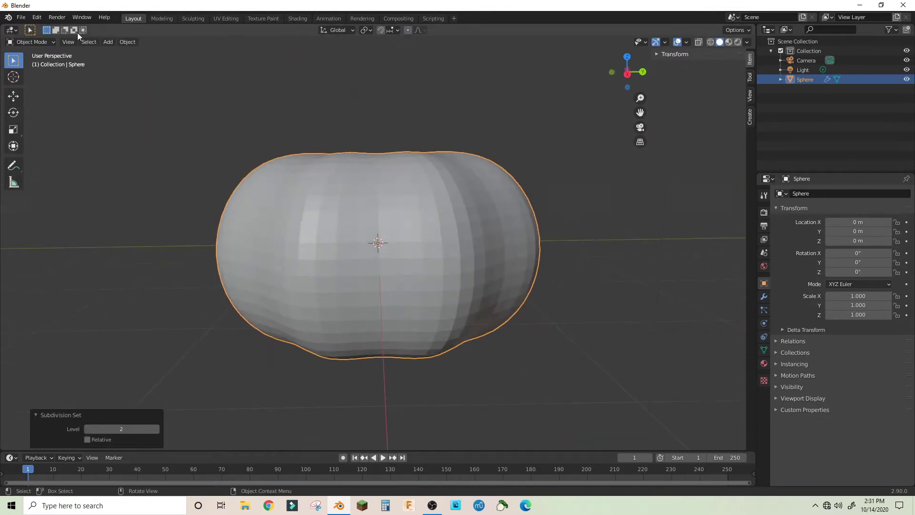
# Enter Edit Mode on the ribbed mesh, switch to edge selection, and select the recessed vertical edge loops between the ribs.
pyautogui.click(30, 42)
pyautogui.click(26, 62)
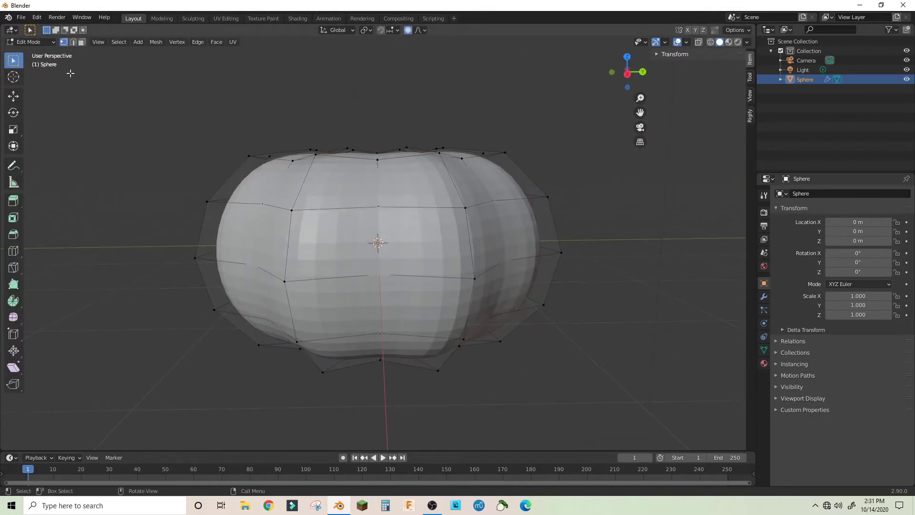
pyautogui.click(72, 42)
pyautogui.moveTo(343, 267); pyautogui.dragTo(371, 240, button='middle')
pyautogui.press('super')
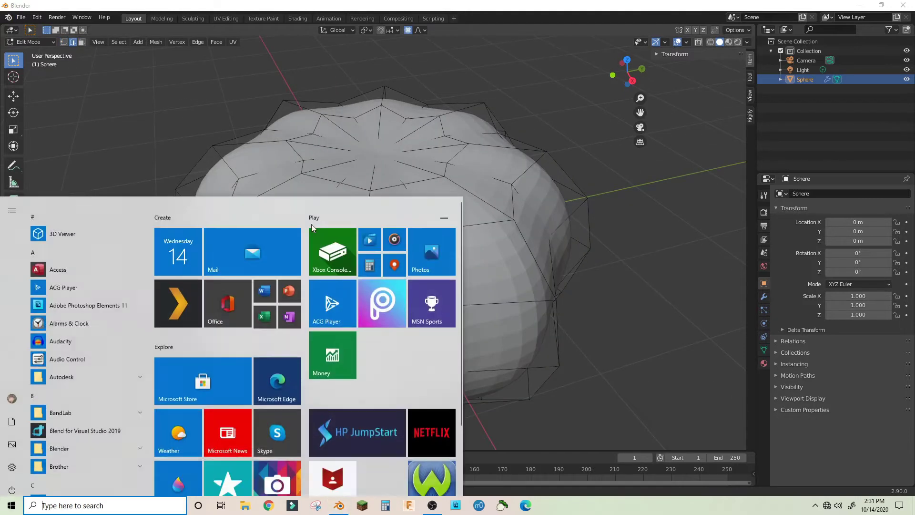
pyautogui.press('super')
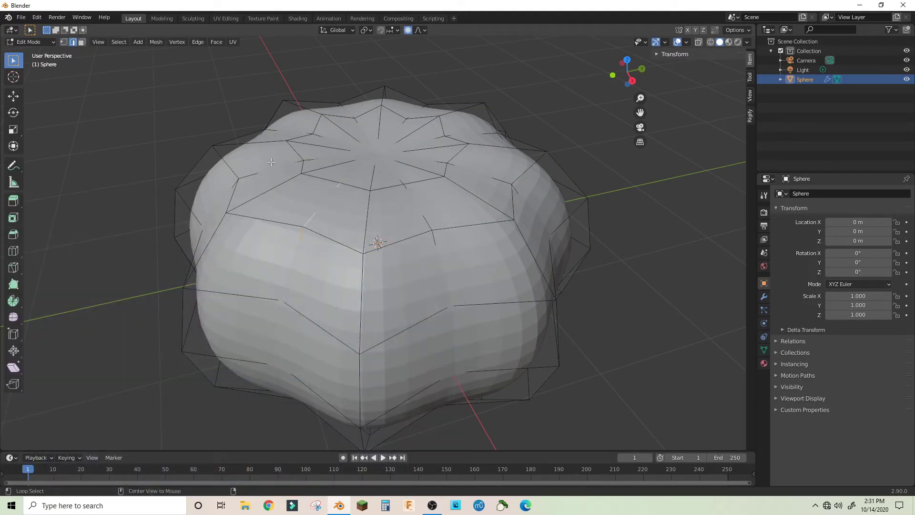
pyautogui.keyDown('alt'); pyautogui.keyDown('shift'); pyautogui.click(358, 118); pyautogui.keyUp('shift'); pyautogui.keyUp('alt')
pyautogui.hotkey('ctrl', 'z')
# Turn off proportional editing, scale the selected groove loops inward on X and Y only, and return to Object Mode.
pyautogui.press('s')
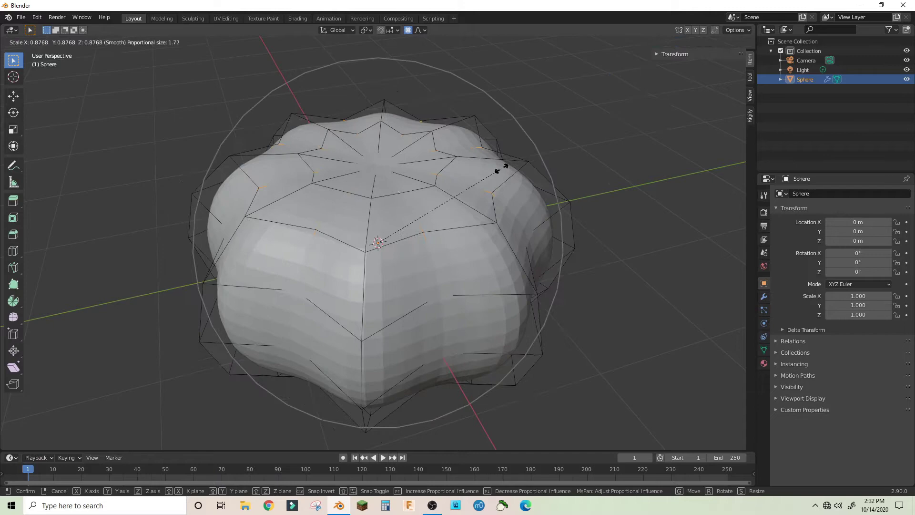
pyautogui.press('Escape')
pyautogui.press('o')
pyautogui.press('s')
pyautogui.hotkey('shift', 'z')
pyautogui.click(470, 184)
pyautogui.press('s')
pyautogui.hotkey('shift', 'z')
pyautogui.moveTo(482, 143); pyautogui.dragTo(444, 164, button='middle')
pyautogui.click(528, 201)
pyautogui.press('Tab')
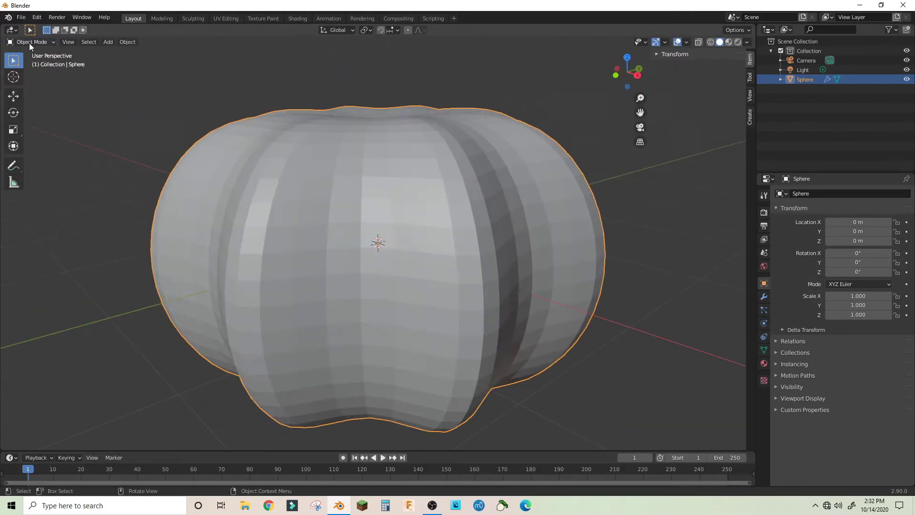
# Soften the grooves by scaling their edge loops about 1.181 on X and Y in Edit Mode, finishing in Object Mode.
pyautogui.click(30, 42)
pyautogui.click(32, 64)
pyautogui.moveTo(486, 193); pyautogui.dragTo(510, 207, button='middle')
pyautogui.press('s')
pyautogui.hotkey('shift', 'z')
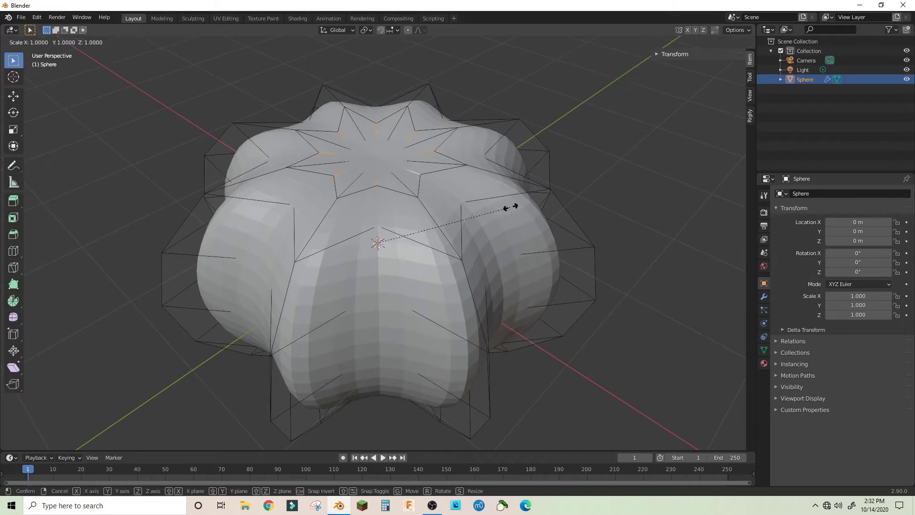
pyautogui.click(534, 198)
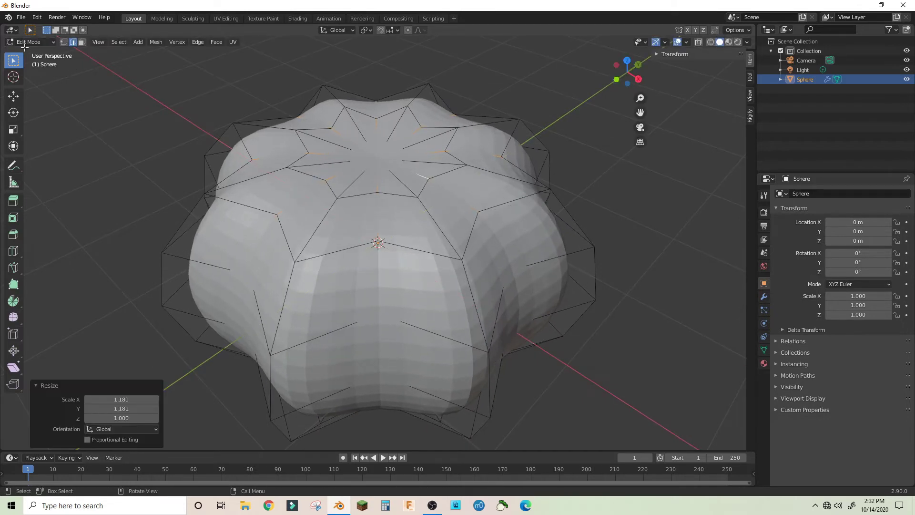
pyautogui.click(30, 42)
pyautogui.click(32, 53)
# Scale the groove loops outward once more by about 1.07 on X and Y in Edit Mode, and return to Object Mode.
pyautogui.moveTo(429, 119); pyautogui.dragTo(419, 249, button='middle')
pyautogui.scroll(-4, 458, 153)
pyautogui.click(30, 42)
pyautogui.click(31, 61)
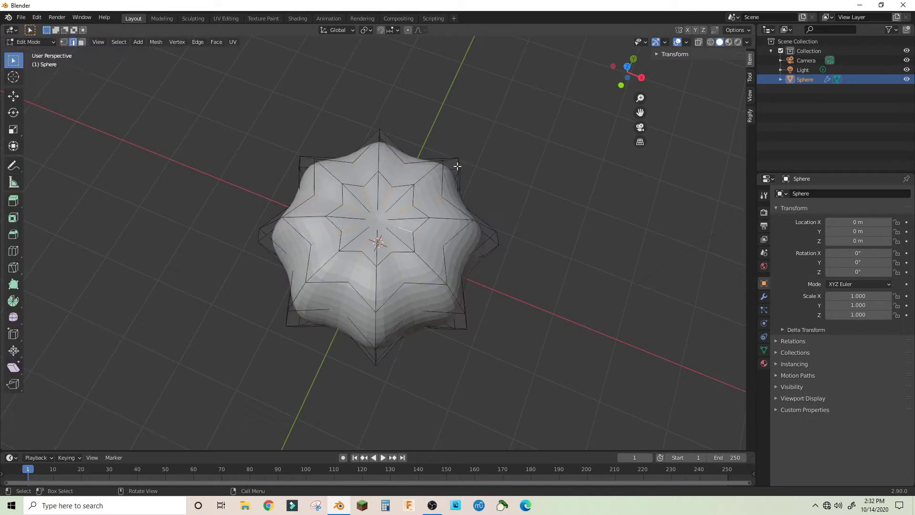
pyautogui.press('s')
pyautogui.hotkey('shift', 'z')
pyautogui.click(476, 168)
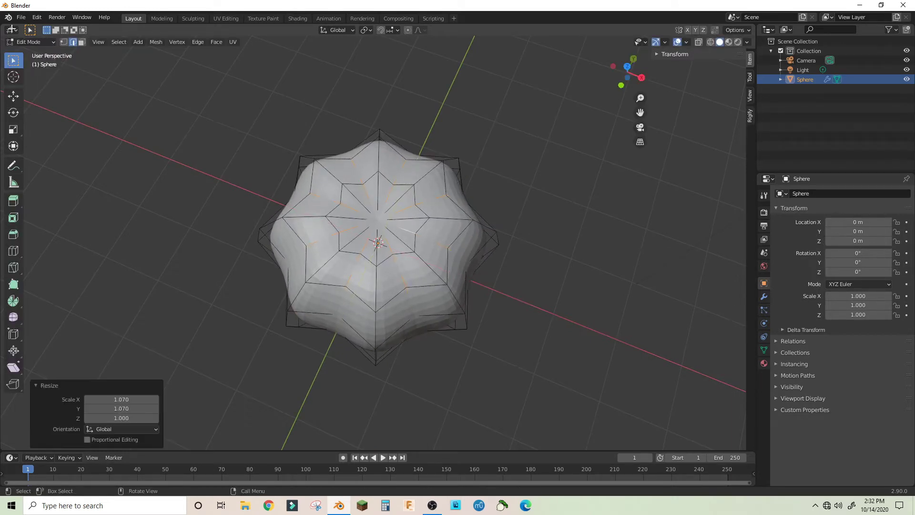
pyautogui.click(29, 42)
pyautogui.click(24, 53)
# Add a 2 m cube mesh at the origin for the pumpkin's stem.
pyautogui.moveTo(398, 178); pyautogui.dragTo(419, 147, button='middle')
pyautogui.scroll(-3, 563, 227)
pyautogui.moveTo(564, 224); pyautogui.dragTo(454, 312, button='middle')
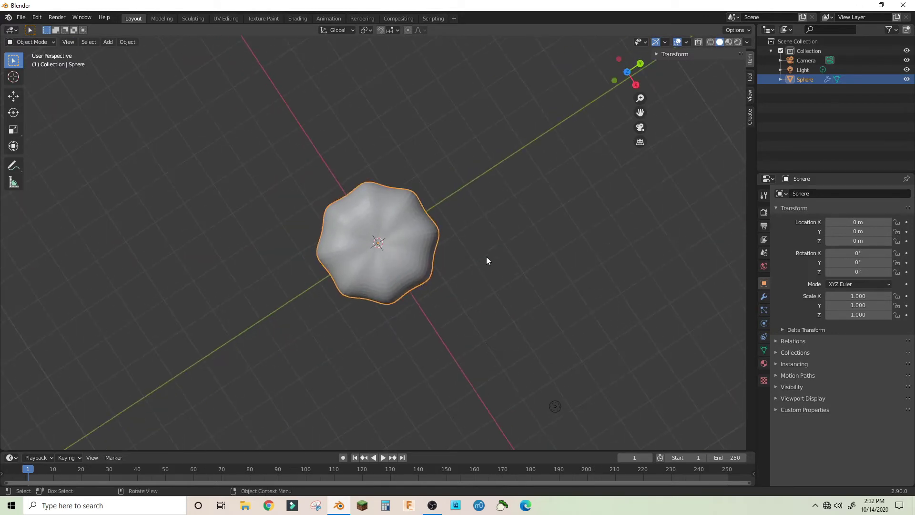
pyautogui.hotkey('shift', 'a')
pyautogui.moveTo(428, 265)
pyautogui.click(466, 278)
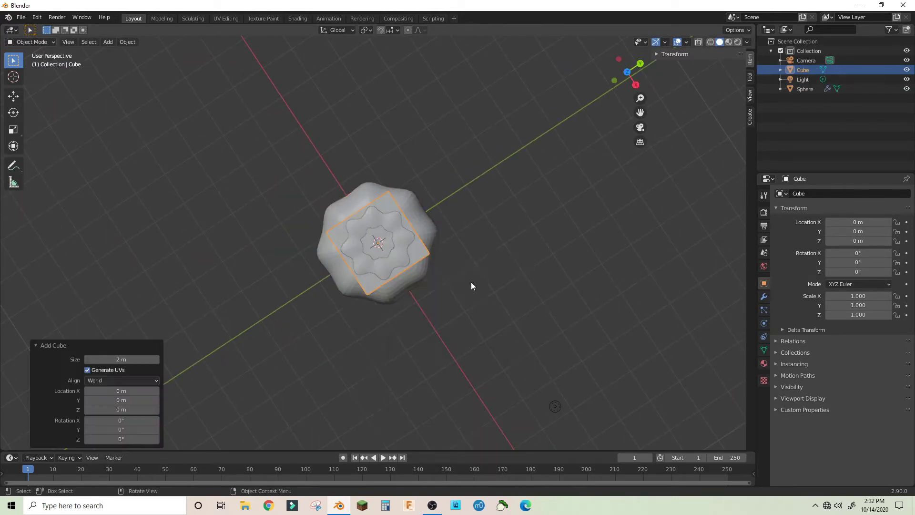
pyautogui.moveTo(471, 286); pyautogui.dragTo(530, 200, button='middle')
pyautogui.press('s')
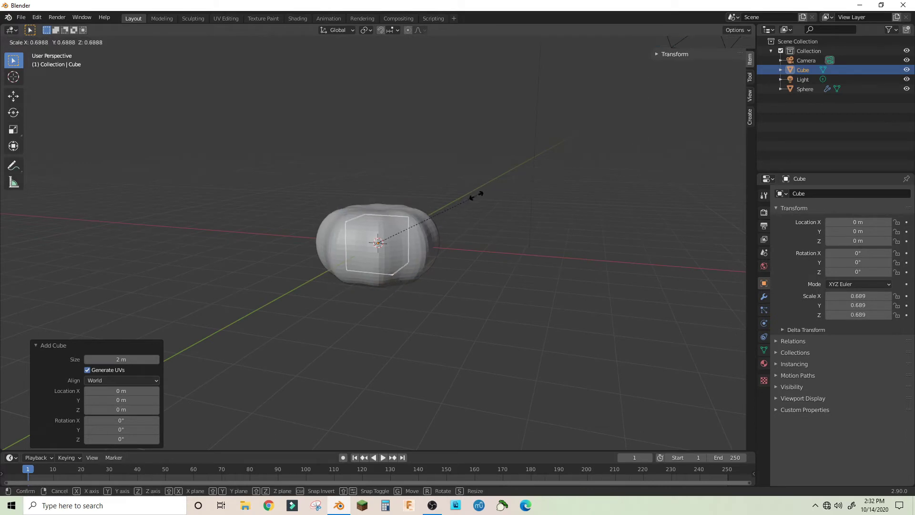
pyautogui.press('Escape')
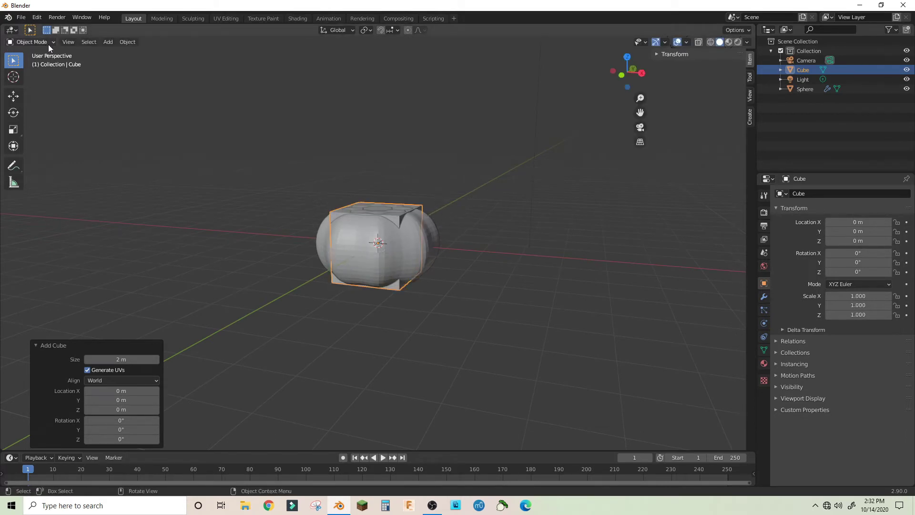
# With X-ray on in Edit Mode, scale the cube to about 0.3, shrink it further, and return to Object Mode.
pyautogui.click(31, 42)
pyautogui.click(38, 64)
pyautogui.press('s')
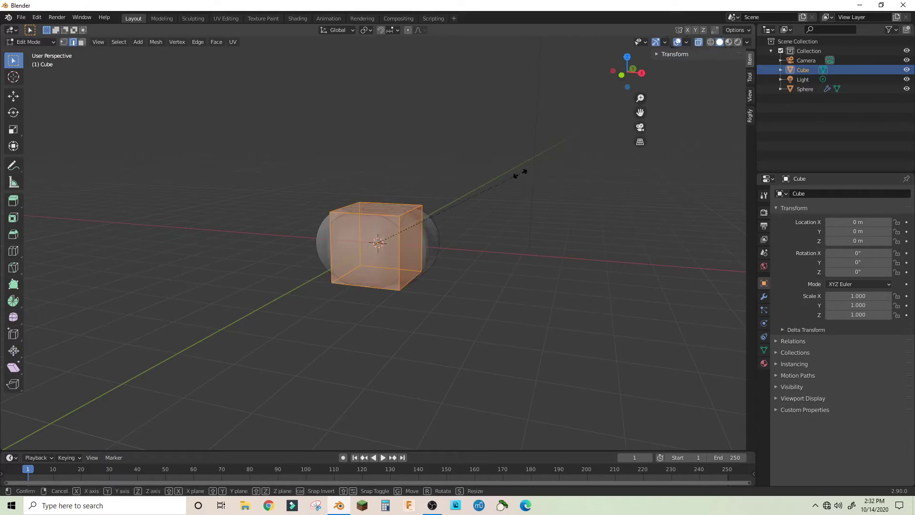
pyautogui.click(422, 230)
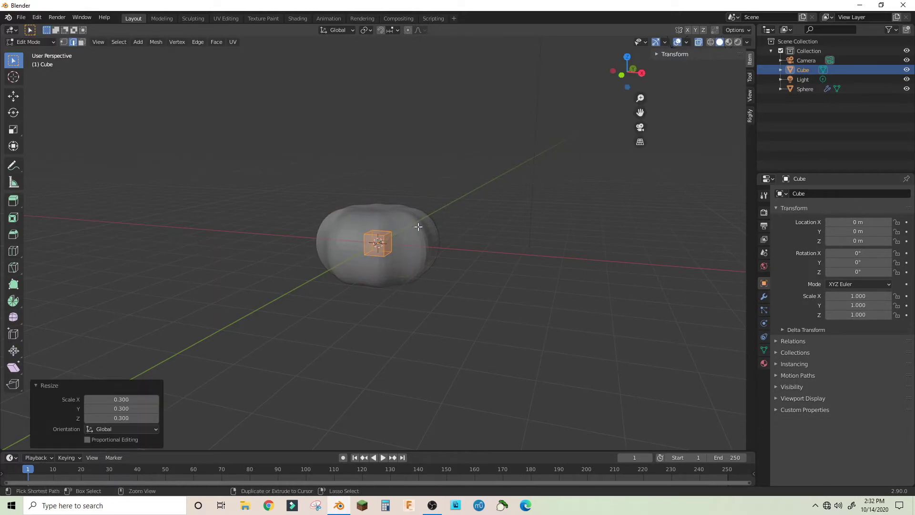
pyautogui.moveTo(423, 229); pyautogui.dragTo(491, 196, button='middle')
pyautogui.scroll(5, 490, 196)
pyautogui.press('s')
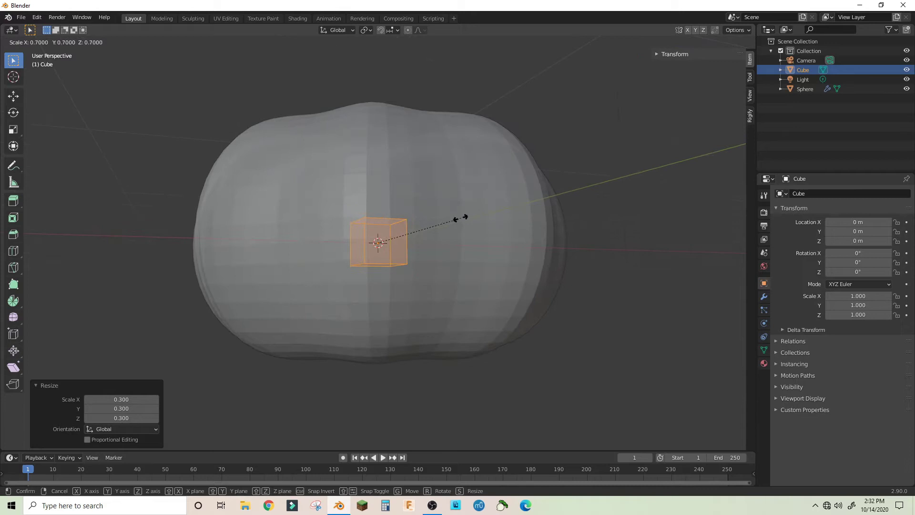
pyautogui.click(437, 224)
pyautogui.press('Tab')
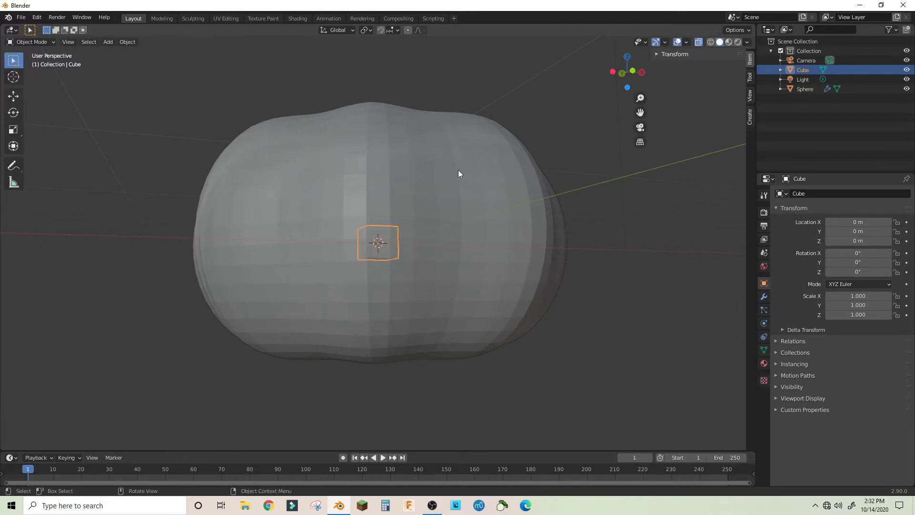
# Move the small cube up 1 m along Z to the top of the pumpkin.
pyautogui.press('g')
pyautogui.press('z')
pyautogui.click(485, 73)
pyautogui.moveTo(485, 76); pyautogui.dragTo(533, 212, button='middle')
# Shrink the stem cube's geometry again in Edit Mode and return to Object Mode.
pyautogui.click(27, 43)
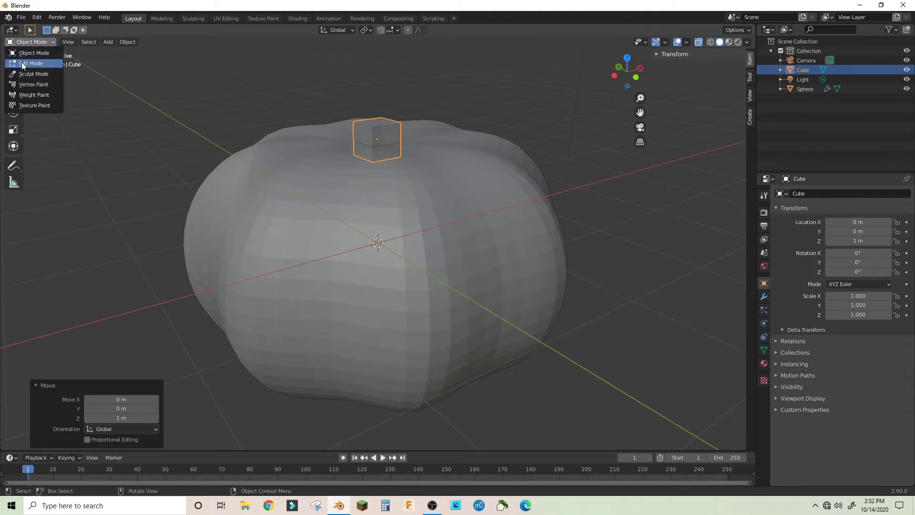
pyautogui.click(28, 62)
pyautogui.press('s')
pyautogui.click(420, 129)
pyautogui.moveTo(424, 129); pyautogui.dragTo(519, 138, button='middle')
pyautogui.scroll(3, 456, 128)
pyautogui.click(28, 42)
pyautogui.click(29, 53)
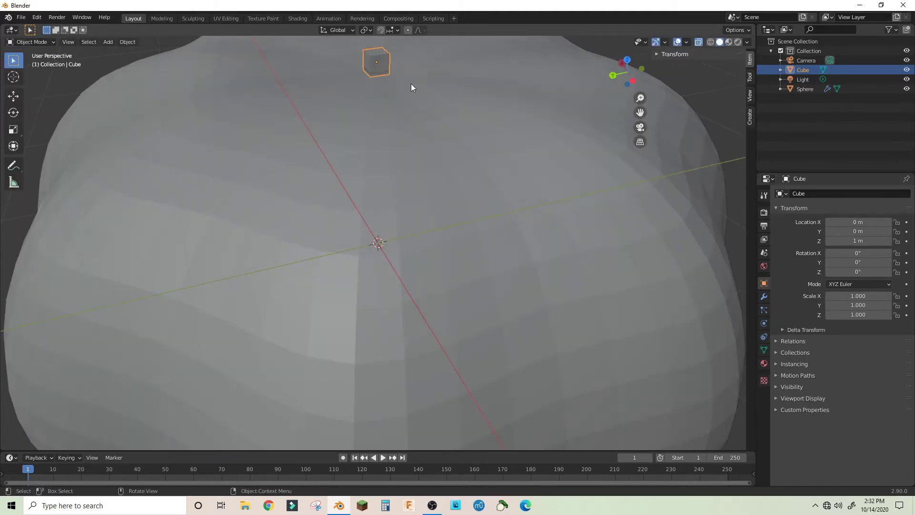
# Lower the stem cube about 0.025 m along Z so it sinks into the pumpkin's top.
pyautogui.press('g')
pyautogui.press('z')
pyautogui.click(417, 89)
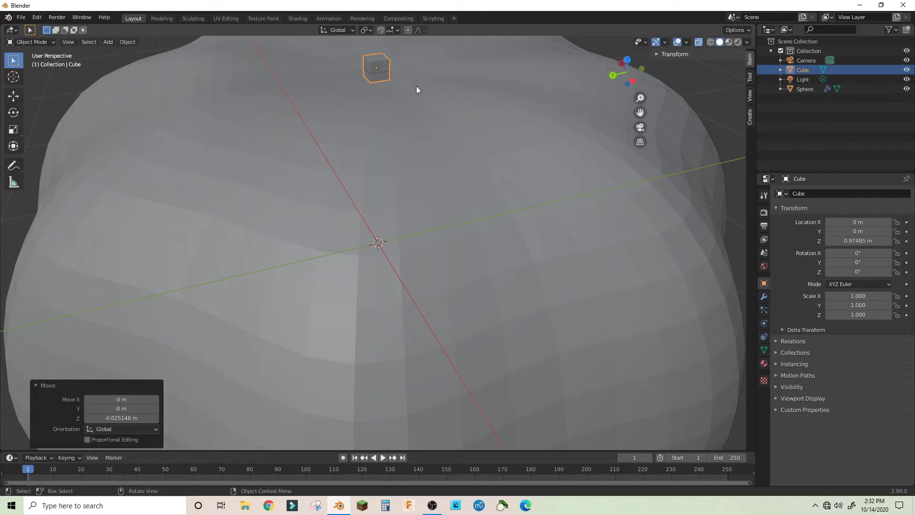
pyautogui.click(29, 42)
pyautogui.click(29, 54)
# Enter Edit Mode on the stem cube, switch to face selection, and select its top face.
pyautogui.click(29, 42)
pyautogui.click(30, 63)
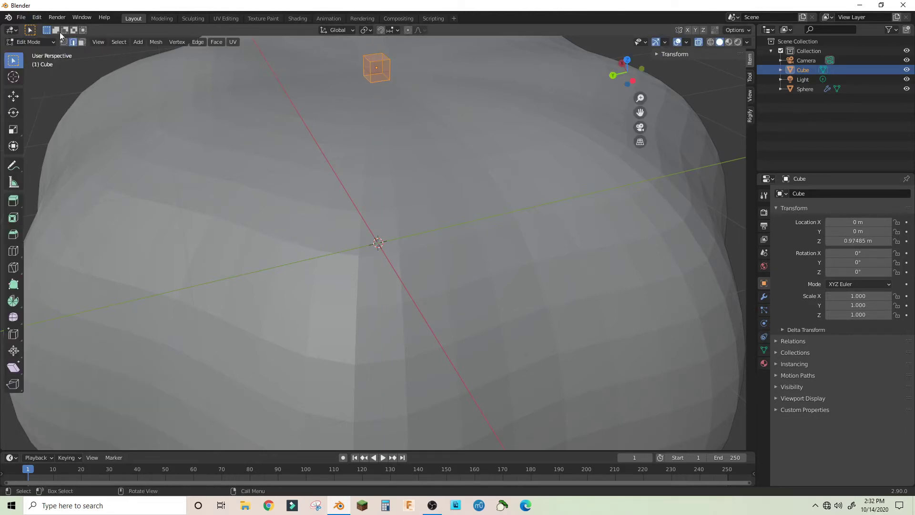
pyautogui.click(81, 42)
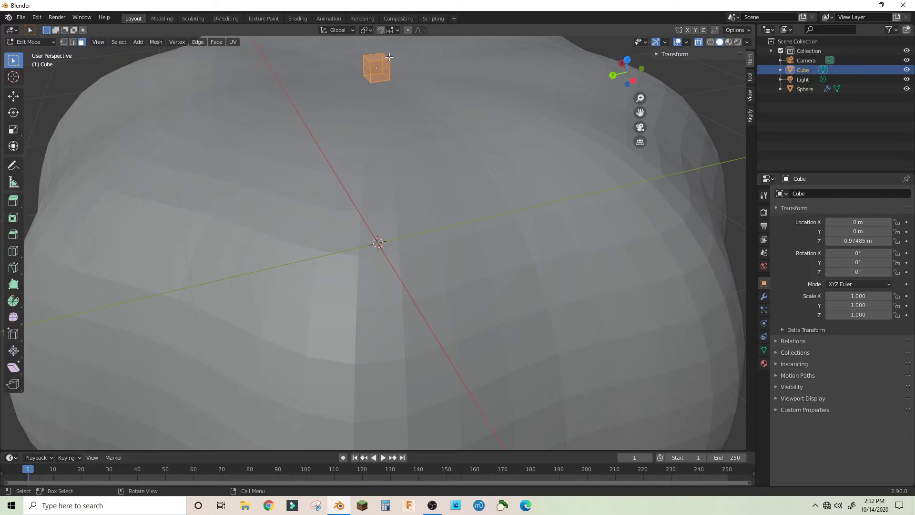
pyautogui.click(378, 56)
pyautogui.moveTo(466, 102); pyautogui.dragTo(472, 99, button='middle')
pyautogui.scroll(-1, 472, 99)
# Align the view to front orthographic and extrude the cube's top face in successive segments into a hooked stem.
pyautogui.press('KP_1')
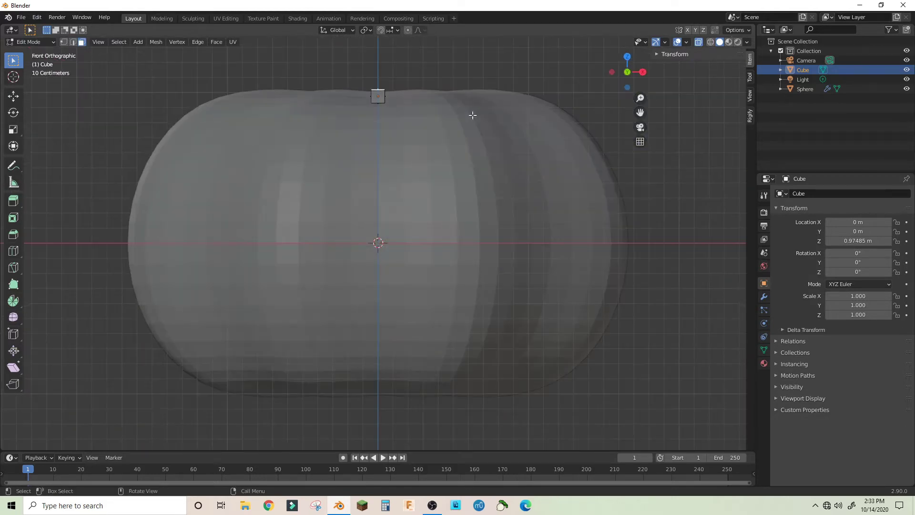
pyautogui.scroll(-7, 456, 107)
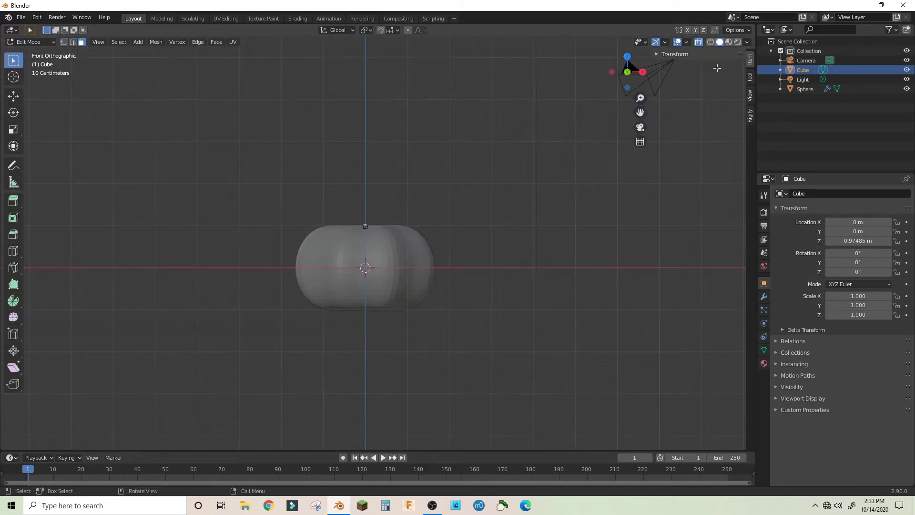
pyautogui.click(643, 72)
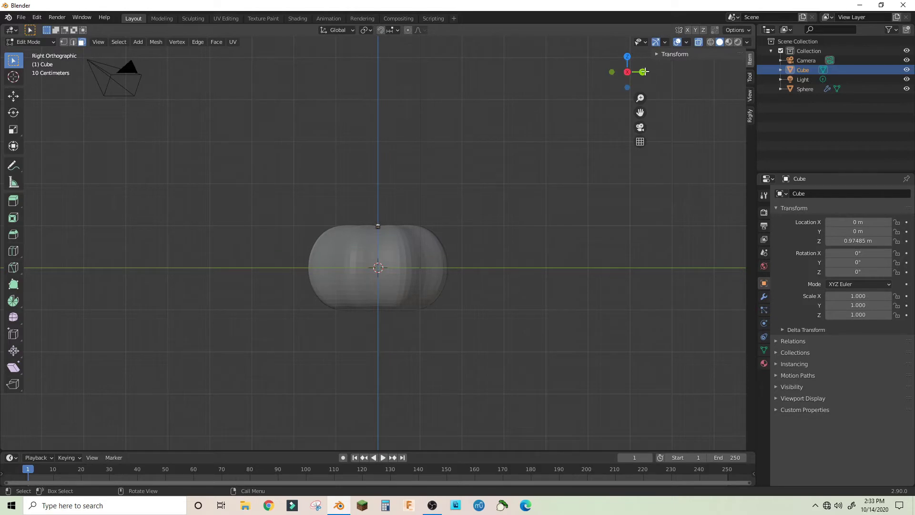
pyautogui.click(644, 72)
pyautogui.click(643, 72)
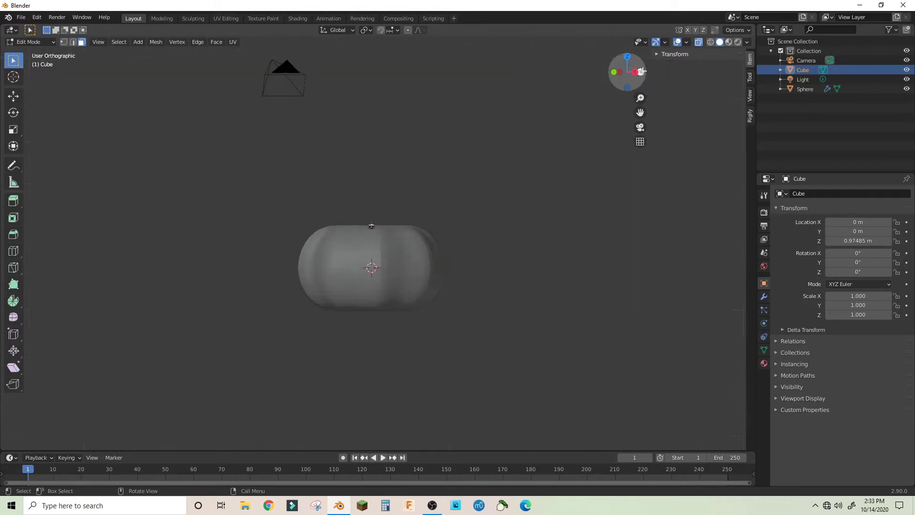
pyautogui.click(613, 73)
pyautogui.click(613, 73)
pyautogui.click(613, 72)
pyautogui.click(613, 73)
pyautogui.click(613, 76)
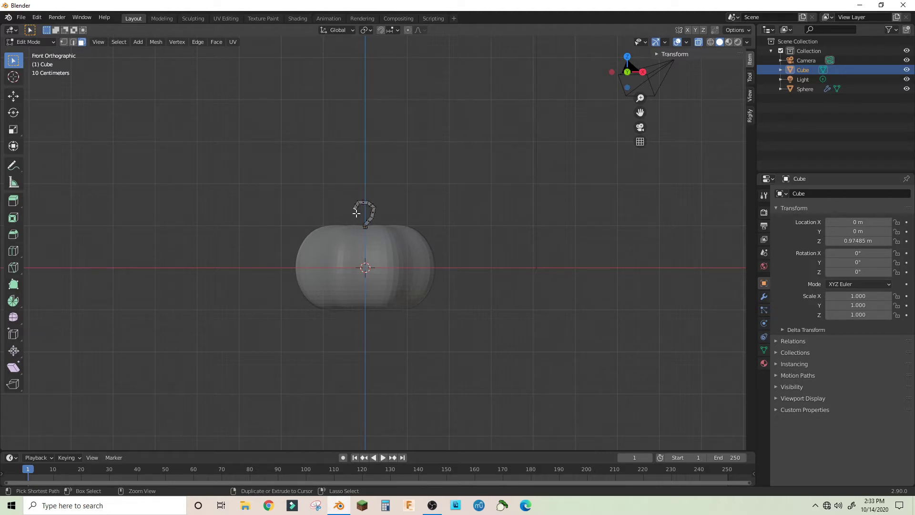
# Taper the stem's tip by scaling its end face about 0.384 with Smooth proportional editing of size 0.32, finishing in Object Mode.
pyautogui.scroll(5, 414, 162)
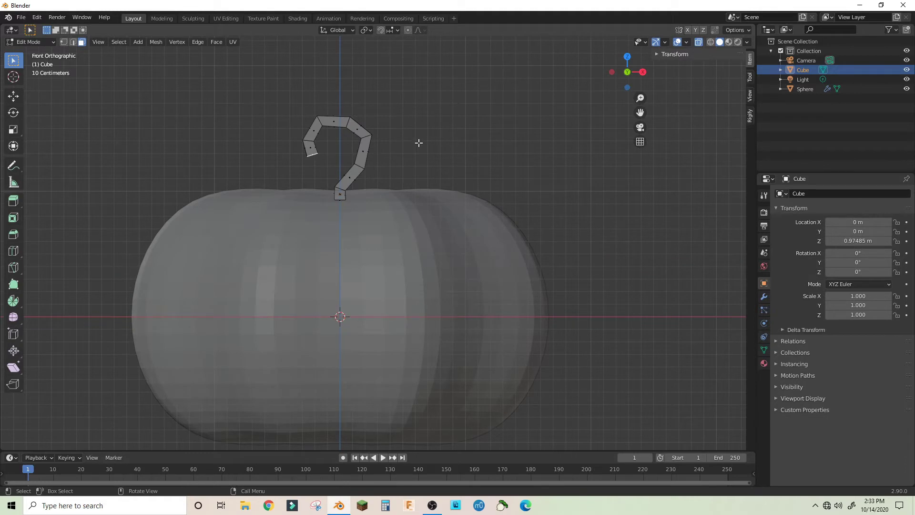
pyautogui.press('s')
pyautogui.scroll(6, 400, 117)
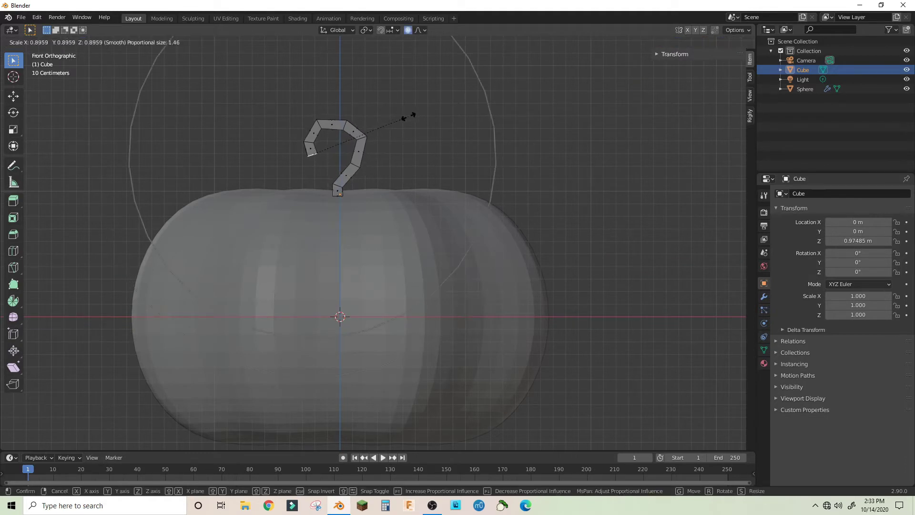
pyautogui.scroll(2, 395, 115)
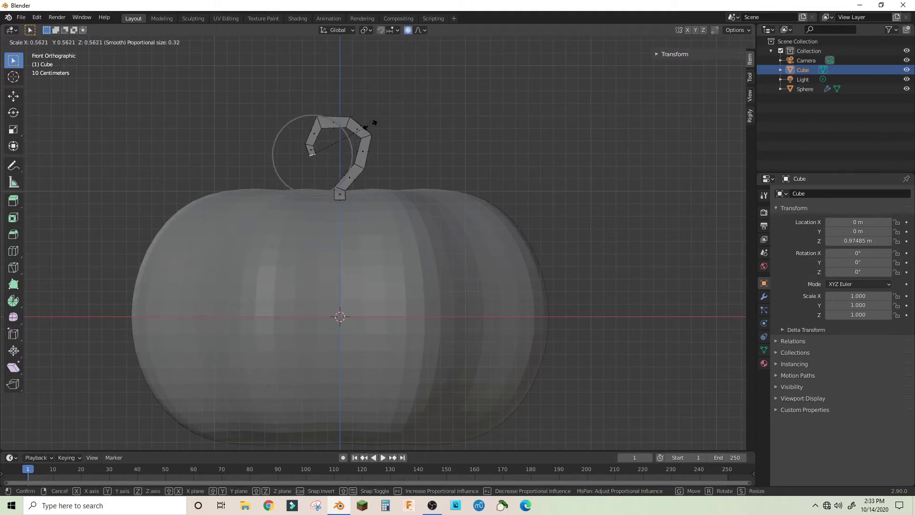
pyautogui.click(351, 134)
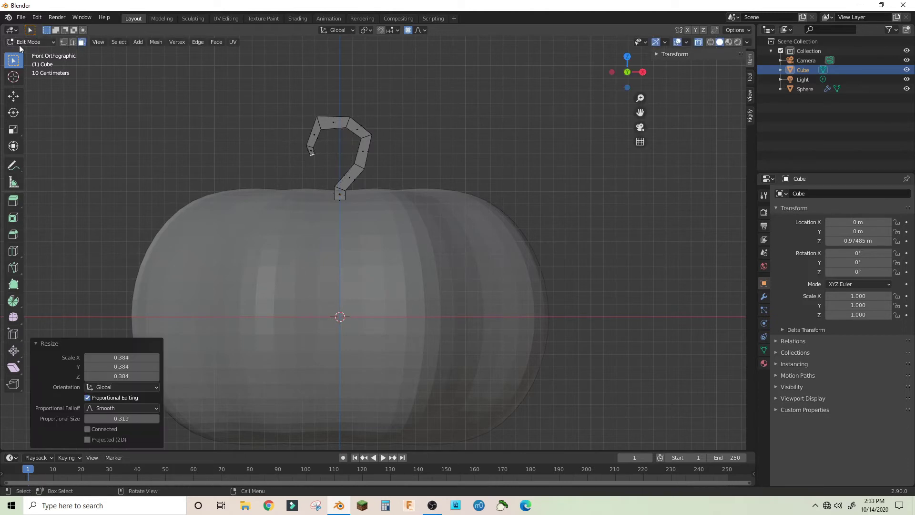
pyautogui.click(20, 44)
pyautogui.click(18, 53)
# Add a level 3 subdivision surface to the stem, deselect it, and turn off X-ray display.
pyautogui.moveTo(405, 202); pyautogui.dragTo(534, 196, button='middle')
pyautogui.hotkey('ctrl', '3')
pyautogui.click(520, 138)
pyautogui.moveTo(521, 138); pyautogui.dragTo(605, 107, button='middle')
pyautogui.scroll(-6, 433, 162)
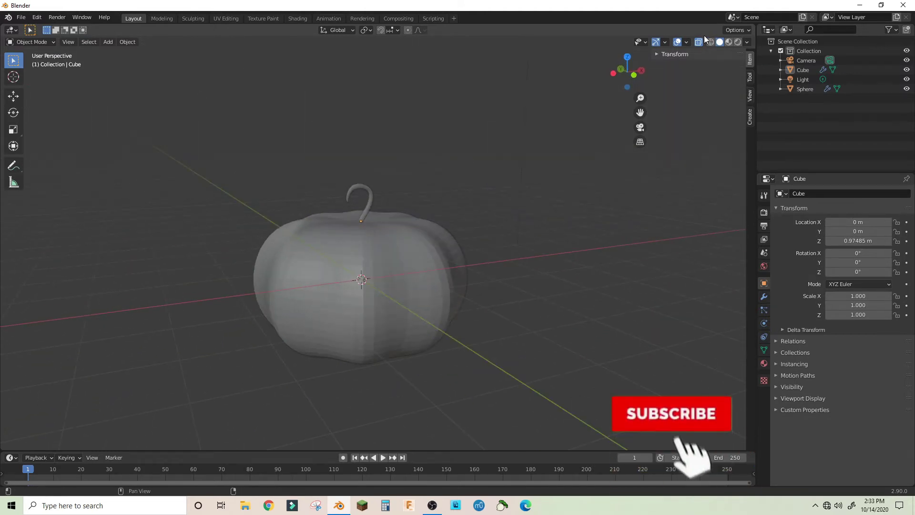
pyautogui.moveTo(705, 39); pyautogui.dragTo(476, 252, button='middle')
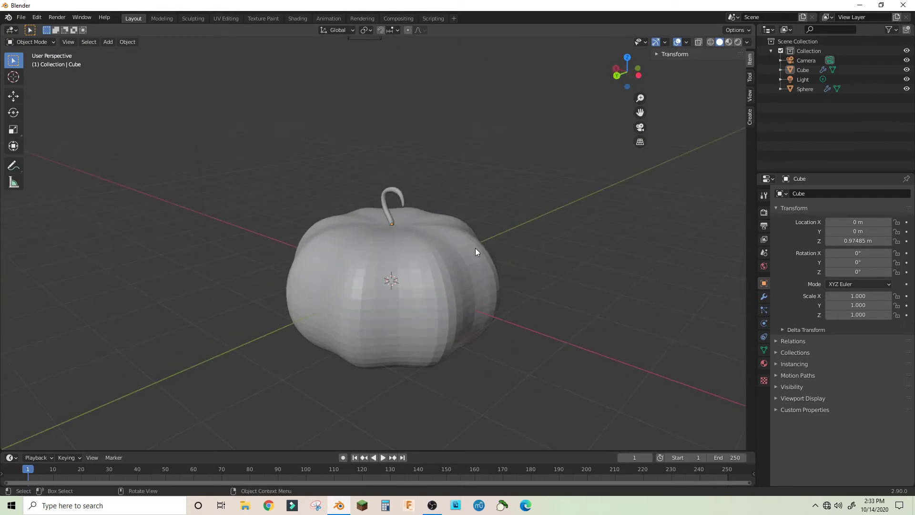
# Add a 32-vertex cylinder mesh with 1 m radius and 2 m depth at the origin.
pyautogui.hotkey('shift', 'a')
pyautogui.moveTo(476, 249)
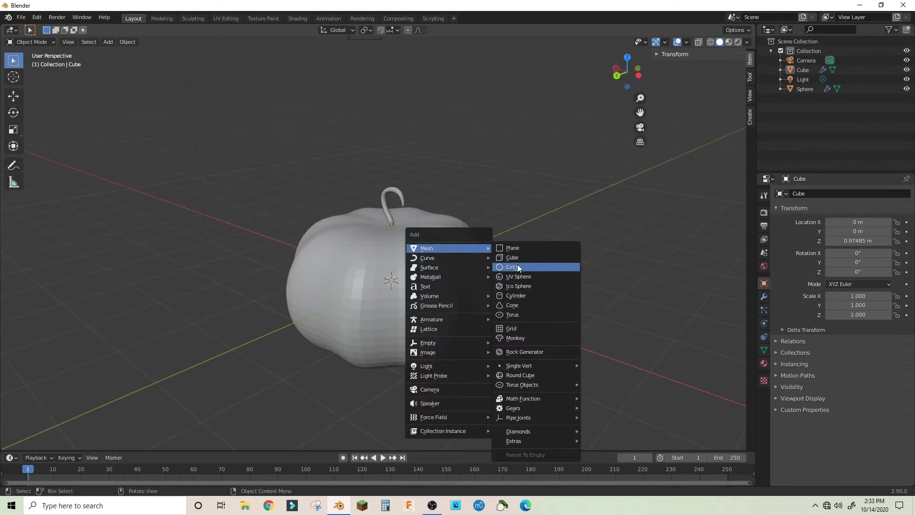
pyautogui.click(513, 296)
pyautogui.moveTo(242, 248); pyautogui.dragTo(359, 257, button='middle')
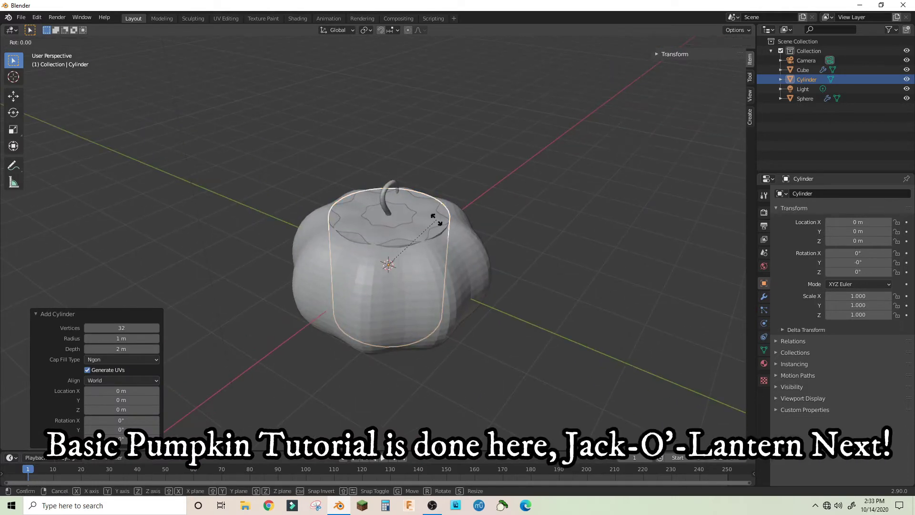
# Add a Mirror modifier to the cylinder on the X axis with the Sphere as mirror object.
pyautogui.click(761, 299)
pyautogui.click(800, 193)
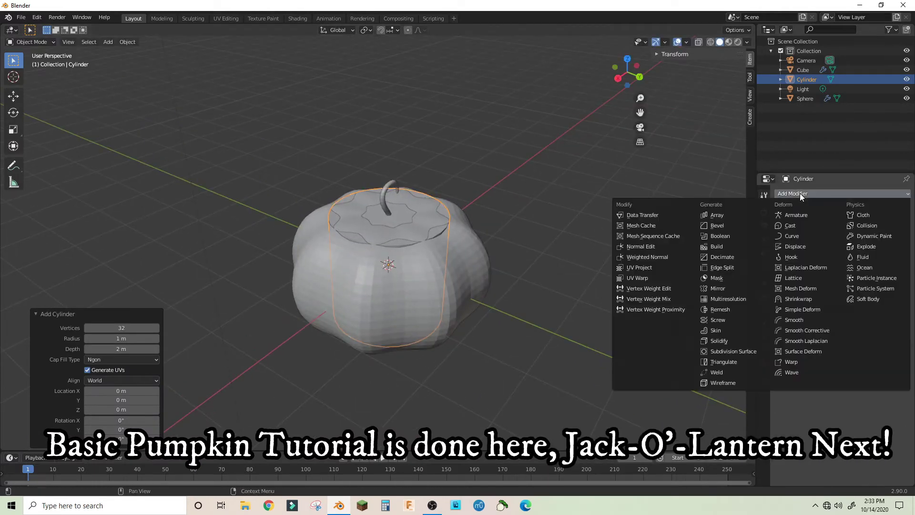
pyautogui.click(718, 288)
pyautogui.click(844, 260)
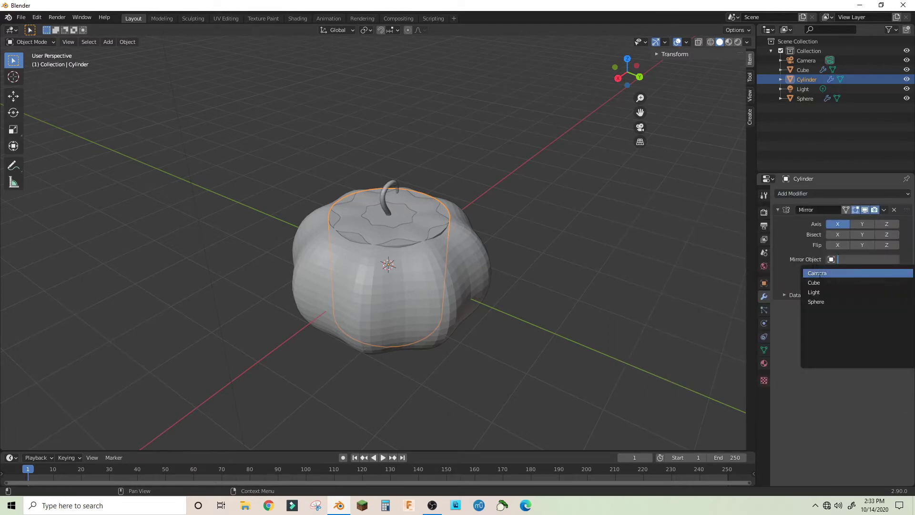
pyautogui.click(812, 302)
pyautogui.moveTo(524, 238); pyautogui.dragTo(460, 219, button='middle')
pyautogui.press('r')
pyautogui.press('x')
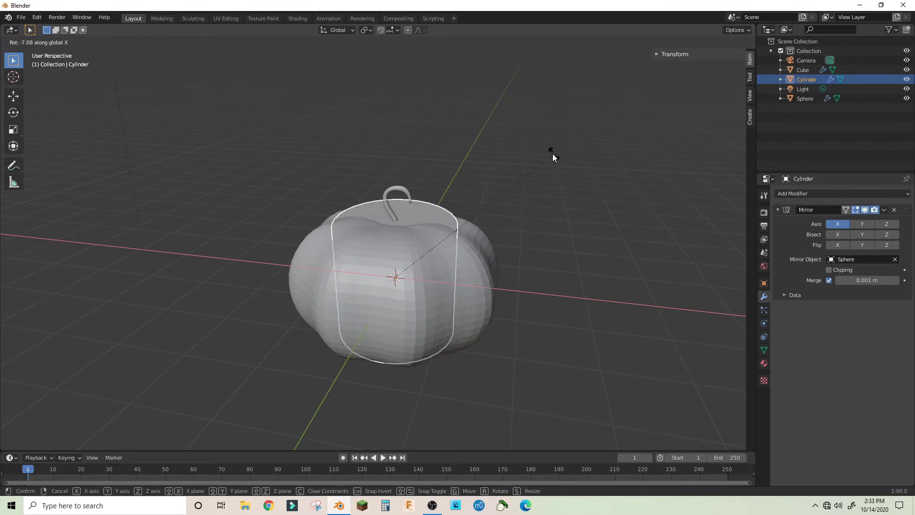
pyautogui.press('y')
pyautogui.click(553, 189)
pyautogui.hotkey('ctrl', 'z')
pyautogui.press('r')
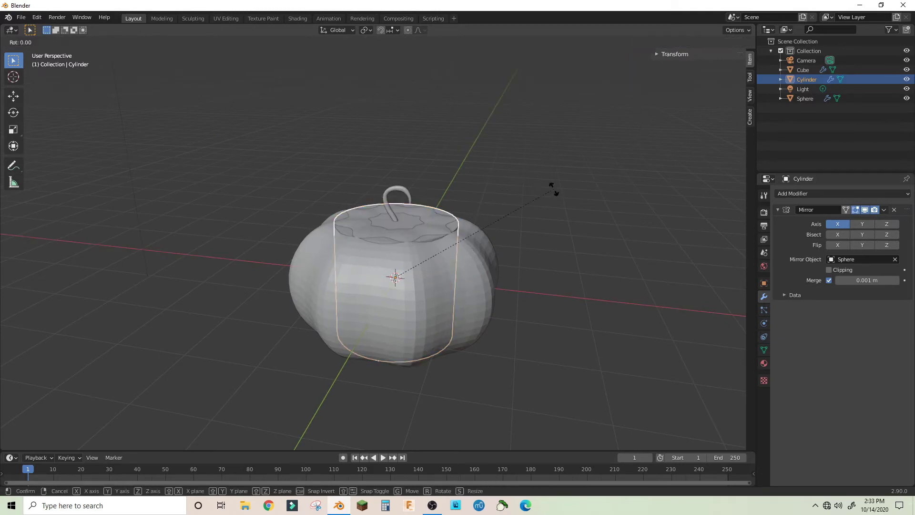
pyautogui.press('x')
pyautogui.click(395, 388)
pyautogui.hotkey('ctrl', 'z')
# Rotate the cylinder -90° about the global X axis and scale it uniformly to 0.2.
pyautogui.write('rx')
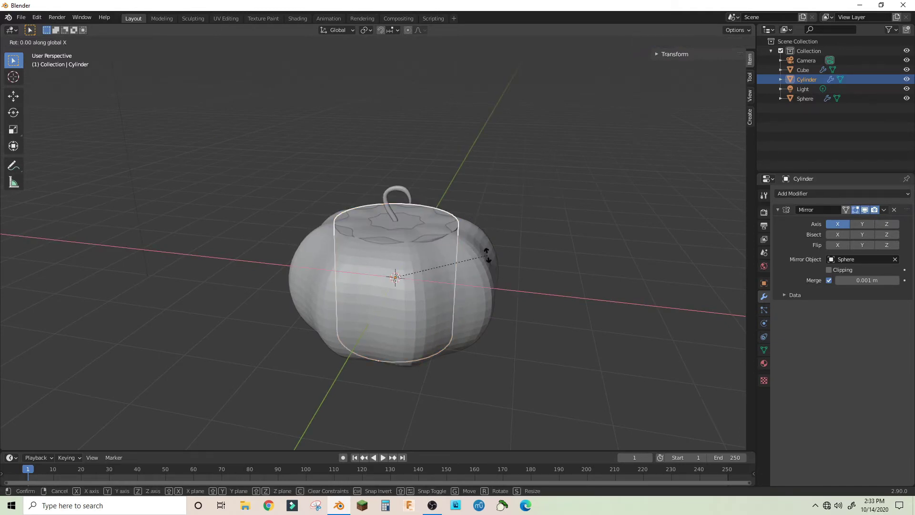
pyautogui.write('-90')
pyautogui.press('Return')
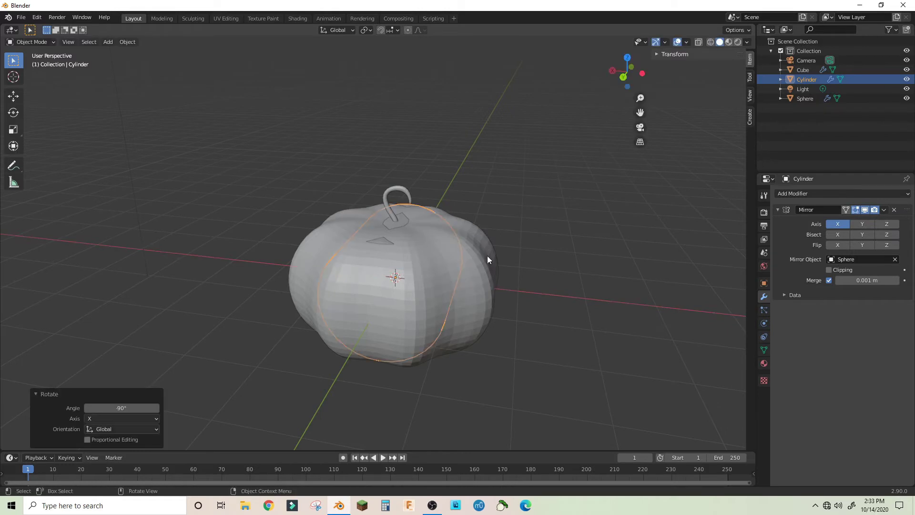
pyautogui.moveTo(488, 255); pyautogui.dragTo(504, 210, button='middle')
pyautogui.press('s')
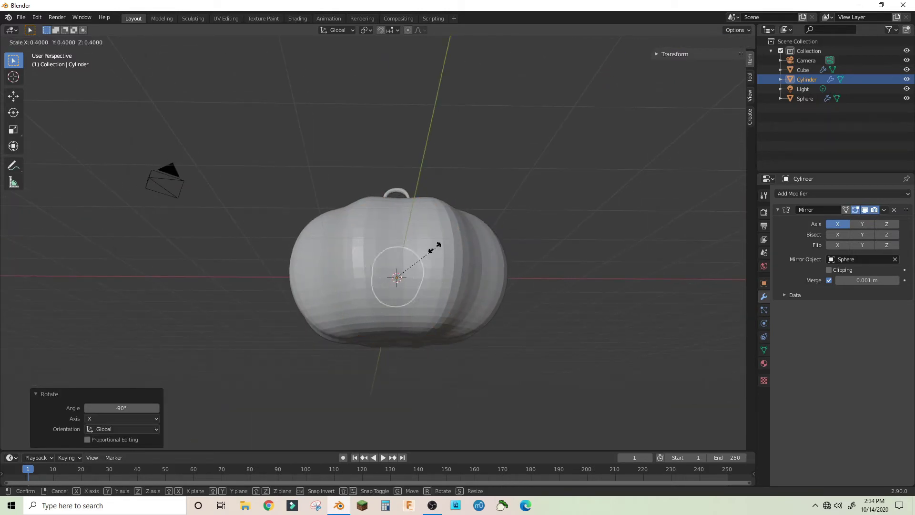
pyautogui.click(419, 258)
# Move the cylinder about 1.63 m along Y, and shift it along X so the mirrored pair forms two separate eyes.
pyautogui.moveTo(419, 258); pyautogui.dragTo(487, 261, button='middle')
pyautogui.press('g')
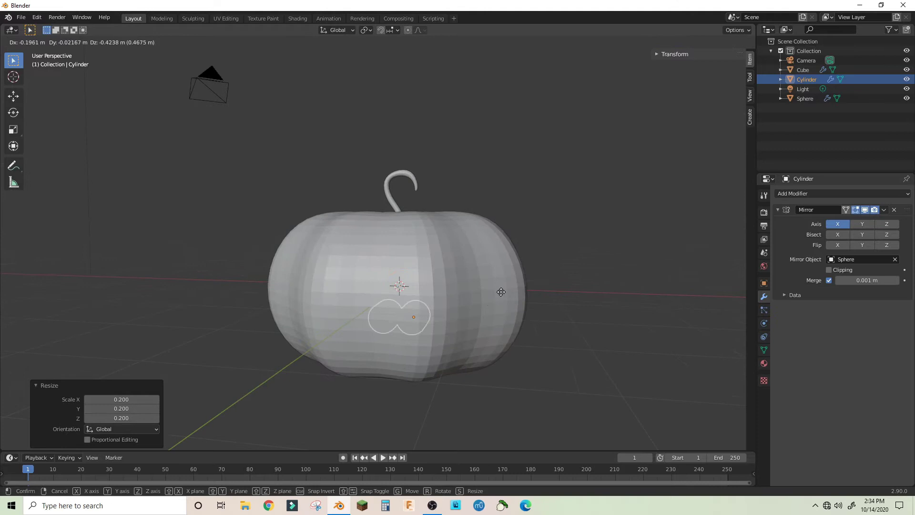
pyautogui.press('y')
pyautogui.press('2')
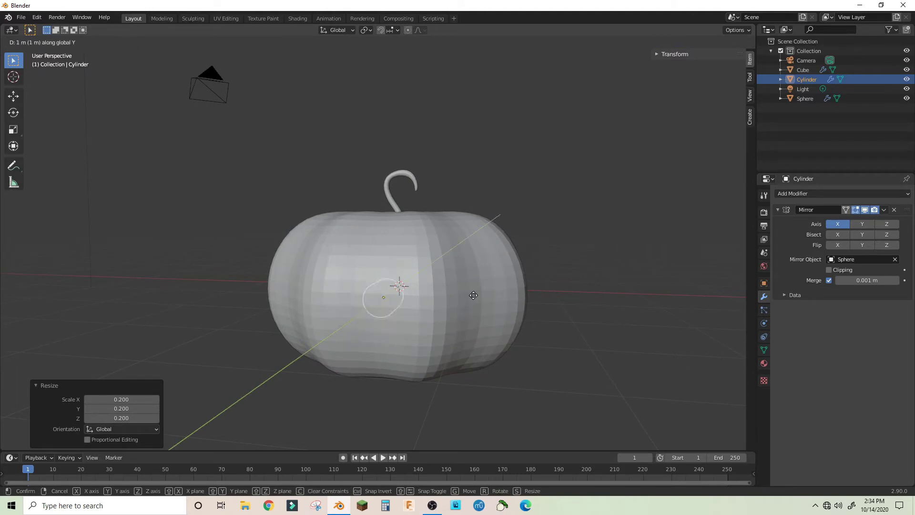
pyautogui.click(467, 296)
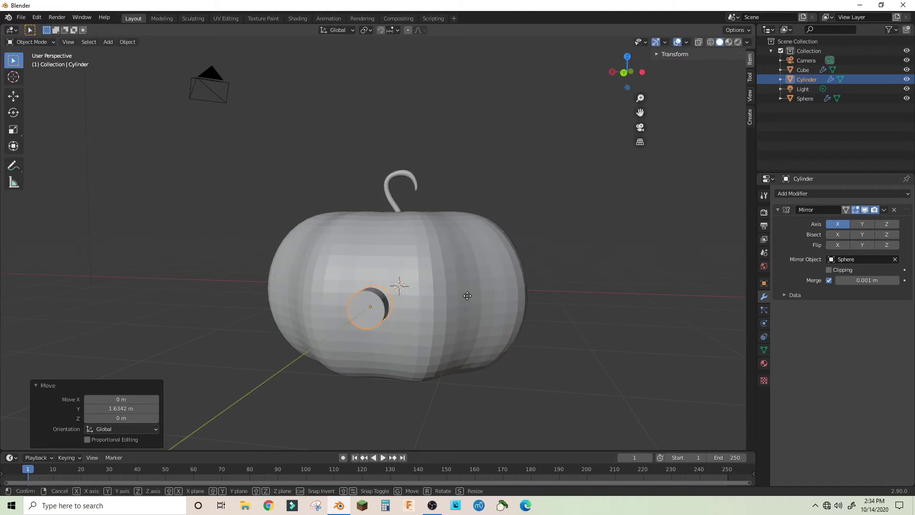
pyautogui.press('g')
pyautogui.press('x')
pyautogui.click(500, 306)
# Select the pumpkin body and add a Solidify modifier to it.
pyautogui.moveTo(499, 305); pyautogui.dragTo(530, 300, button='middle')
pyautogui.click(532, 278)
pyautogui.click(847, 197)
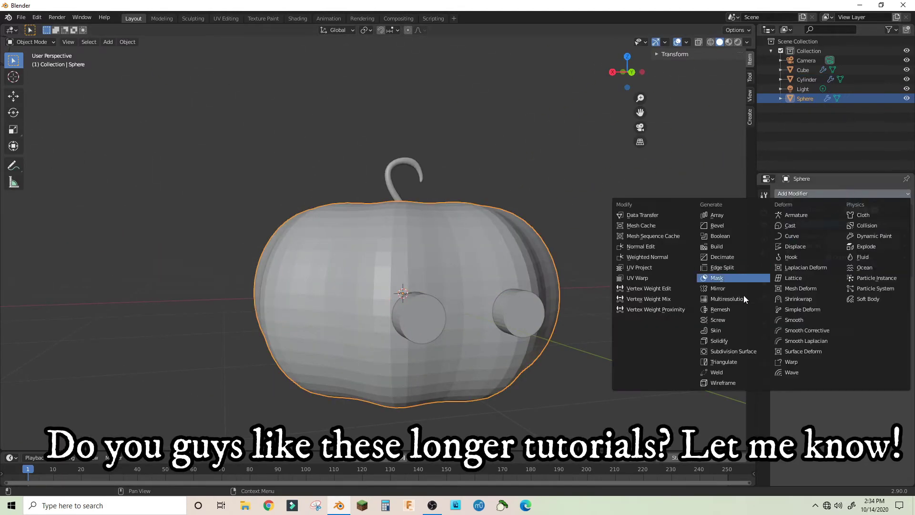
pyautogui.click(760, 341)
# Raise the eye cylinders about 0.44 m along Z.
pyautogui.click(513, 312)
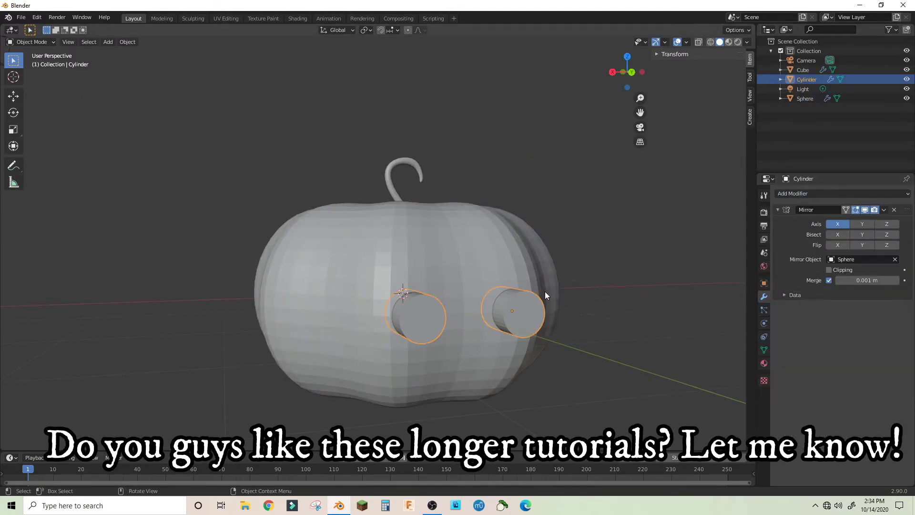
pyautogui.press('g')
pyautogui.press('z')
pyautogui.click(542, 244)
# Adjust the eye cylinders along Y against the pumpkin's surface and tilt them about 19.7° around the global X axis.
pyautogui.moveTo(540, 240); pyautogui.dragTo(490, 293, button='middle')
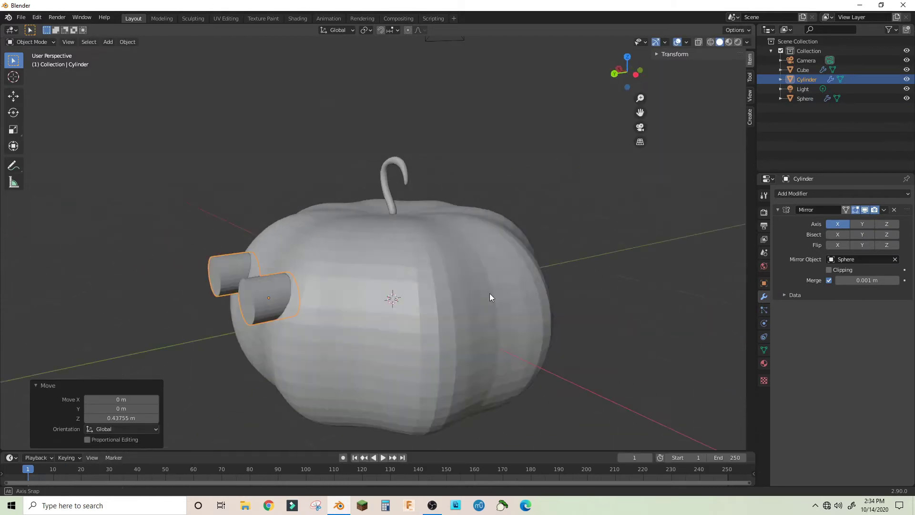
pyautogui.scroll(1, 490, 293)
pyautogui.press('g')
pyautogui.press('y')
pyautogui.click(501, 286)
pyautogui.press('r')
pyautogui.press('x')
pyautogui.click(517, 265)
# Add a second 32-vertex cylinder with 1 m radius and 2 m depth, and rotate it 90° about the global X axis.
pyautogui.moveTo(518, 265); pyautogui.dragTo(496, 295, button='middle')
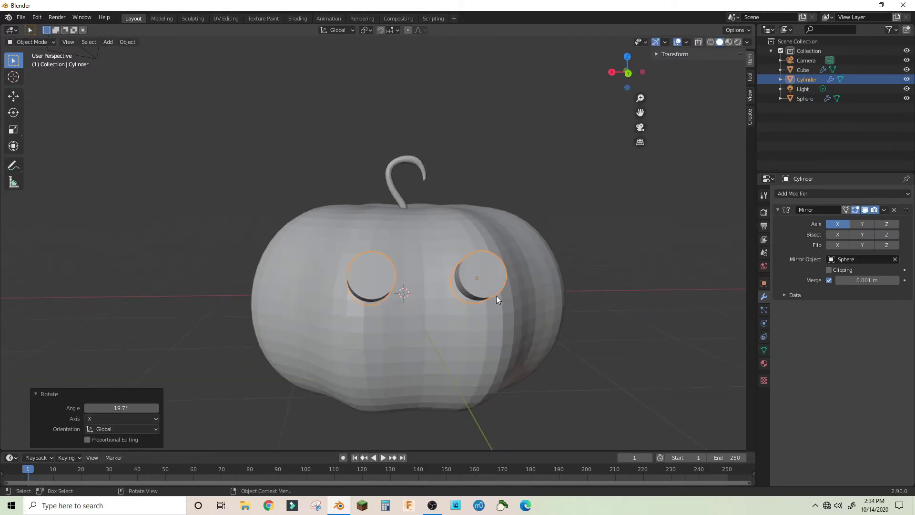
pyautogui.hotkey('shift', 'a')
pyautogui.moveTo(502, 289)
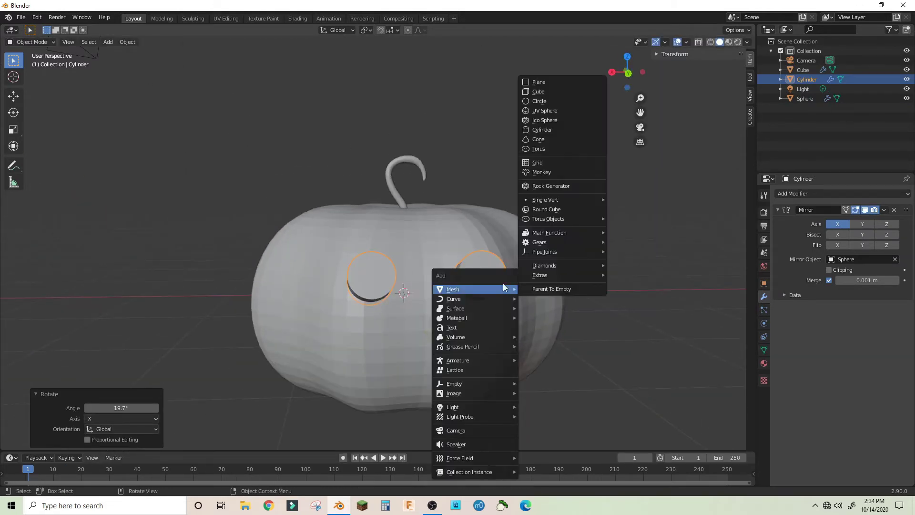
pyautogui.click(543, 129)
pyautogui.write('r')
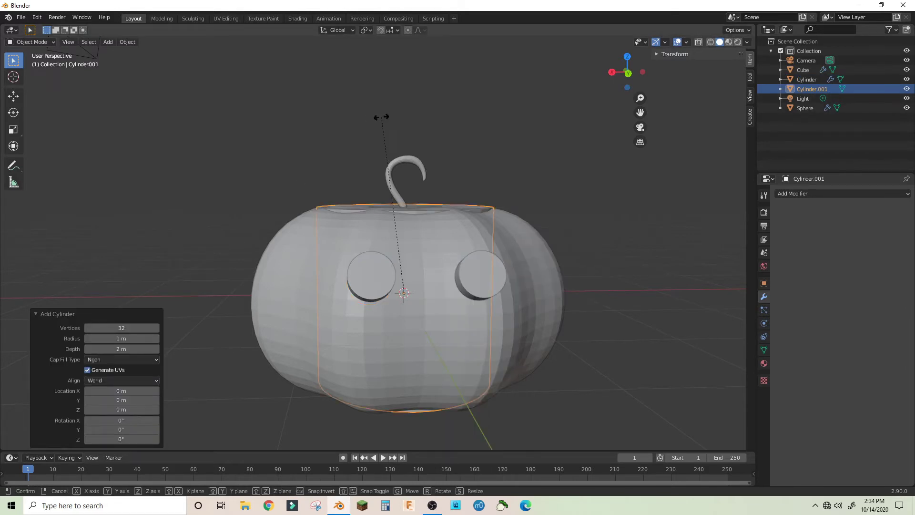
pyautogui.write('x')
pyautogui.write('90')
pyautogui.press('Return')
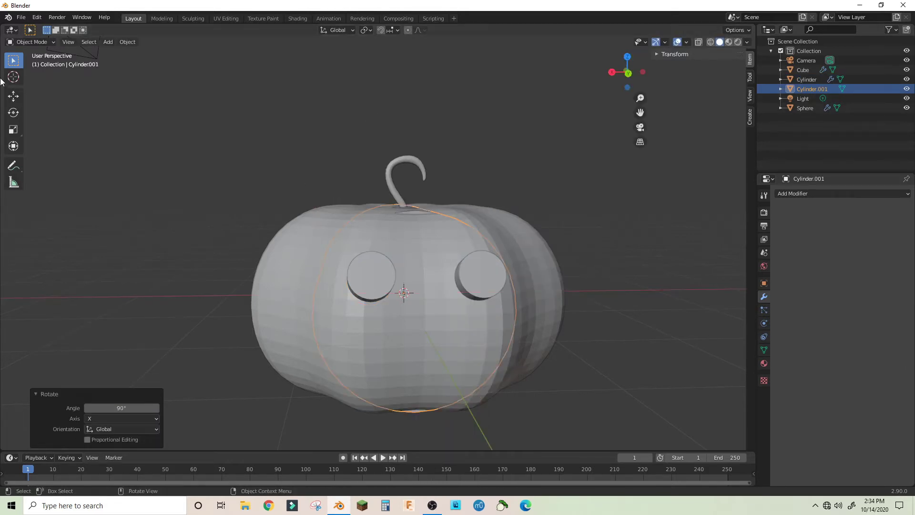
# Open the new cylinder in Edit Mode with wireframe shading and select all of its faces.
pyautogui.click(33, 42)
pyautogui.click(53, 63)
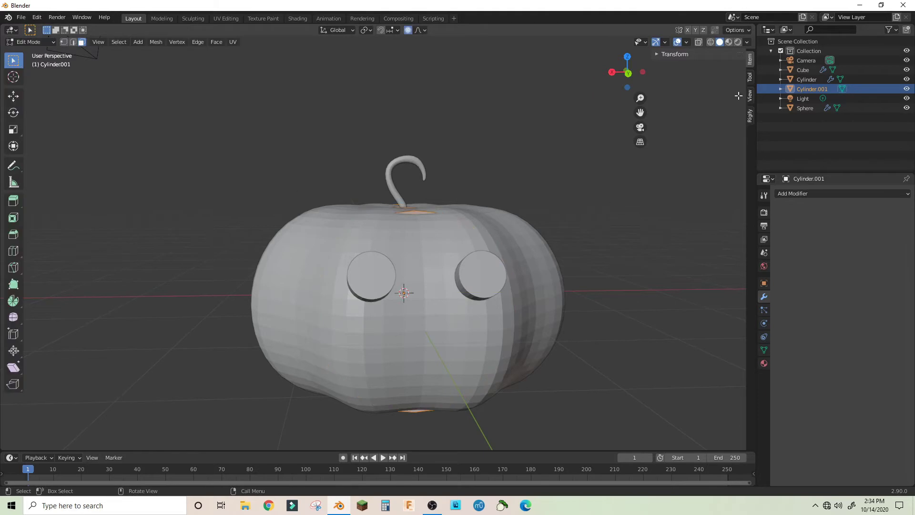
pyautogui.click(710, 43)
pyautogui.moveTo(568, 260)
pyautogui.mouseDown(button='middle')
pyautogui.moveTo(563, 233)
pyautogui.moveTo(580, 281)
pyautogui.moveTo(409, 264)
pyautogui.mouseUp(button='middle')
pyautogui.click(404, 261)
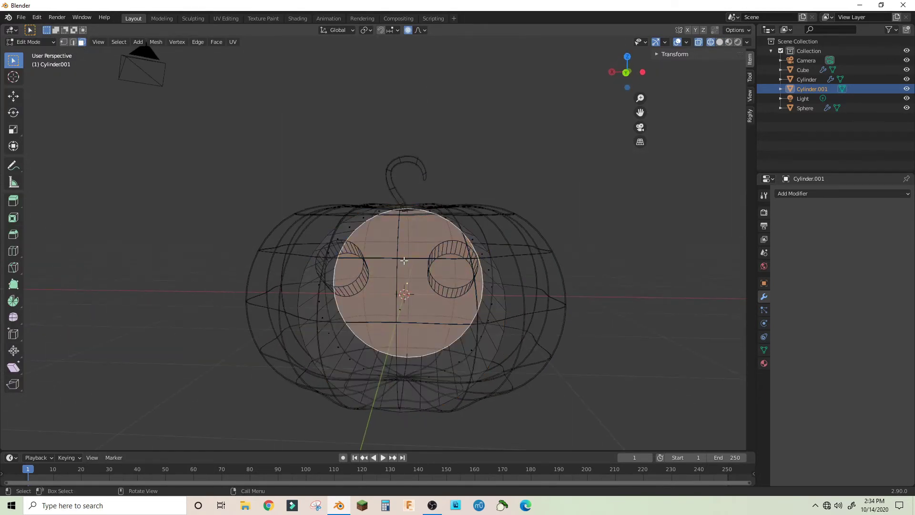
pyautogui.press('a')
pyautogui.rightClick(416, 286)
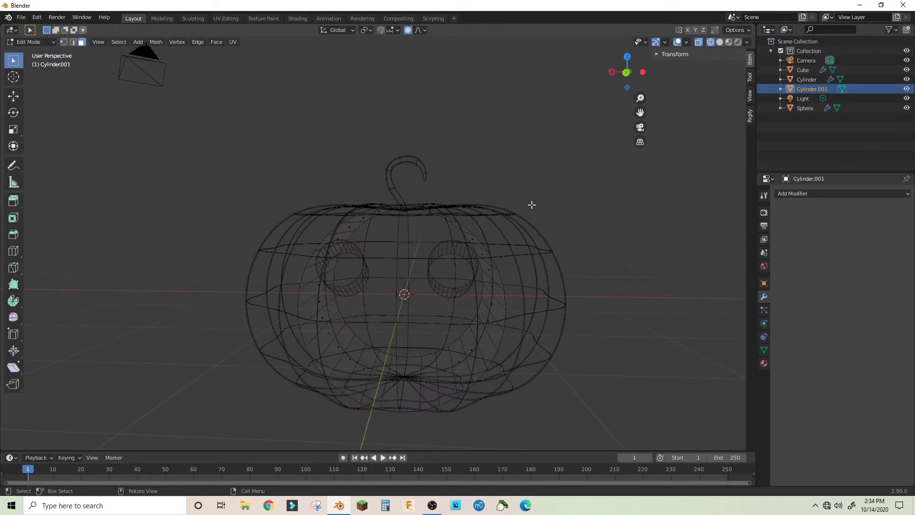
# In front orthographic view, delete the new cylinder's upper-half faces and extrude the remaining lower half along its normals.
pyautogui.press('KP_1')
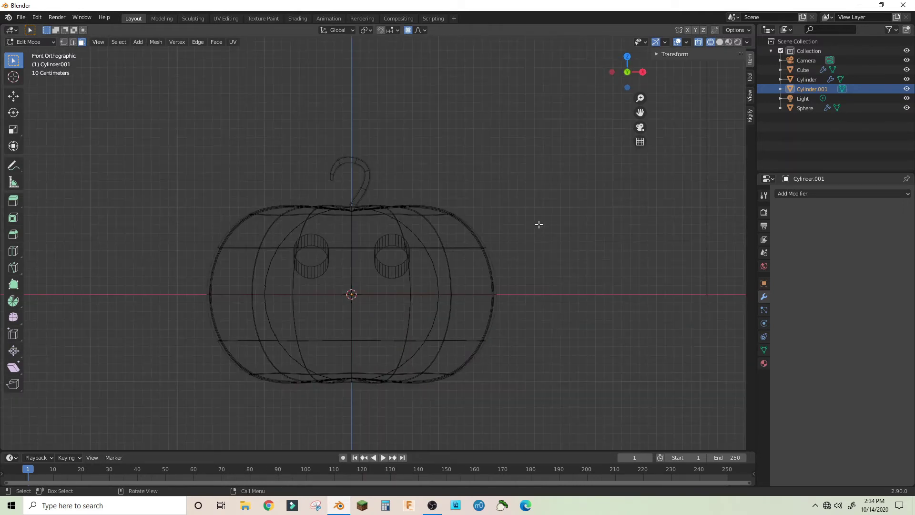
pyautogui.moveTo(208, 184); pyautogui.dragTo(474, 295)
pyautogui.press('x')
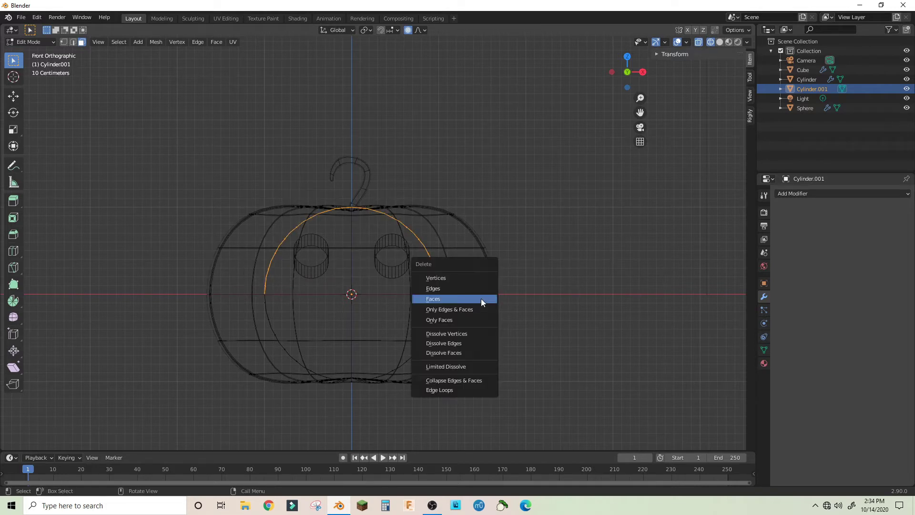
pyautogui.click(482, 298)
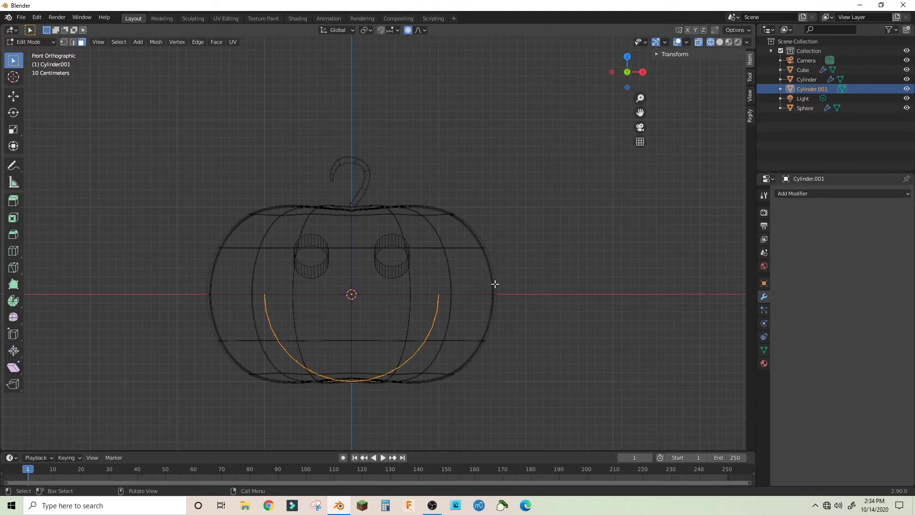
pyautogui.hotkey('alt', 'e')
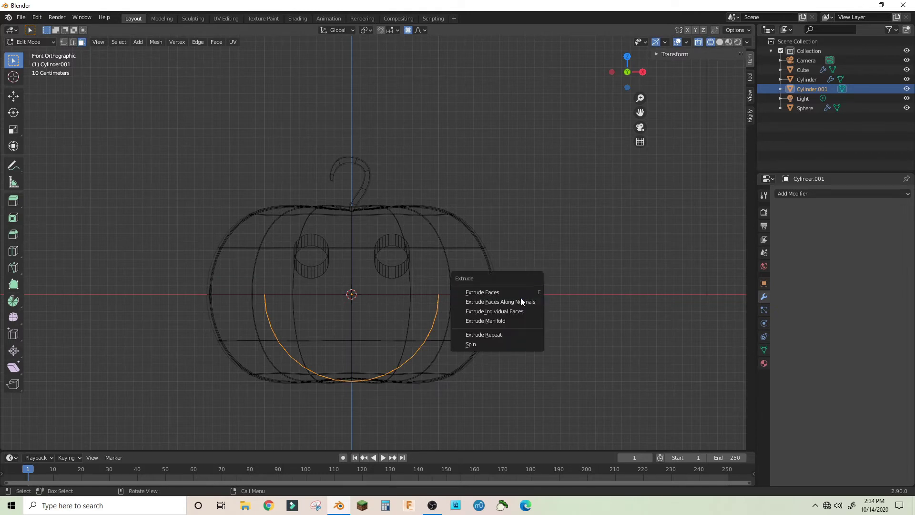
pyautogui.click(521, 297)
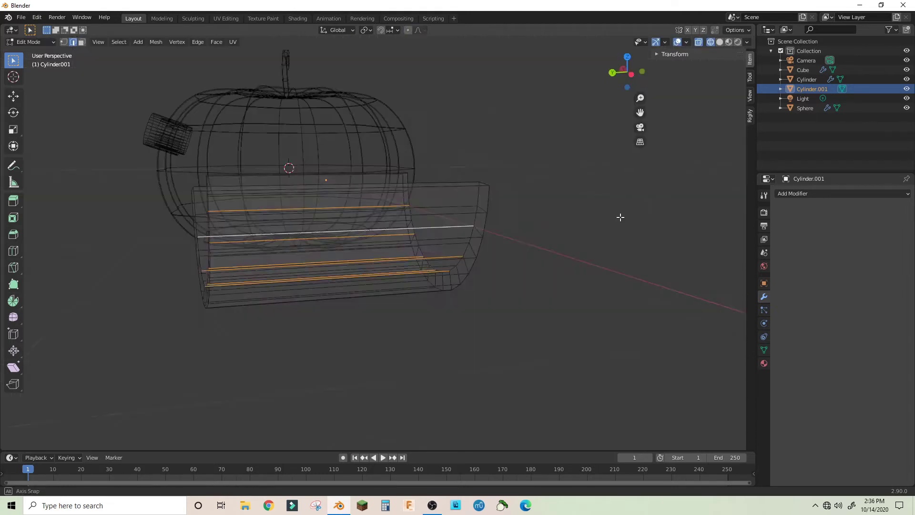
# Return the curved mouth shape to Object Mode and display the scene in solid shading.
pyautogui.moveTo(619, 216); pyautogui.dragTo(683, 207, button='middle')
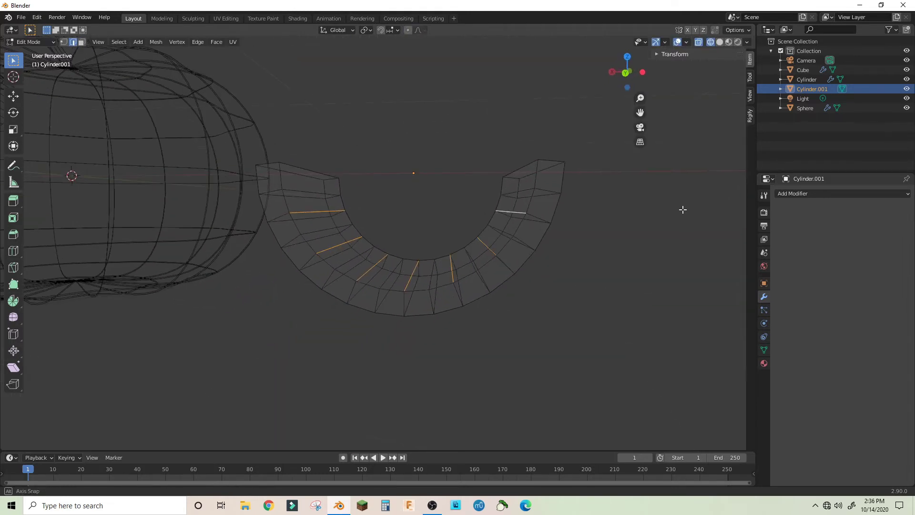
pyautogui.click(24, 44)
pyautogui.click(33, 53)
pyautogui.scroll(1, 427, 173)
pyautogui.scroll(-5, 427, 176)
pyautogui.moveTo(439, 210); pyautogui.dragTo(390, 251, button='middle')
pyautogui.scroll(-1, 390, 251)
pyautogui.click(718, 43)
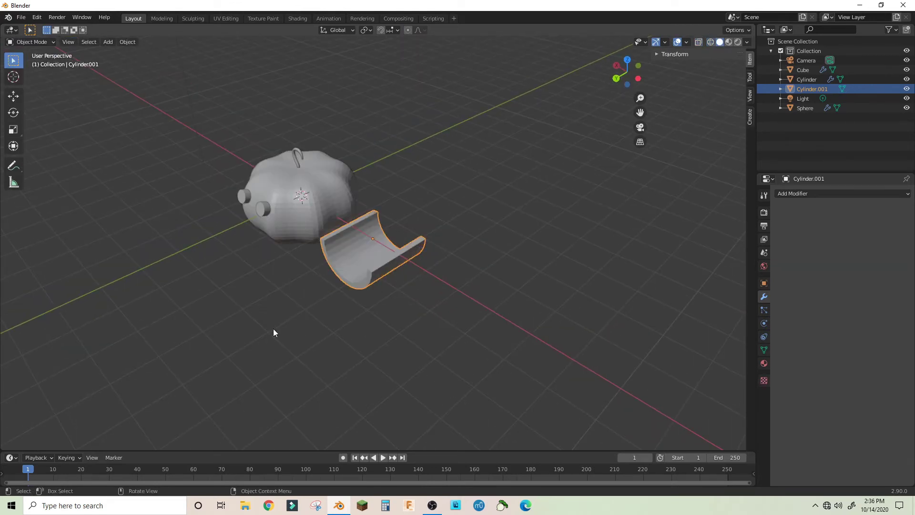
# Flatten the mouth shape by scaling it to about 0.528 along Z.
pyautogui.moveTo(273, 329)
pyautogui.mouseDown(button='middle')
pyautogui.moveTo(339, 279)
pyautogui.moveTo(473, 253)
pyautogui.moveTo(448, 241)
pyautogui.moveTo(467, 245)
pyautogui.moveTo(445, 264)
pyautogui.mouseUp(button='middle')
pyautogui.press('s')
pyautogui.press('z')
pyautogui.click(431, 242)
# Move the mouth shape along Y, and 3 m along X to bring it onto the pumpkin.
pyautogui.press('g')
pyautogui.press('y')
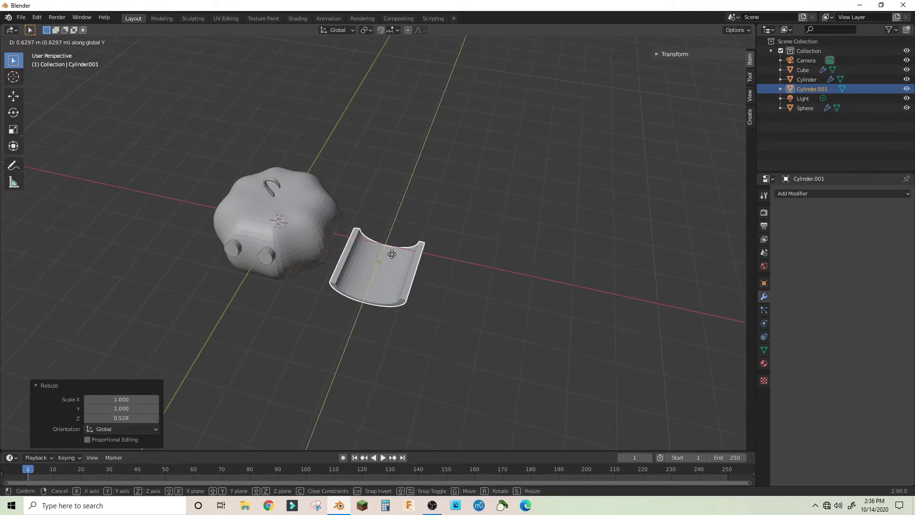
pyautogui.click(427, 298)
pyautogui.moveTo(427, 298); pyautogui.dragTo(480, 335, button='middle')
pyautogui.press('g')
pyautogui.press('x')
pyautogui.click(382, 305)
# Clear the mouth shape's location to centre it, and move it about 4.03 m along Y.
pyautogui.moveTo(381, 305); pyautogui.dragTo(429, 225, button='middle')
pyautogui.press('KP_7')
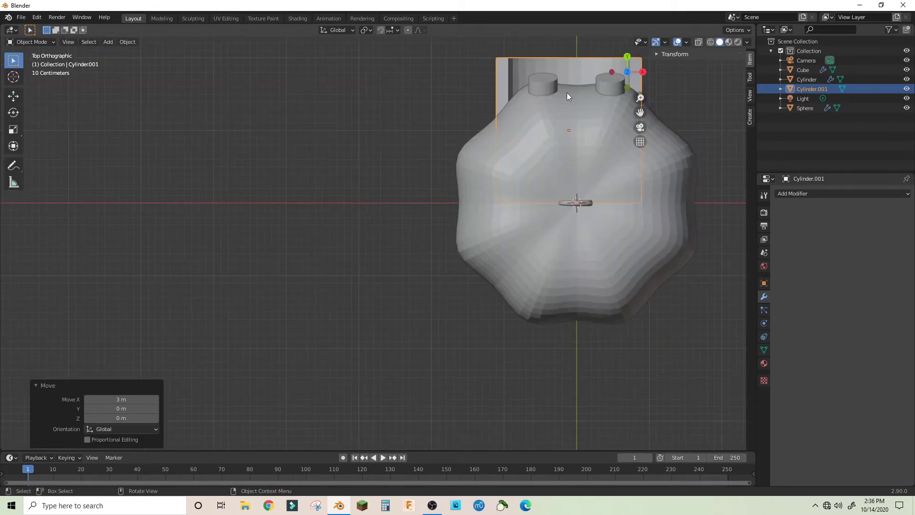
pyautogui.press('KP_3')
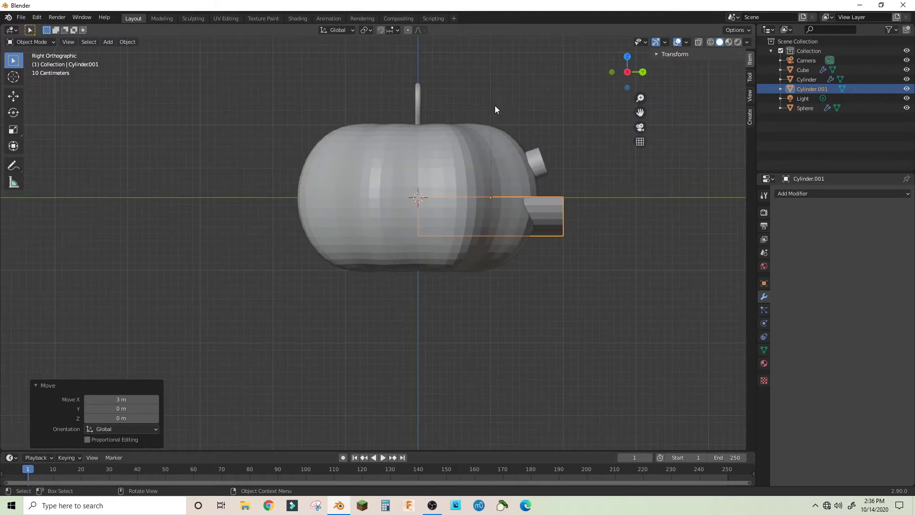
pyautogui.press('ctrl+KP_1')
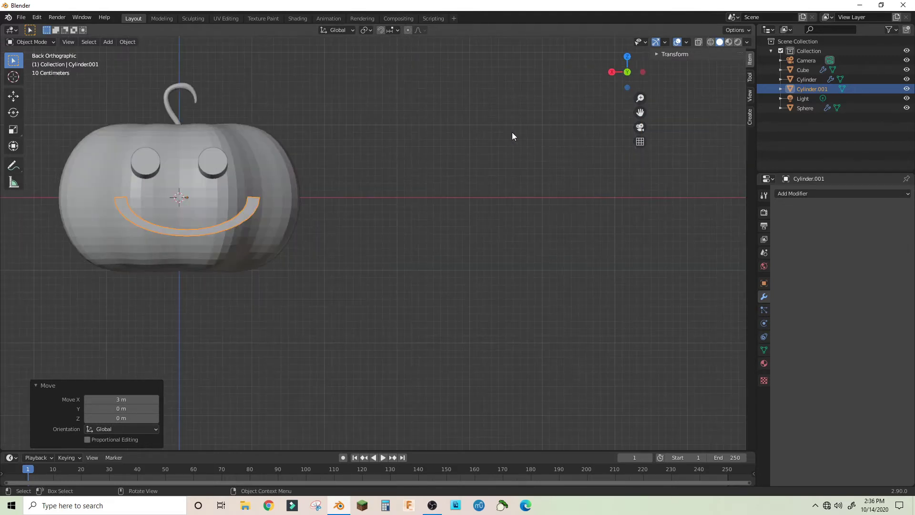
pyautogui.keyDown('shift'); pyautogui.moveTo(188, 284); pyautogui.dragTo(295, 301, button='middle'); pyautogui.keyUp('shift')
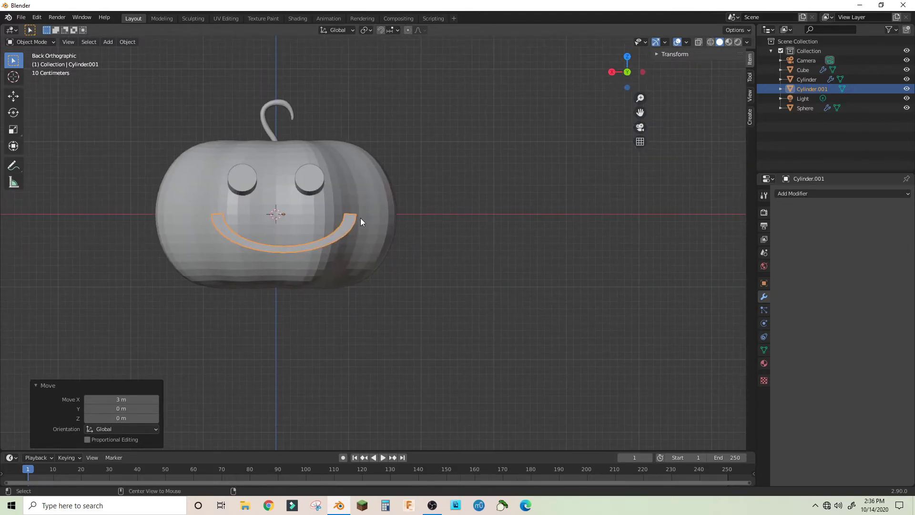
pyautogui.hotkey('alt', 'g')
pyautogui.press('g')
pyautogui.press('y')
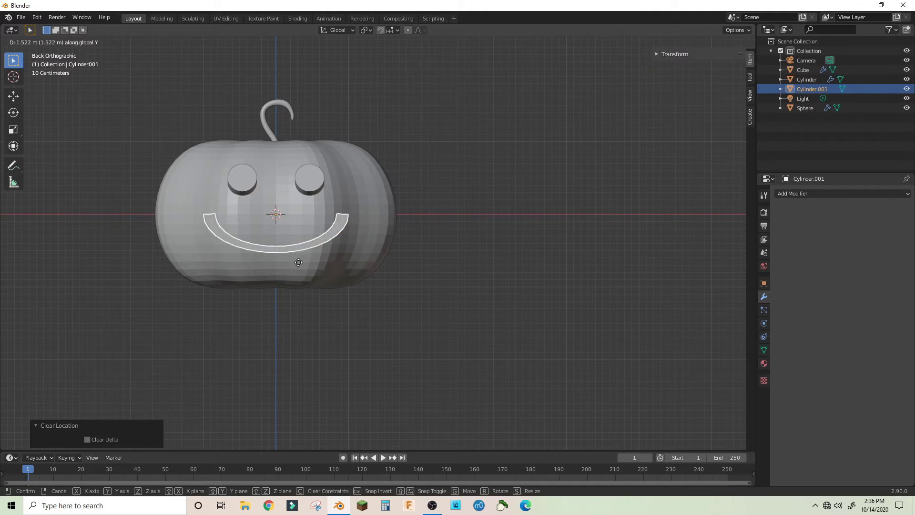
pyautogui.click(256, 294)
# Move the mouth shape back along Y into the pumpkin's face and raise it about 0.28 m along Z.
pyautogui.moveTo(256, 294); pyautogui.dragTo(410, 286, button='middle')
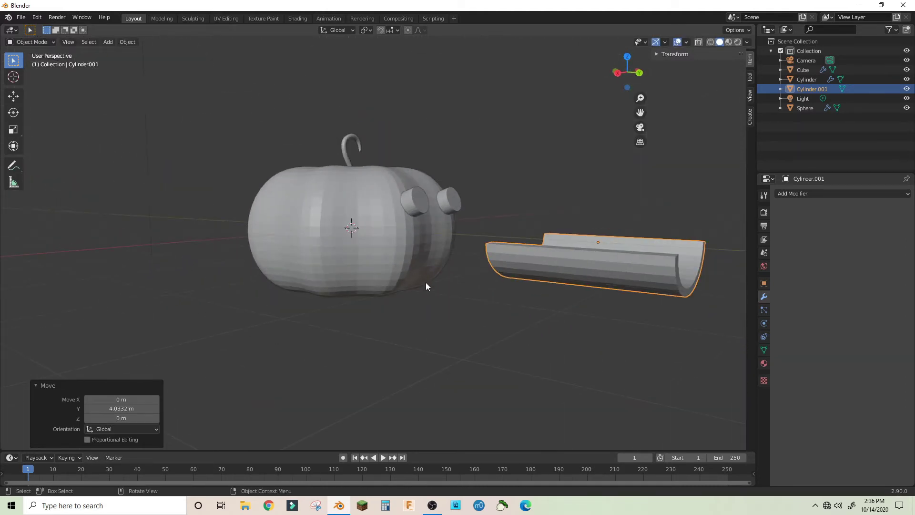
pyautogui.press('g')
pyautogui.press('y')
pyautogui.click(260, 268)
pyautogui.moveTo(559, 268); pyautogui.dragTo(494, 270, button='middle')
pyautogui.press('g')
pyautogui.press('z')
pyautogui.click(484, 247)
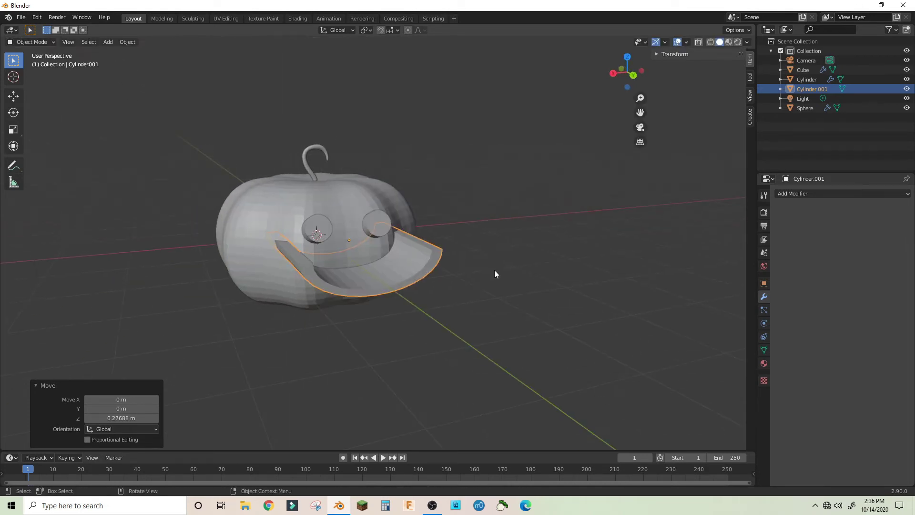
# Add a Boolean modifier set to Difference to the eye cylinders, with the pumpkin Sphere as its object.
pyautogui.keyDown('shift'); pyautogui.click(367, 215); pyautogui.keyUp('shift')
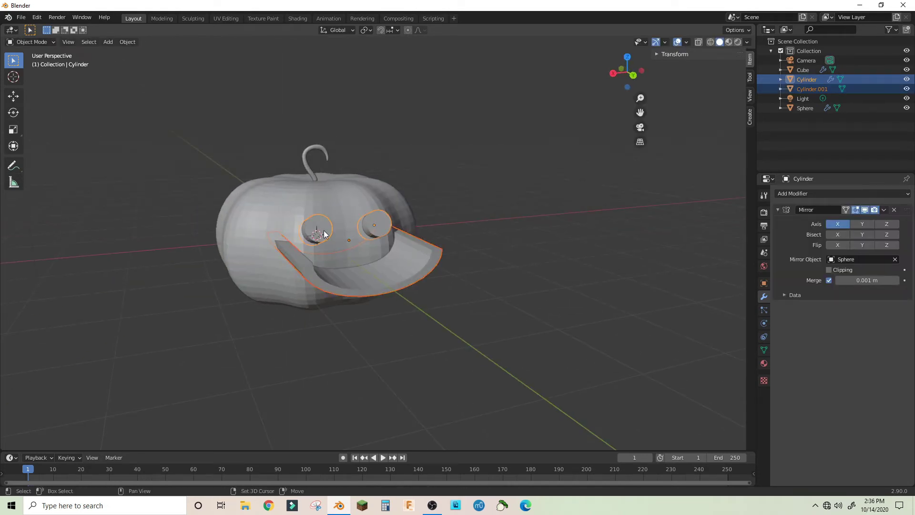
pyautogui.click(820, 193)
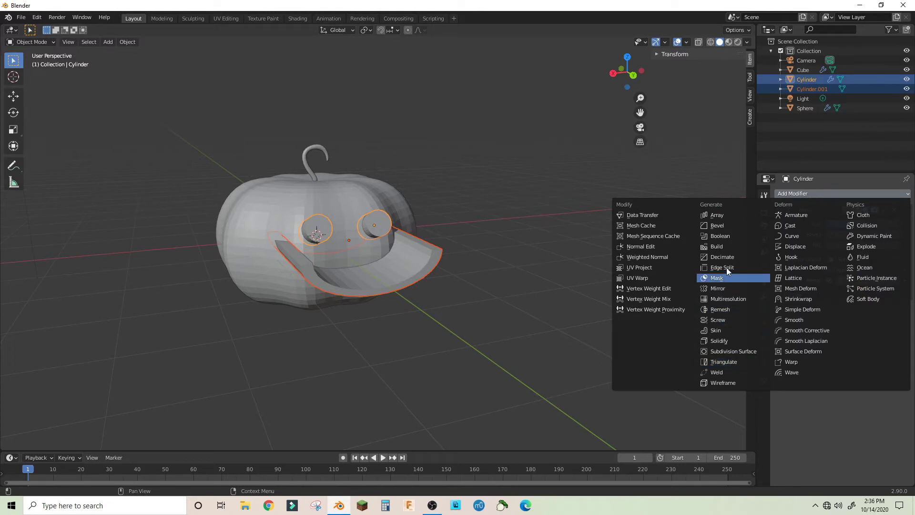
pyautogui.click(724, 237)
pyautogui.click(849, 333)
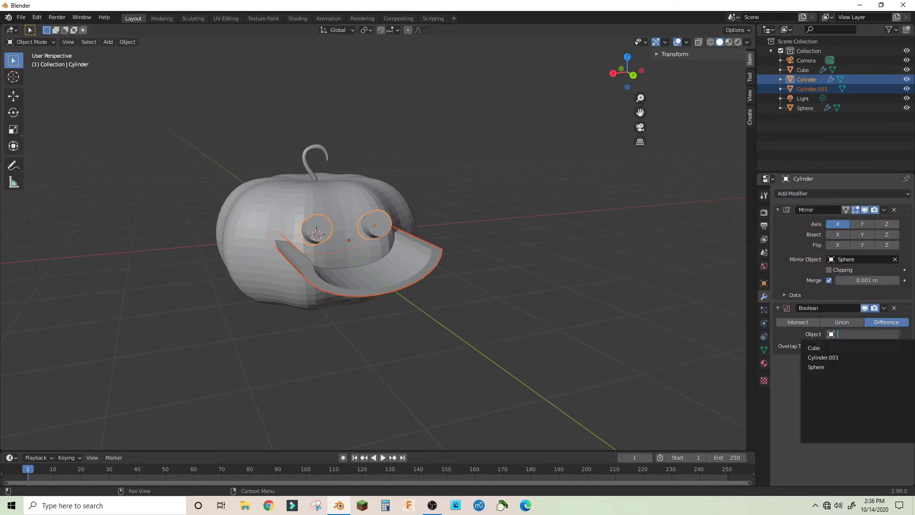
pyautogui.click(844, 369)
# Apply the Mirror modifier on the eye cylinders and join them with the mouth shape into one object.
pyautogui.click(410, 264)
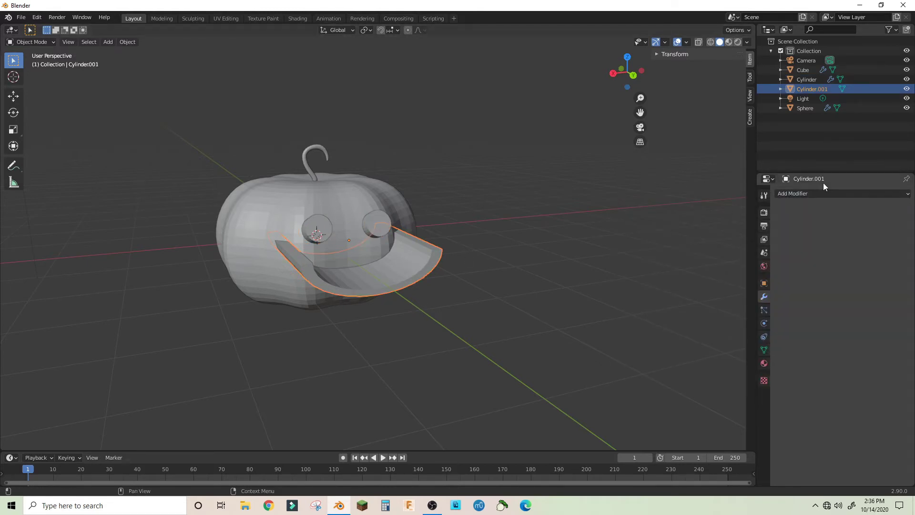
pyautogui.click(811, 193)
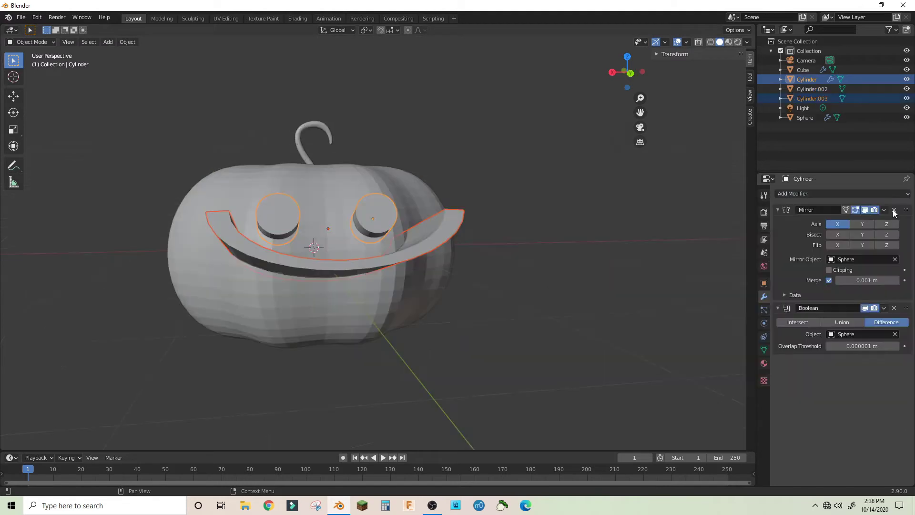
pyautogui.click(884, 208)
pyautogui.click(853, 221)
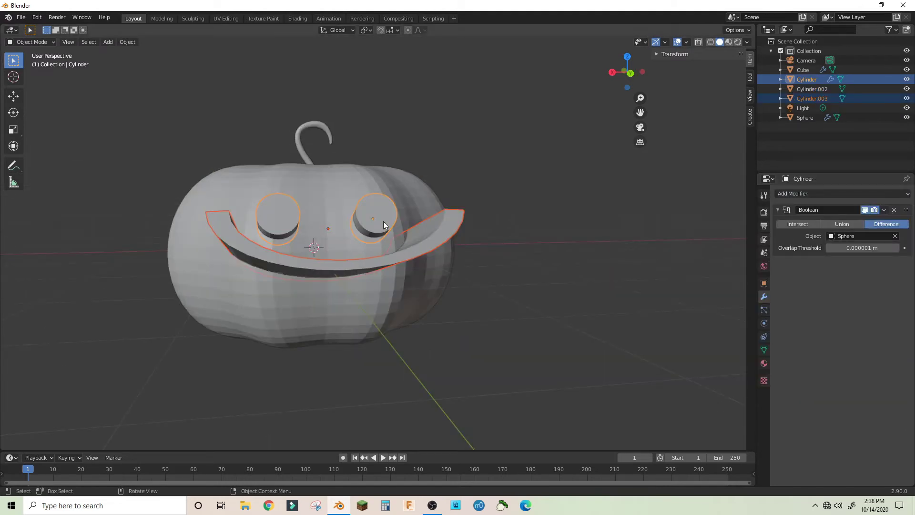
pyautogui.hotkey('ctrl', 'j')
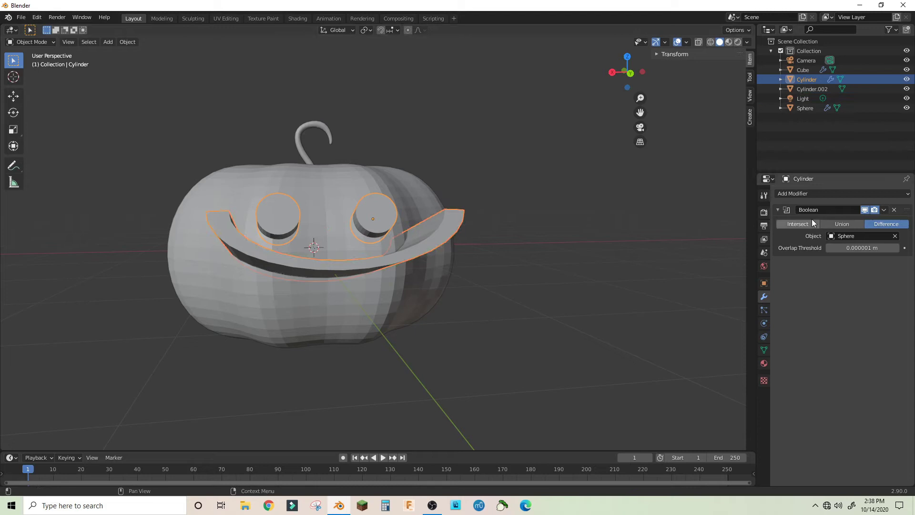
pyautogui.click(416, 219)
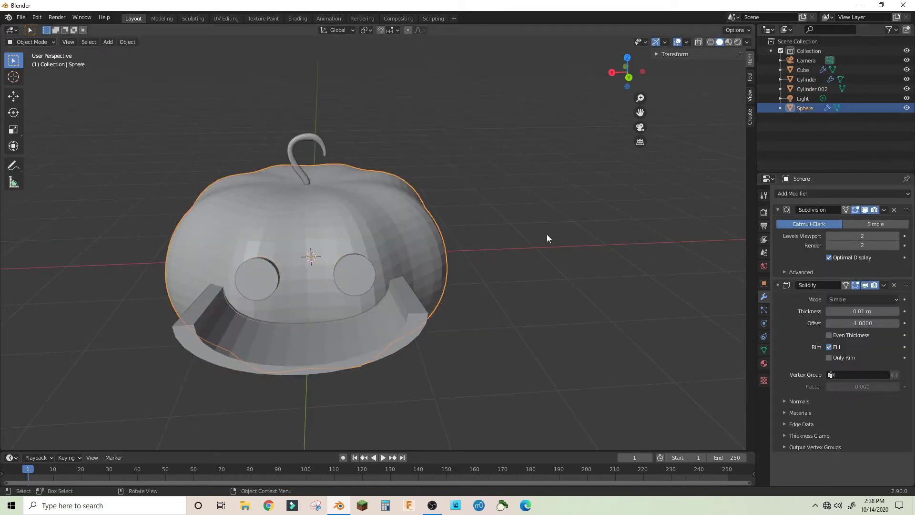
pyautogui.click(802, 193)
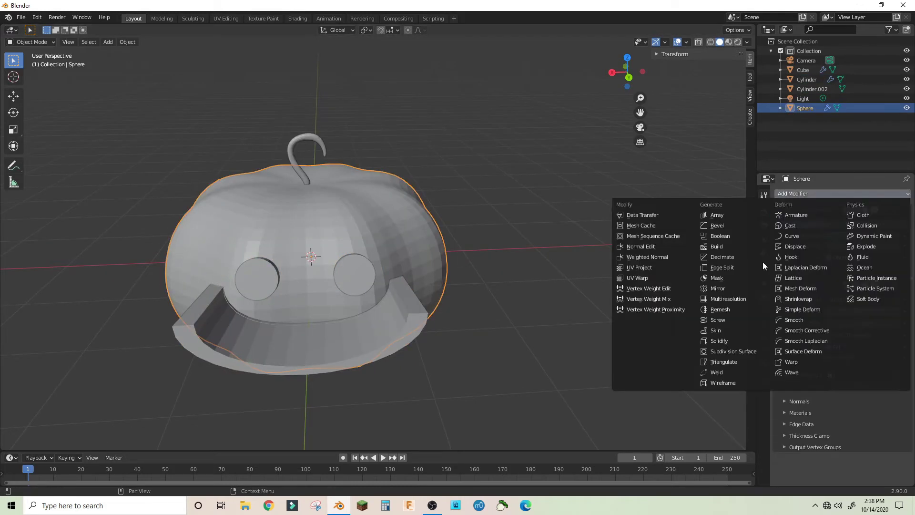
pyautogui.click(724, 241)
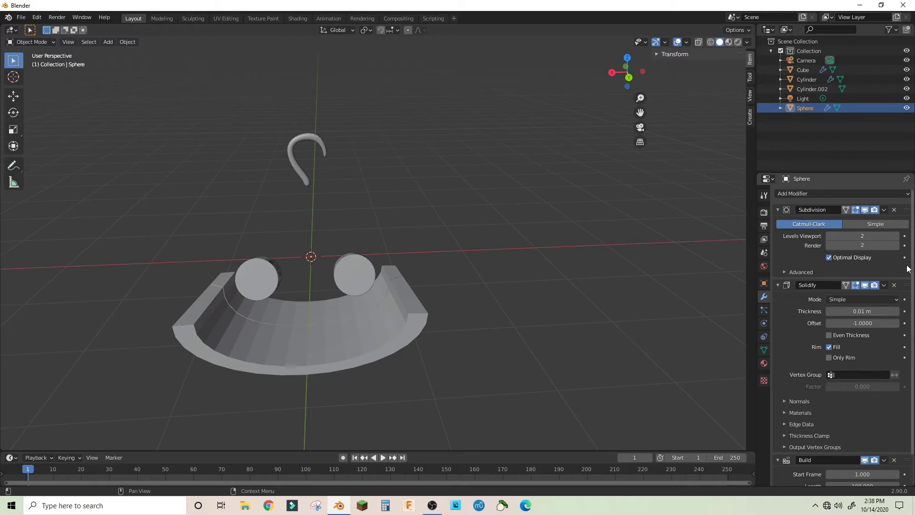
pyautogui.click(895, 460)
# Add a Boolean Difference modifier to the pumpkin and pick the joined eyes-and-mouth object as its cutter.
pyautogui.click(831, 193)
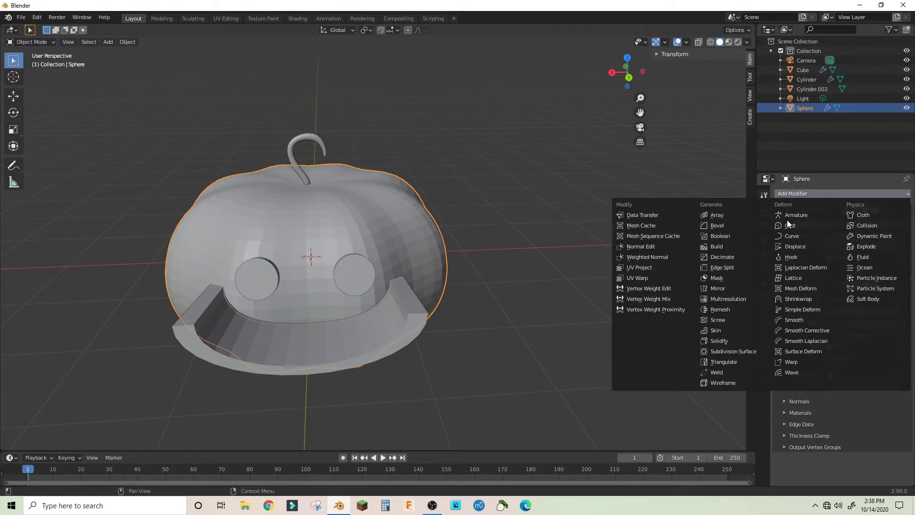
pyautogui.click(708, 236)
pyautogui.scroll(-1, 823, 361)
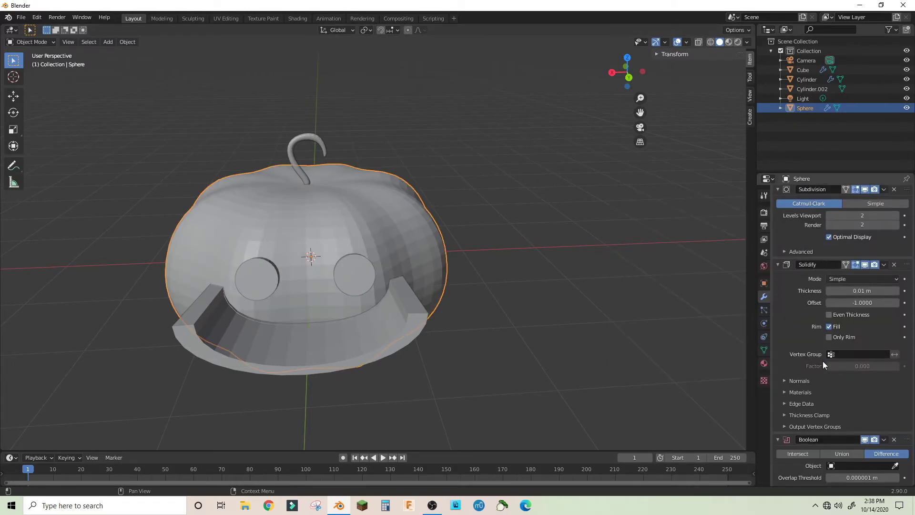
pyautogui.click(831, 466)
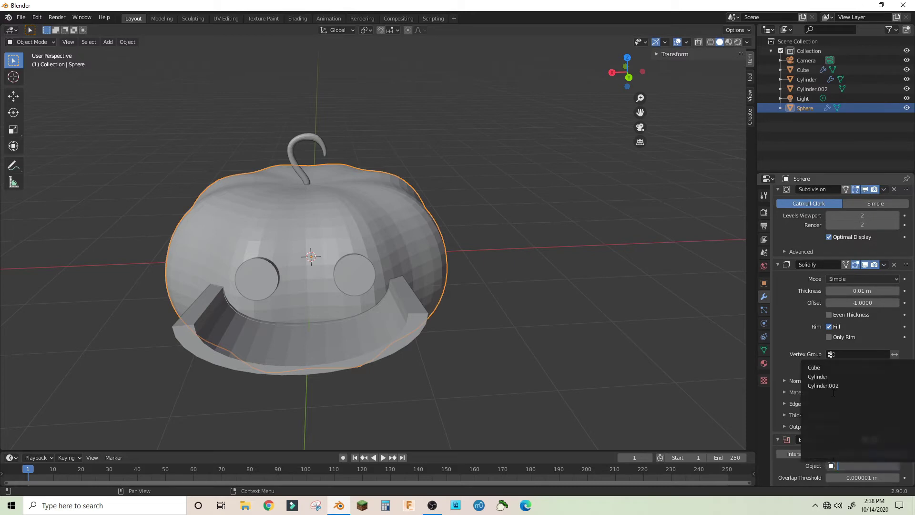
pyautogui.click(895, 465)
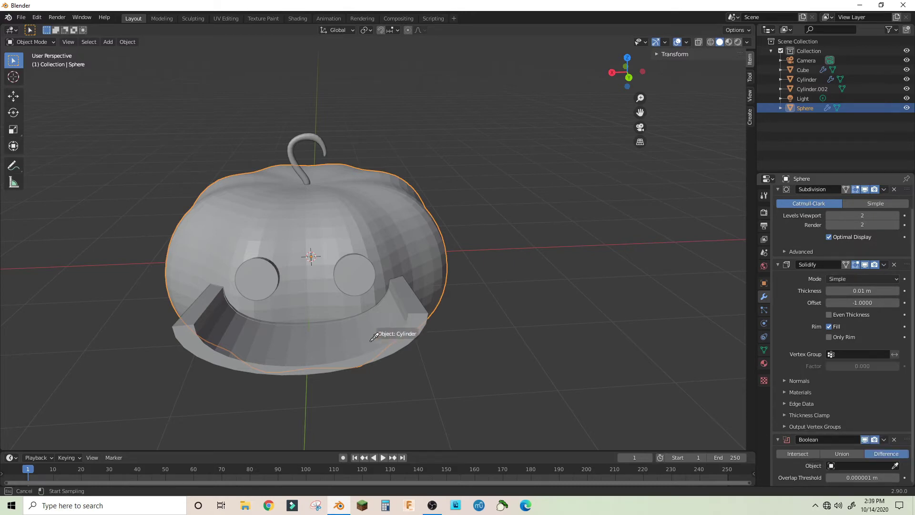
pyautogui.click(373, 341)
# Remove the Boolean modifier from the joined eyes-and-mouth cutter, and pick the cutter again in the pumpkin's Boolean.
pyautogui.moveTo(470, 335); pyautogui.dragTo(629, 253, button='middle')
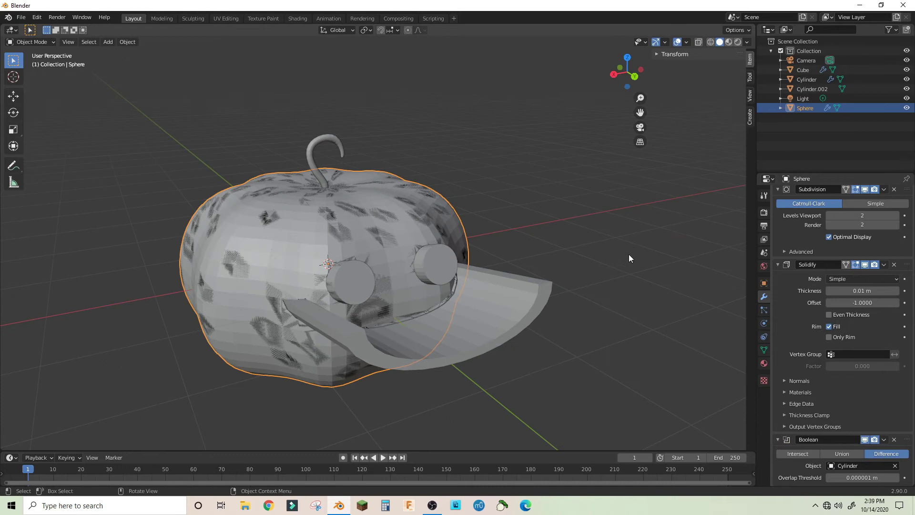
pyautogui.click(810, 80)
pyautogui.click(805, 108)
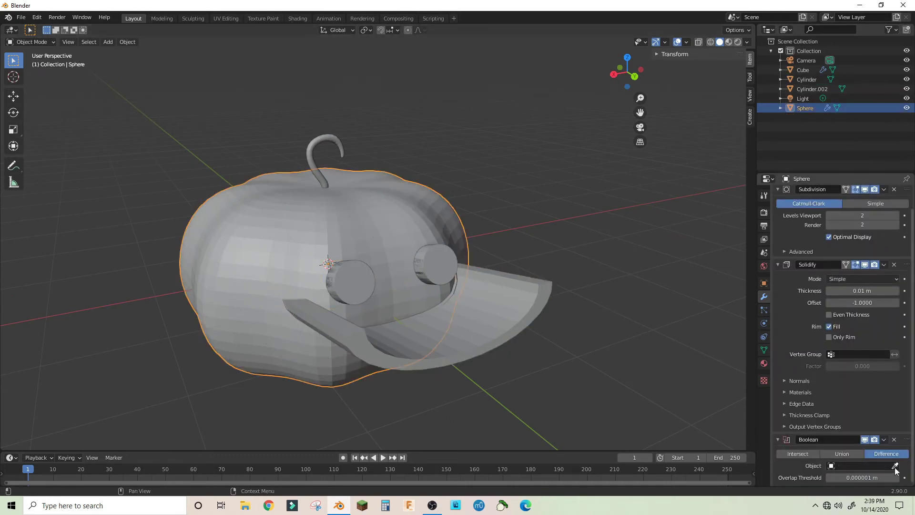
# Hide the joined eyes-and-mouth cutter and the leftover Cylinder.002 so only the carved pumpkin shows.
pyautogui.moveTo(643, 318); pyautogui.dragTo(589, 308, button='middle')
pyautogui.click(388, 293)
pyautogui.press('h')
pyautogui.moveTo(389, 292); pyautogui.dragTo(442, 260, button='middle')
pyautogui.click(460, 198)
pyautogui.press('h')
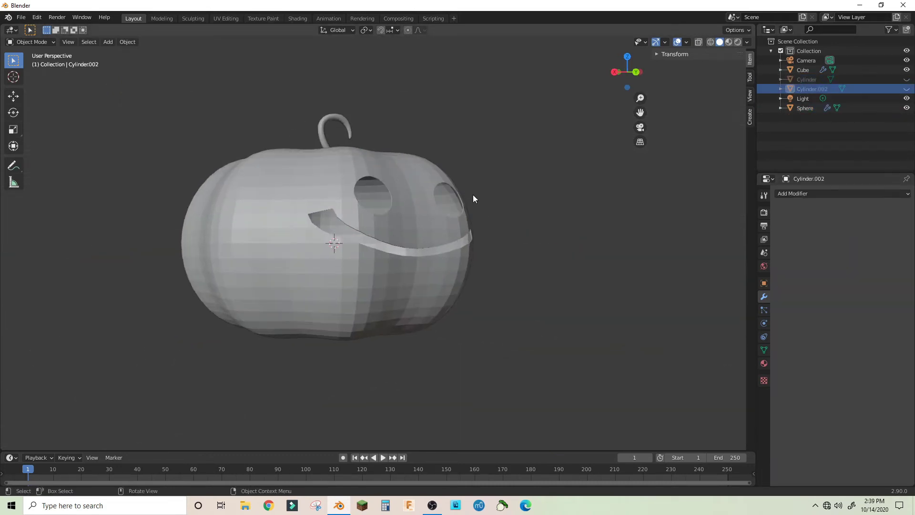
# Set the thickness of the pumpkin's Solidify modifier to 0.08 m.
pyautogui.moveTo(473, 196); pyautogui.dragTo(491, 233, button='middle')
pyautogui.click(463, 221)
pyautogui.scroll(6, 539, 250)
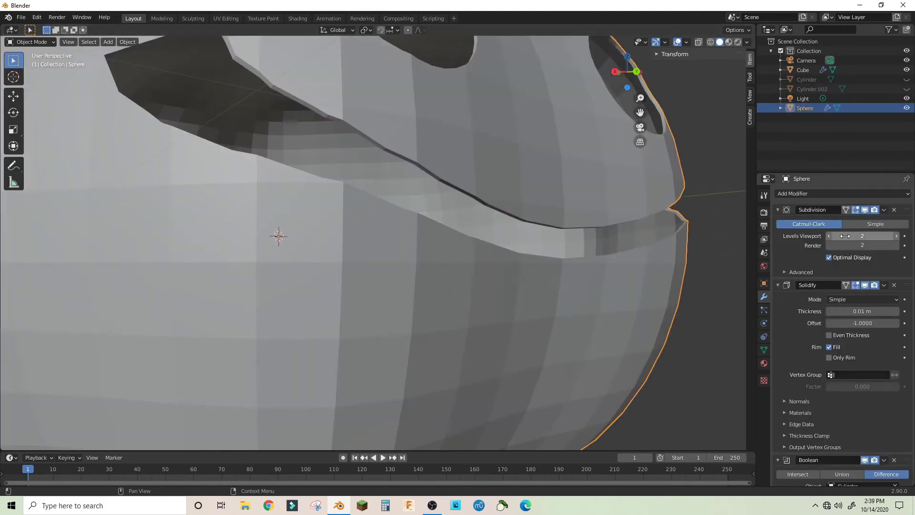
pyautogui.scroll(-1, 858, 328)
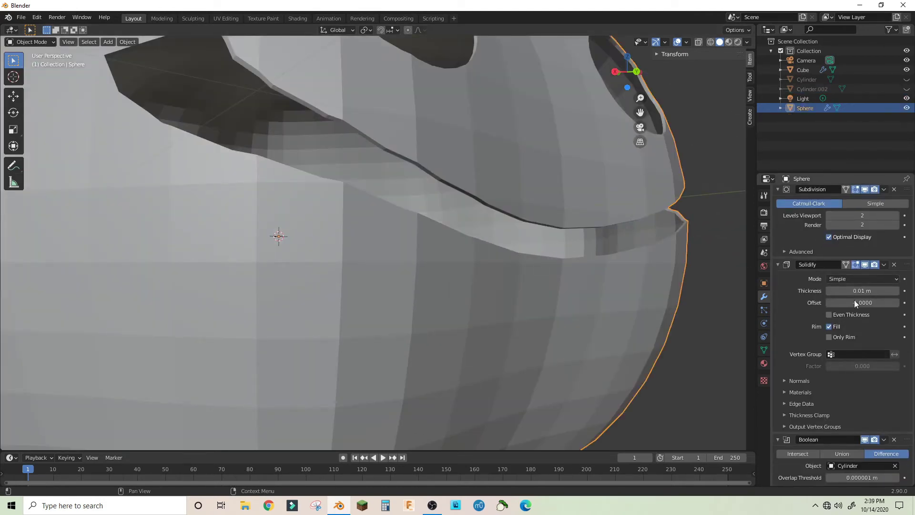
pyautogui.moveTo(851, 290); pyautogui.dragTo(872, 291)
# Apply smooth shading to the carved pumpkin.
pyautogui.scroll(-6, 542, 239)
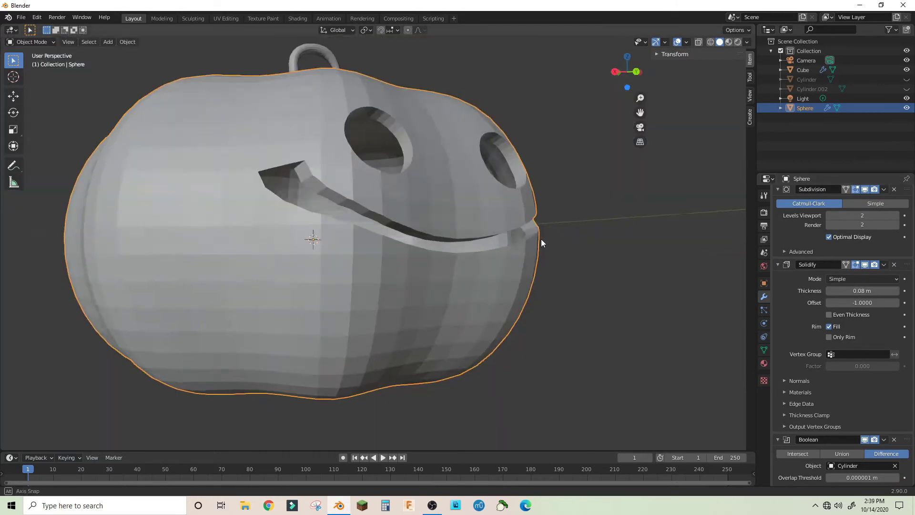
pyautogui.moveTo(510, 260); pyautogui.dragTo(528, 245, button='middle')
pyautogui.rightClick(450, 213)
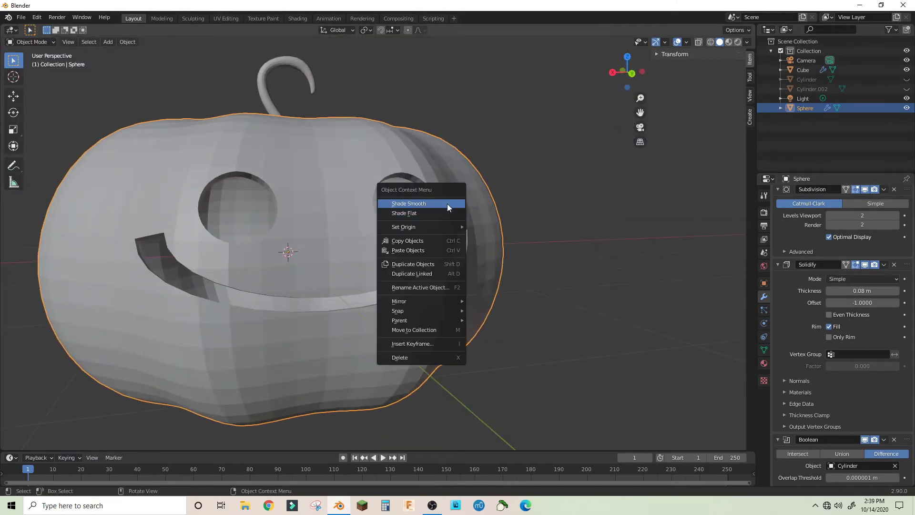
pyautogui.click(447, 205)
# Turn on Auto Smooth for the pumpkin's normals to keep the carved edges crisp.
pyautogui.scroll(-1, 481, 206)
pyautogui.moveTo(481, 209); pyautogui.dragTo(494, 204, button='middle')
pyautogui.click(765, 350)
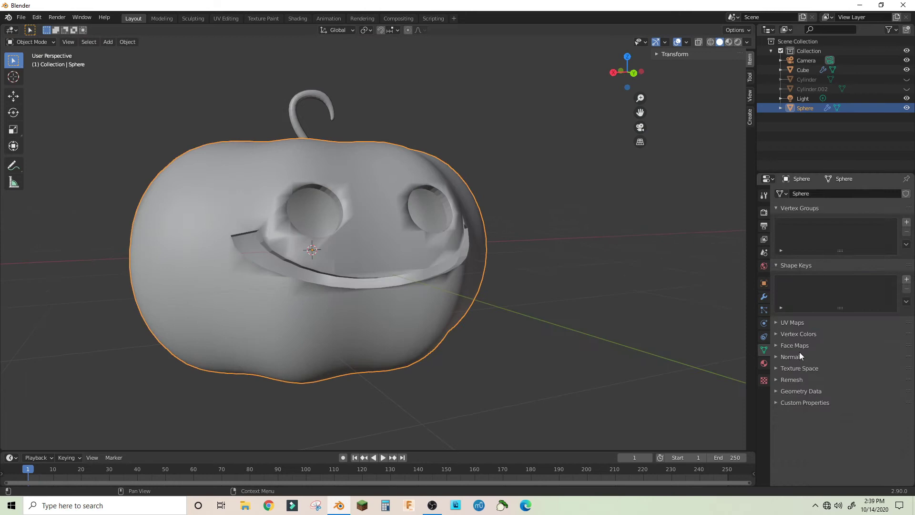
pyautogui.click(786, 360)
pyautogui.click(828, 370)
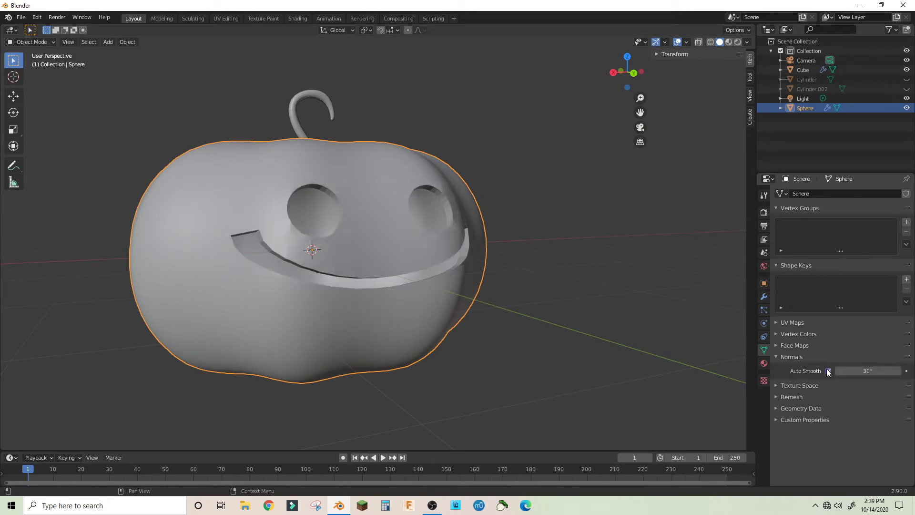
pyautogui.moveTo(505, 275)
pyautogui.mouseDown(button='middle')
pyautogui.moveTo(452, 269)
pyautogui.moveTo(452, 231)
pyautogui.moveTo(508, 280)
pyautogui.mouseUp(button='middle')
pyautogui.hotkey('shift', 'a')
pyautogui.moveTo(507, 280)
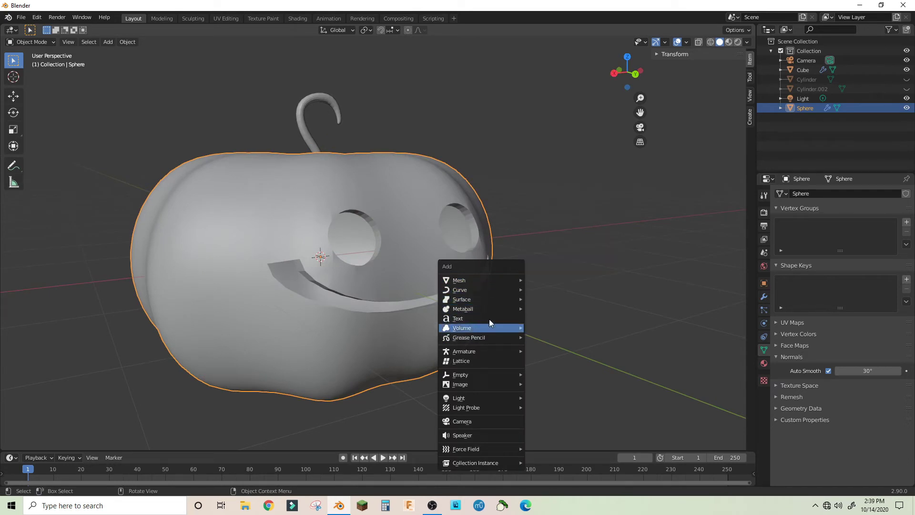
pyautogui.moveTo(473, 279)
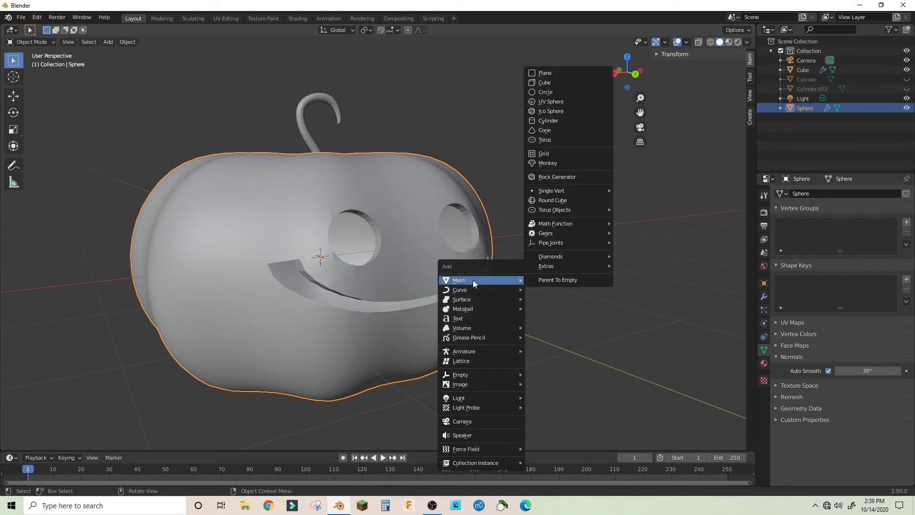
pyautogui.click(549, 121)
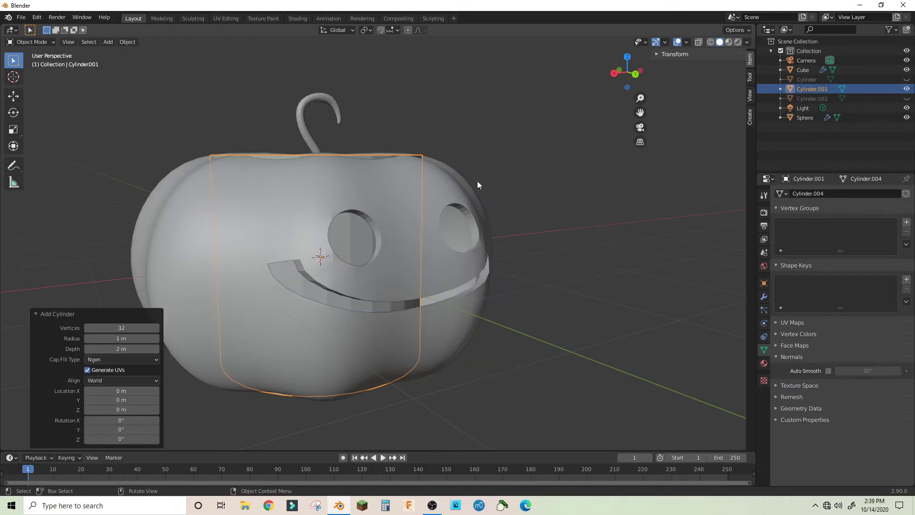
pyautogui.press('Delete')
# Add a cylinder mesh at the world origin inside the pumpkin for the candle, and enter Edit Mode on it.
pyautogui.hotkey('shift', 'a')
pyautogui.moveTo(490, 167)
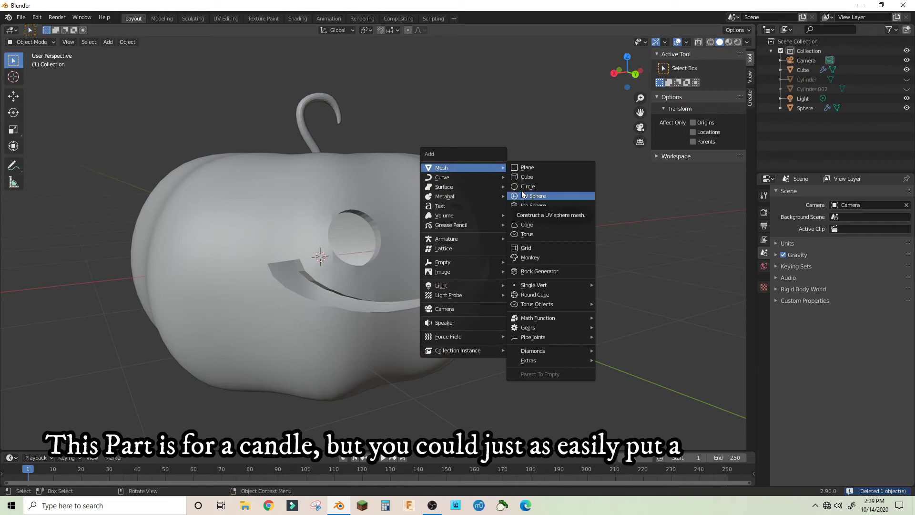
pyautogui.click(523, 216)
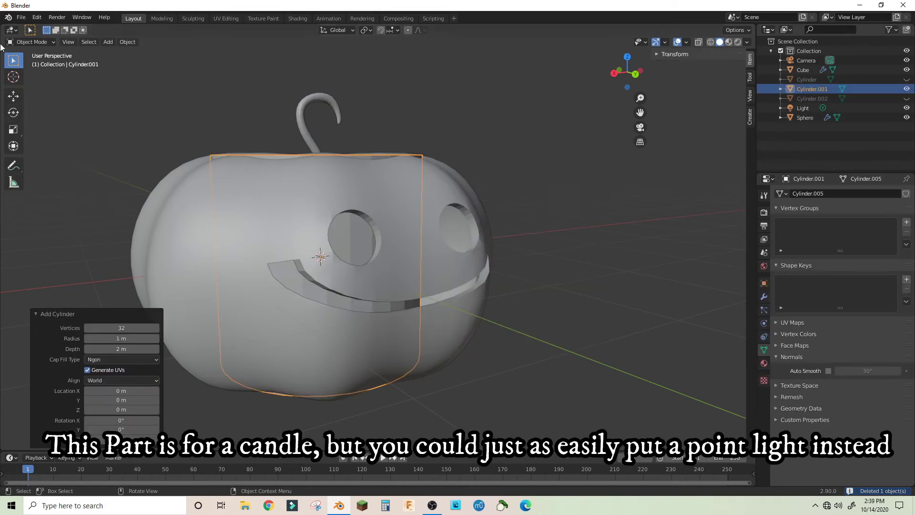
pyautogui.click(29, 42)
pyautogui.click(27, 61)
# Select the top face of the candle cylinder in face mode and inset it by about 0.61 m.
pyautogui.scroll(-6, 302, 178)
pyautogui.moveTo(343, 183); pyautogui.dragTo(376, 259, button='middle')
pyautogui.scroll(4, 376, 259)
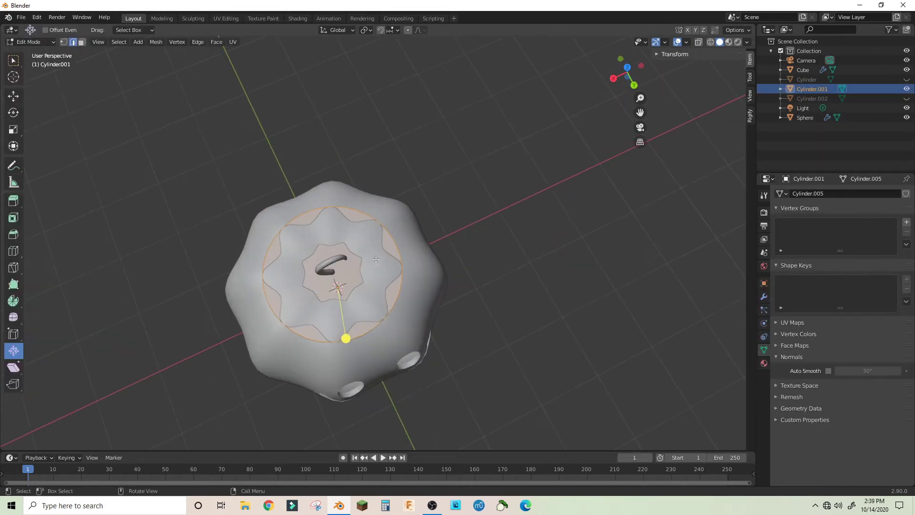
pyautogui.click(357, 268)
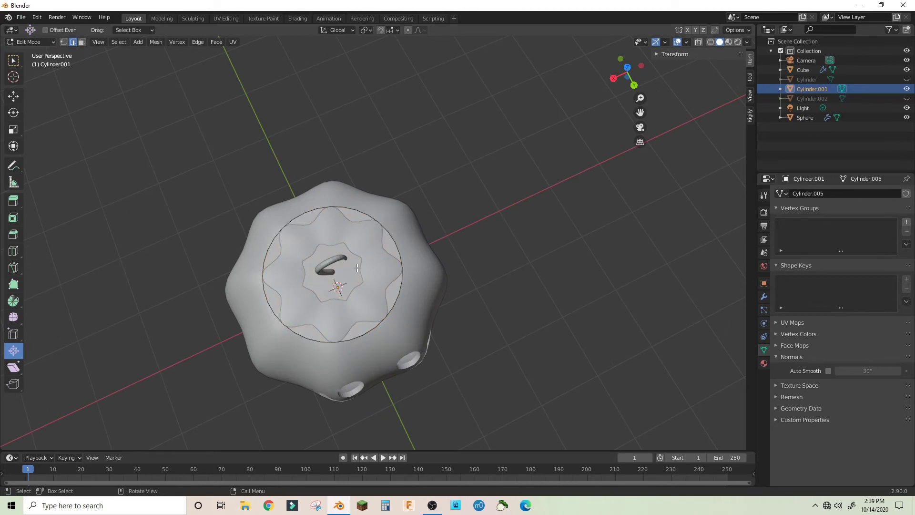
pyautogui.click(292, 291)
pyautogui.moveTo(470, 258); pyautogui.dragTo(10, 76, button='middle')
pyautogui.press('i')
pyautogui.click(392, 222)
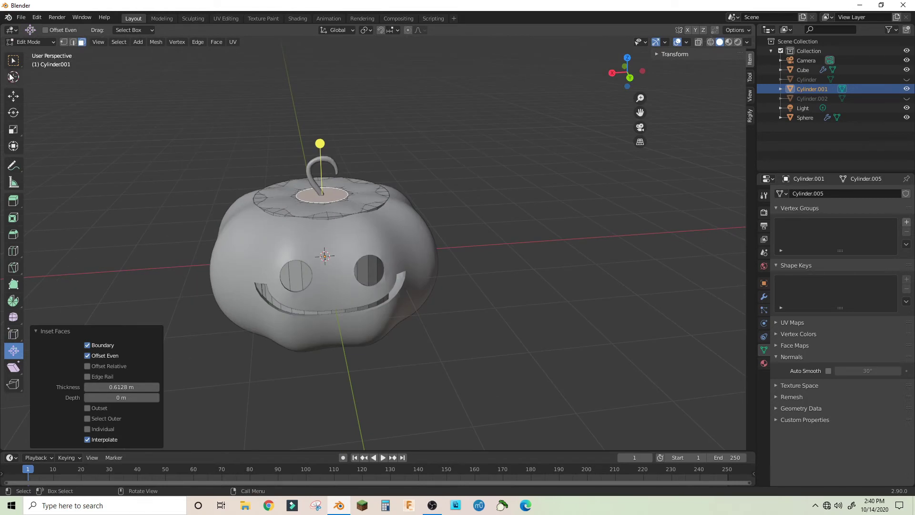
pyautogui.click(13, 60)
pyautogui.press('e')
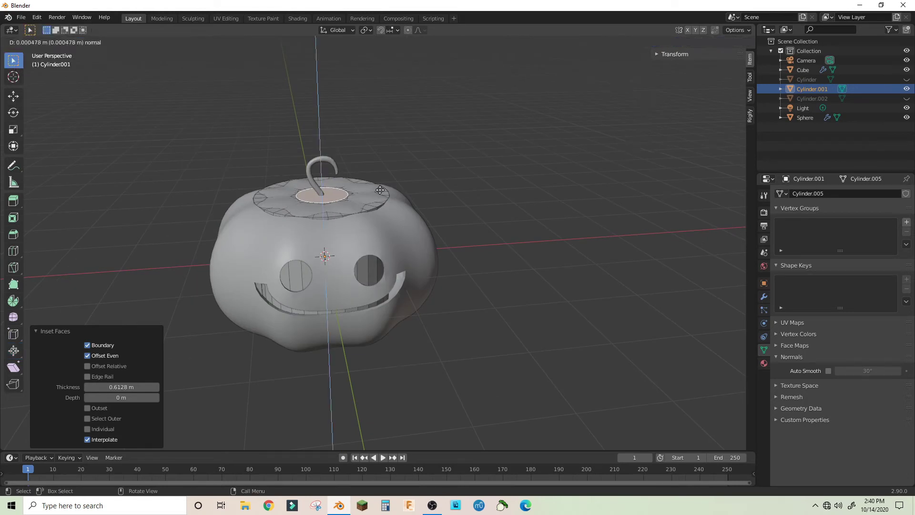
pyautogui.click(372, 185)
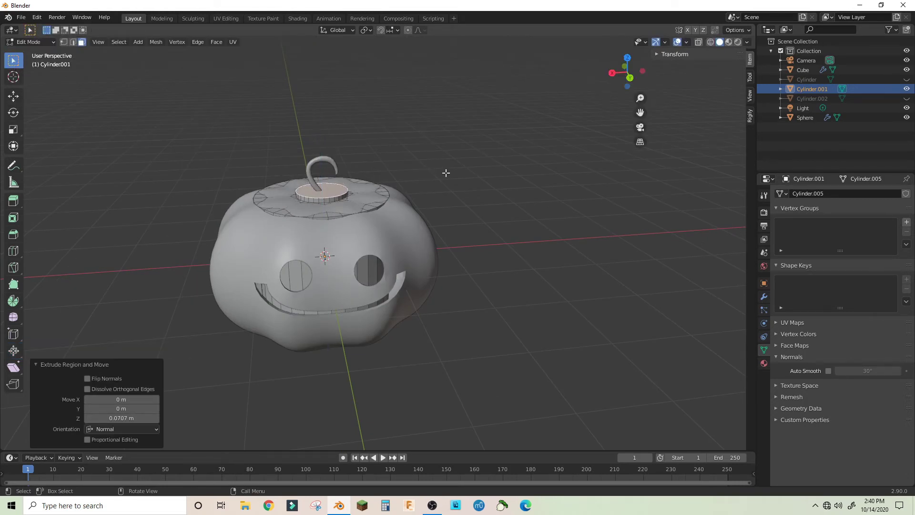
pyautogui.hotkey('ctrl', 'z')
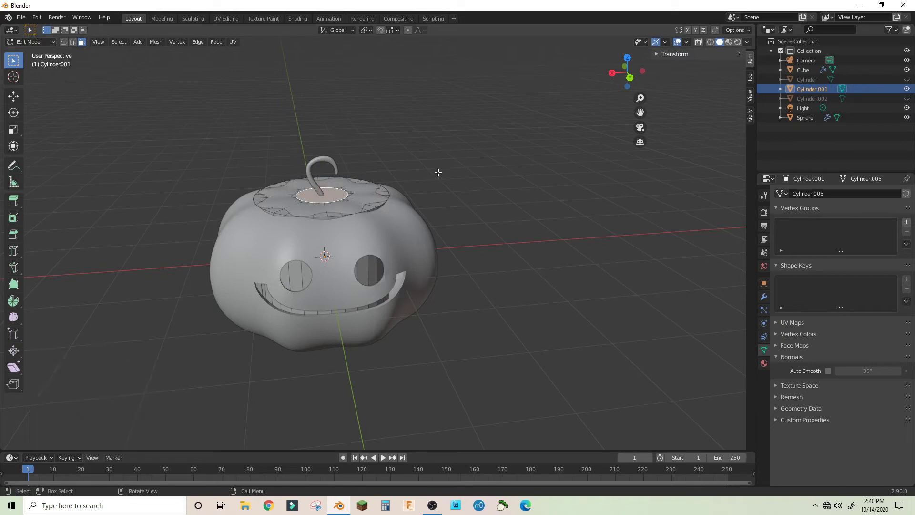
# Scale the inset top face of the candle cylinder uniformly to about 0.505.
pyautogui.press('s')
pyautogui.click(394, 179)
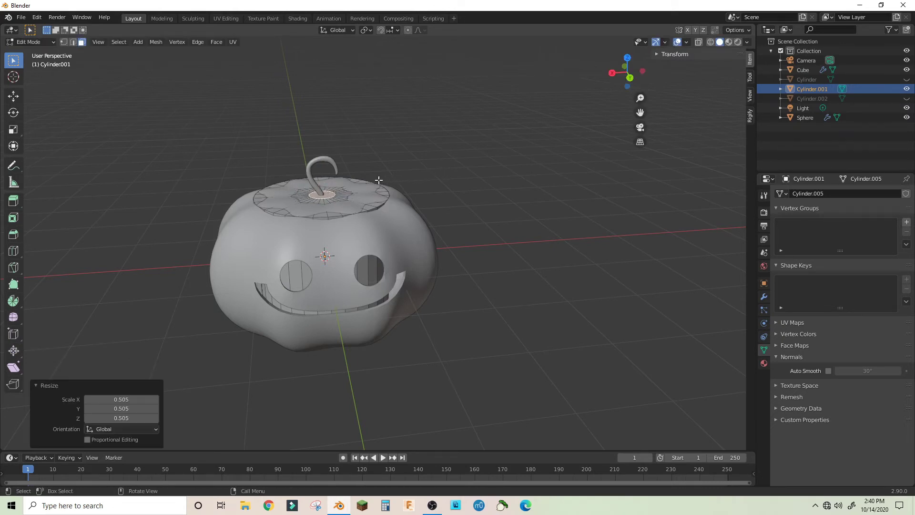
# Extrude the candle's inset top face upward by about 0.037 m and 0.08 m, widening it after each extrusion to start the flame.
pyautogui.press('e')
pyautogui.click(380, 176)
pyautogui.press('s')
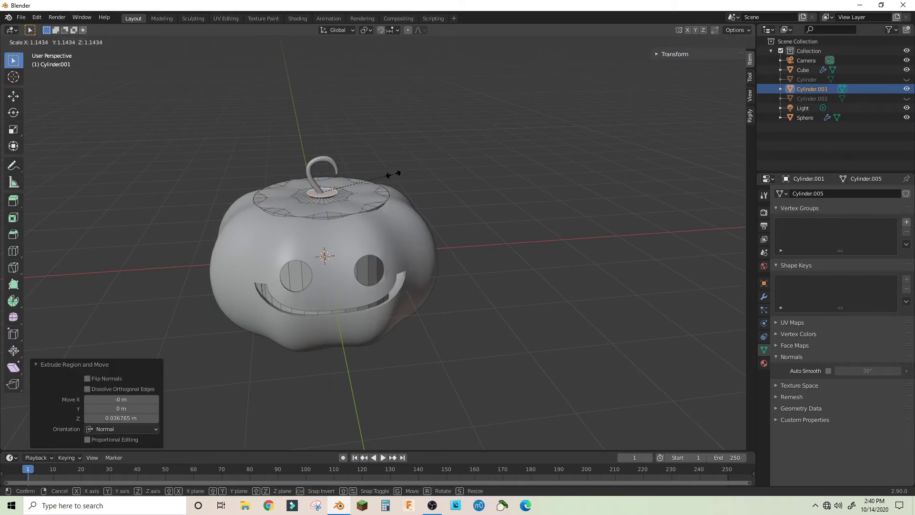
pyautogui.click(393, 174)
pyautogui.press('e')
pyautogui.click(395, 171)
pyautogui.press('s')
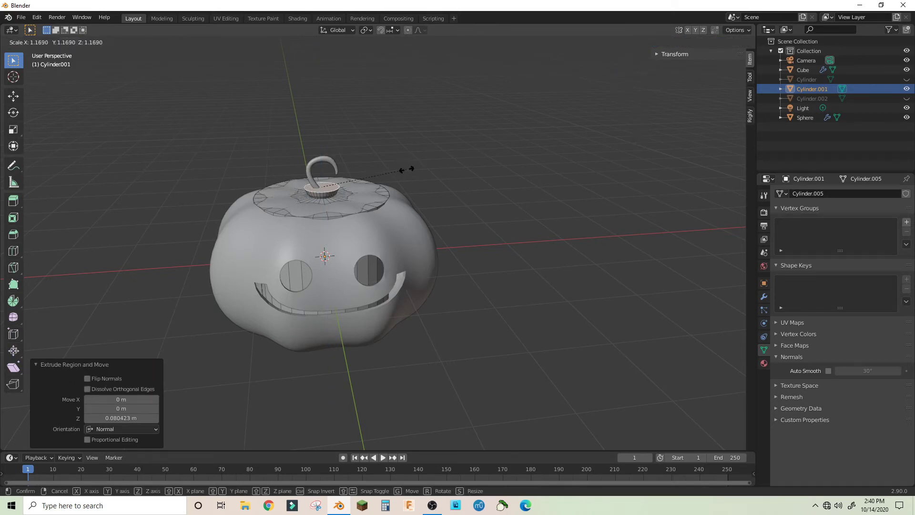
pyautogui.click(407, 170)
# Extrude the flame another 0.108 m or so with slight widening, and keep extruding and scaling it into a pointed tip.
pyautogui.press('e')
pyautogui.click(411, 164)
pyautogui.press('s')
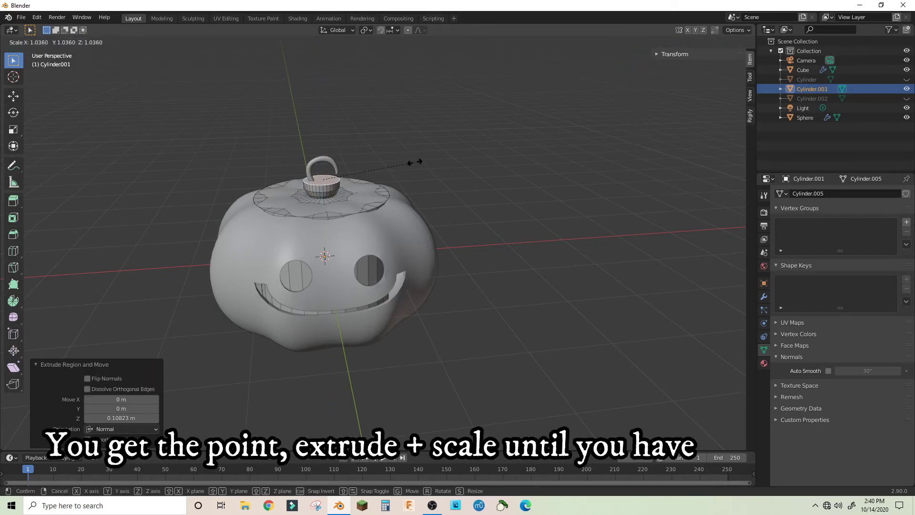
pyautogui.click(415, 161)
pyautogui.moveTo(414, 159); pyautogui.dragTo(409, 133, button='middle')
pyautogui.press('e')
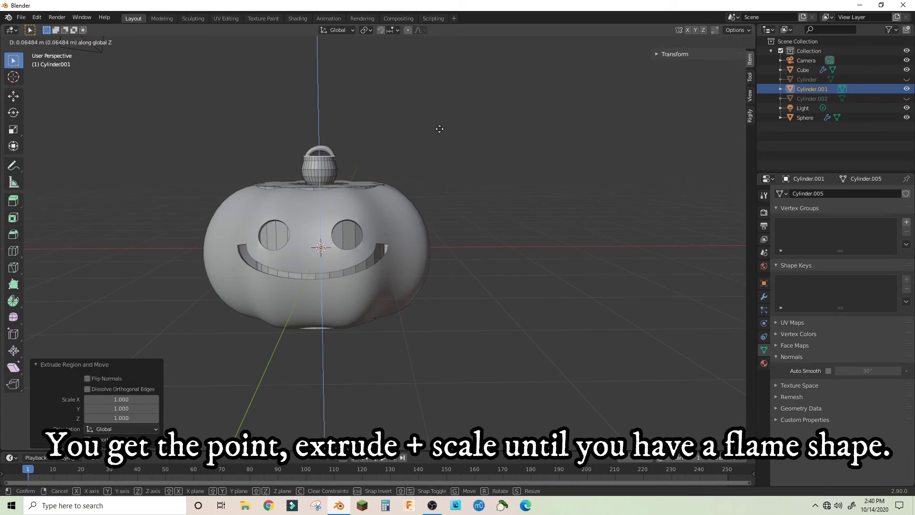
pyautogui.click(379, 133)
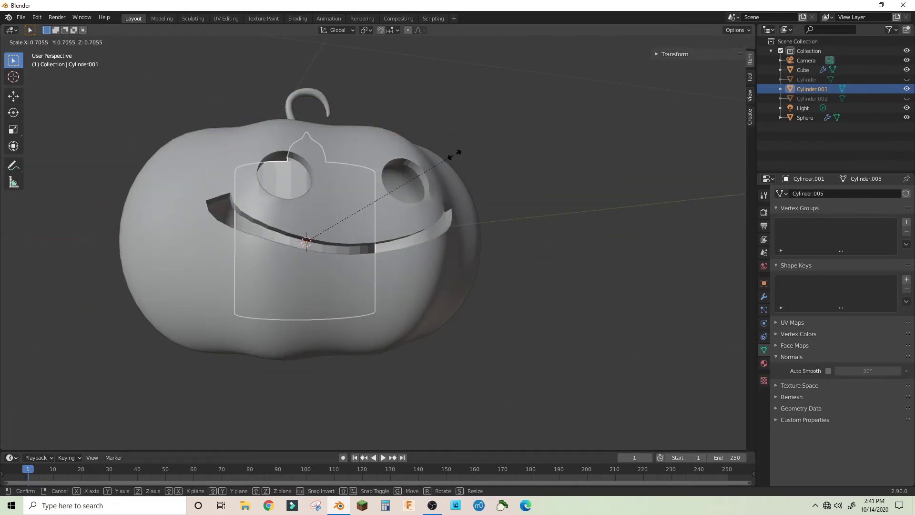
# Scale the whole candle to 0.1 and scale it back up by about 2.3 so it fits inside the pumpkin.
pyautogui.click(383, 221)
pyautogui.moveTo(383, 221); pyautogui.dragTo(392, 258, button='middle')
pyautogui.press('s')
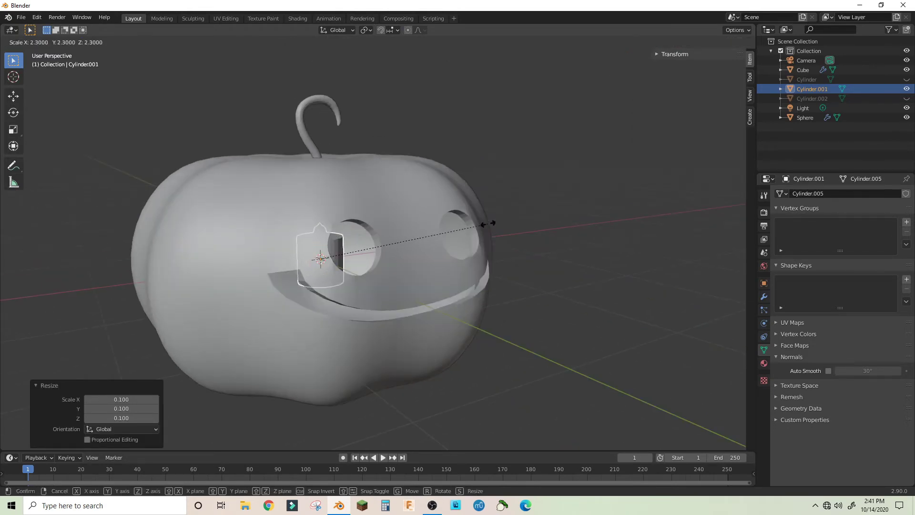
pyautogui.click(487, 223)
# Lower the candle along the Z axis by about 0.54 m toward the pumpkin's floor.
pyautogui.moveTo(487, 223); pyautogui.dragTo(394, 204, button='middle')
pyautogui.press('g')
pyautogui.press('z')
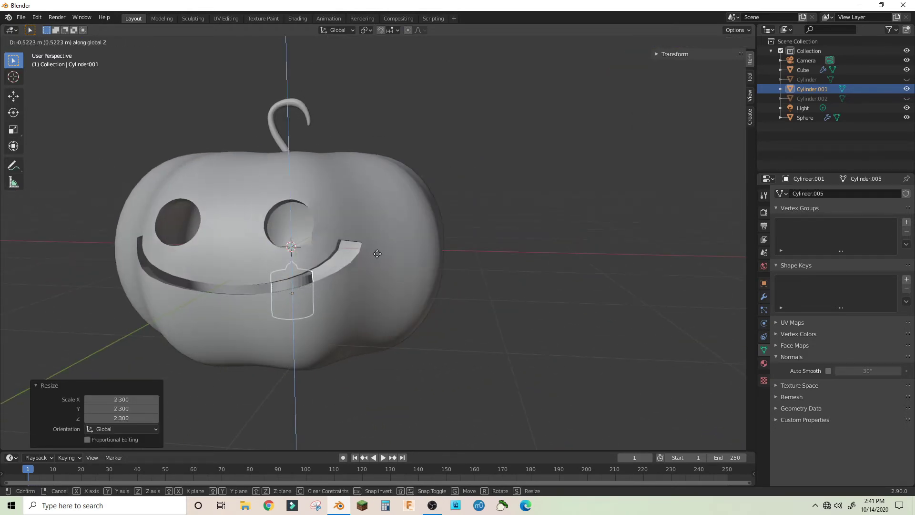
pyautogui.click(381, 255)
pyautogui.moveTo(396, 256); pyautogui.dragTo(166, 135, button='middle')
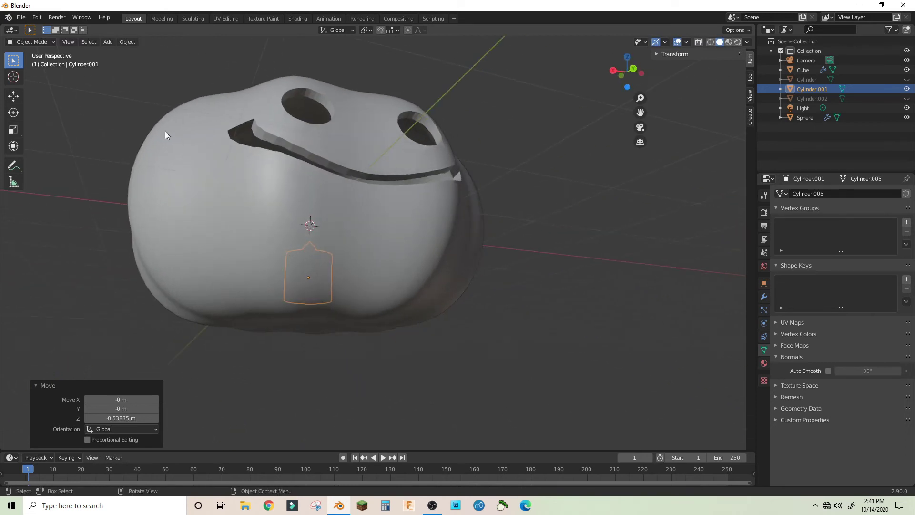
# Enter Edit Mode on the candle and view it straight from the front.
pyautogui.click(17, 42)
pyautogui.click(20, 65)
pyautogui.moveTo(286, 233); pyautogui.dragTo(359, 253, button='middle')
pyautogui.scroll(5, 327, 266)
pyautogui.scroll(1, 327, 266)
pyautogui.scroll(1, 359, 253)
pyautogui.keyDown('shift'); pyautogui.moveTo(311, 284); pyautogui.dragTo(347, 267, button='middle'); pyautogui.keyUp('shift')
pyautogui.scroll(3, 347, 268)
pyautogui.keyDown('shift'); pyautogui.moveTo(236, 316); pyautogui.dragTo(368, 248, button='middle'); pyautogui.keyUp('shift')
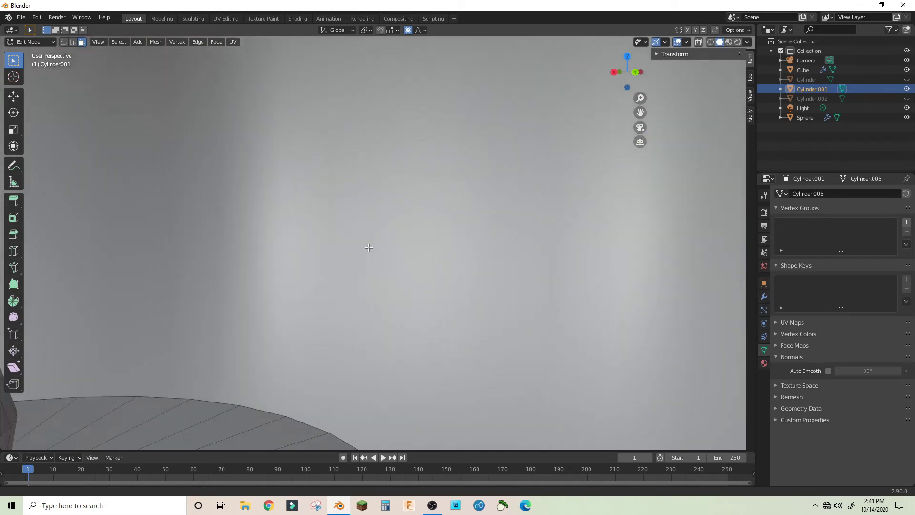
pyautogui.scroll(-10, 369, 248)
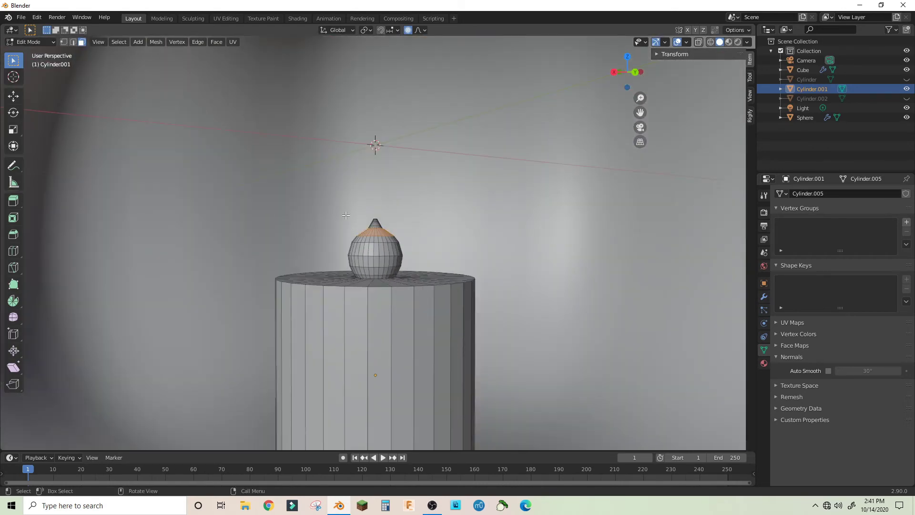
pyautogui.press('KP_Decimal')
pyautogui.press('KP_1')
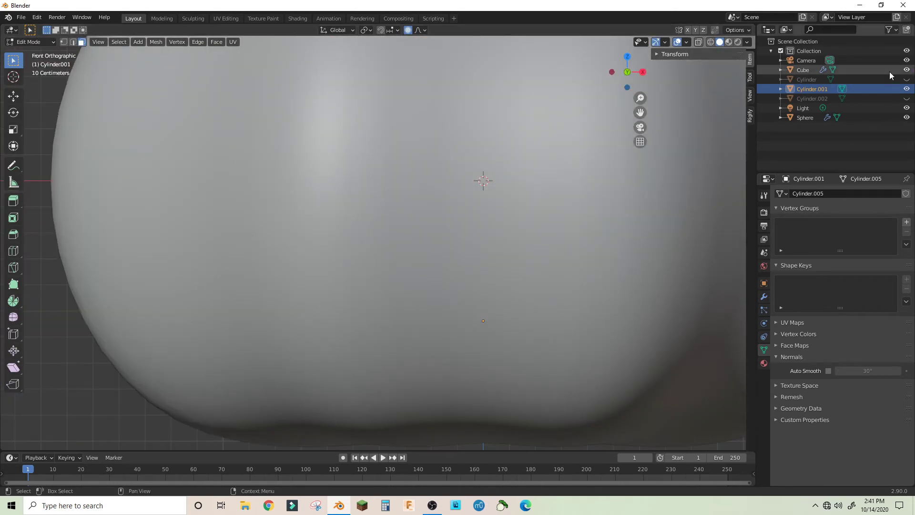
# Hide the pumpkin and, with X-ray enabled, select all faces of the candle flame.
pyautogui.click(907, 118)
pyautogui.moveTo(445, 194); pyautogui.dragTo(512, 260)
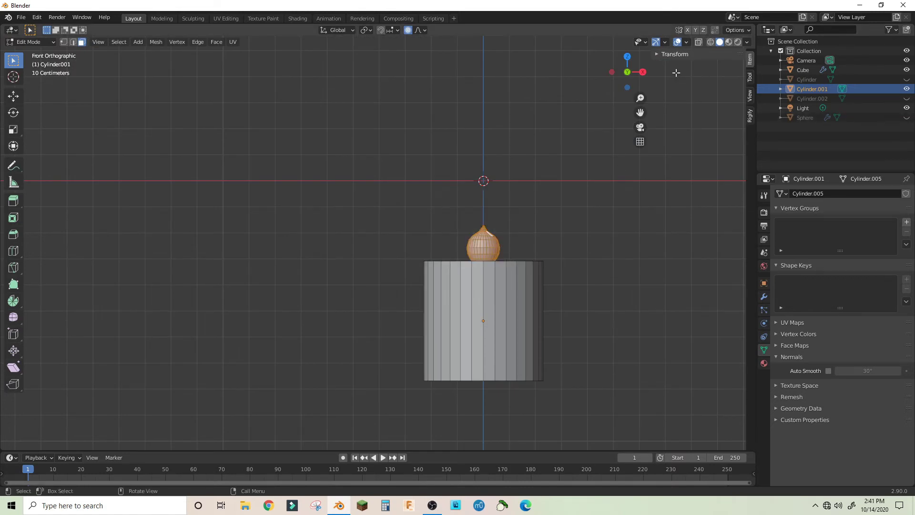
pyautogui.click(699, 42)
pyautogui.moveTo(447, 209); pyautogui.dragTo(510, 260)
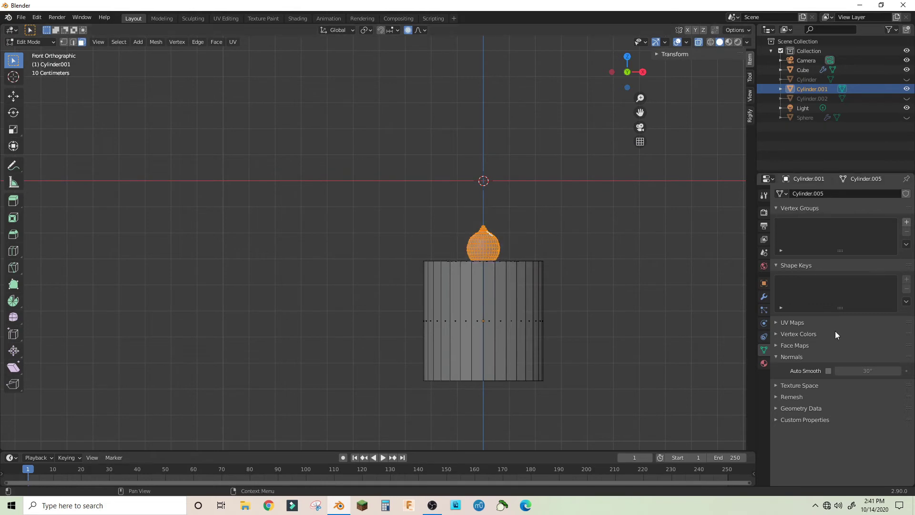
# Create a base material for the candle and a second material for its flame that uses an Emission surface.
pyautogui.click(764, 363)
pyautogui.click(896, 235)
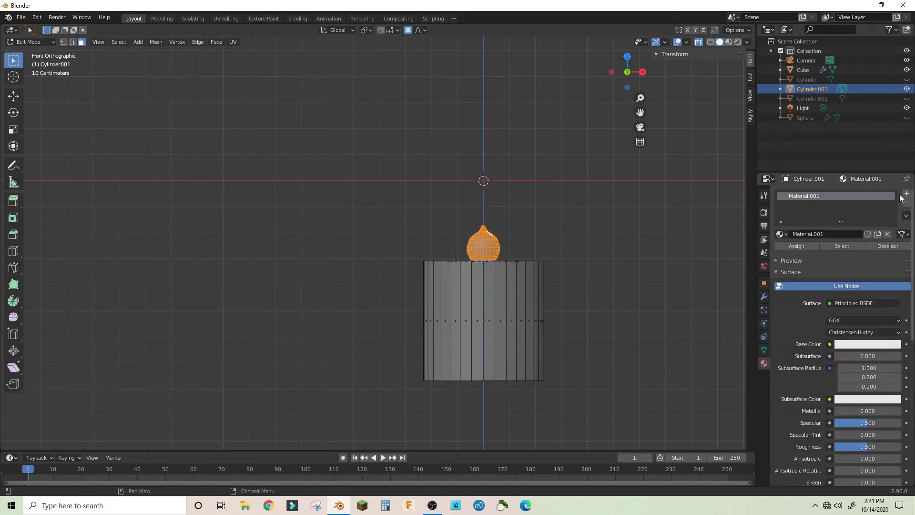
pyautogui.click(906, 195)
pyautogui.click(810, 256)
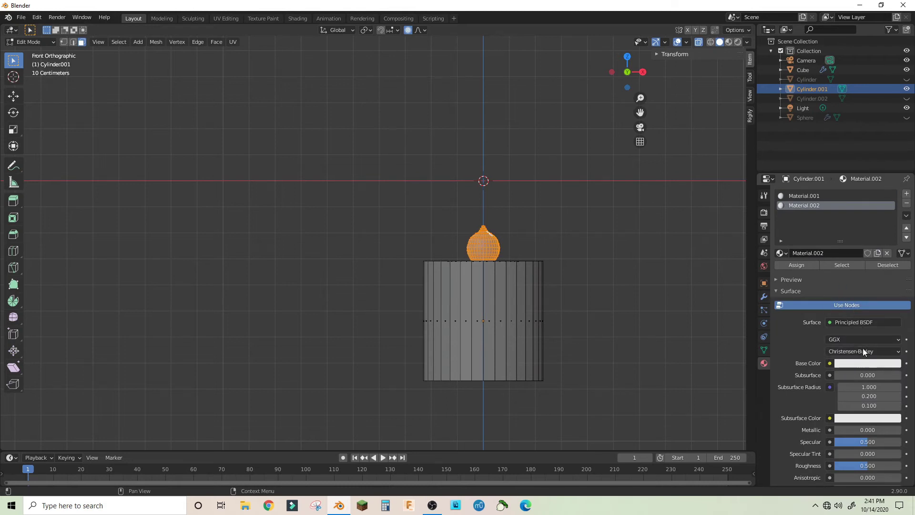
pyautogui.click(858, 323)
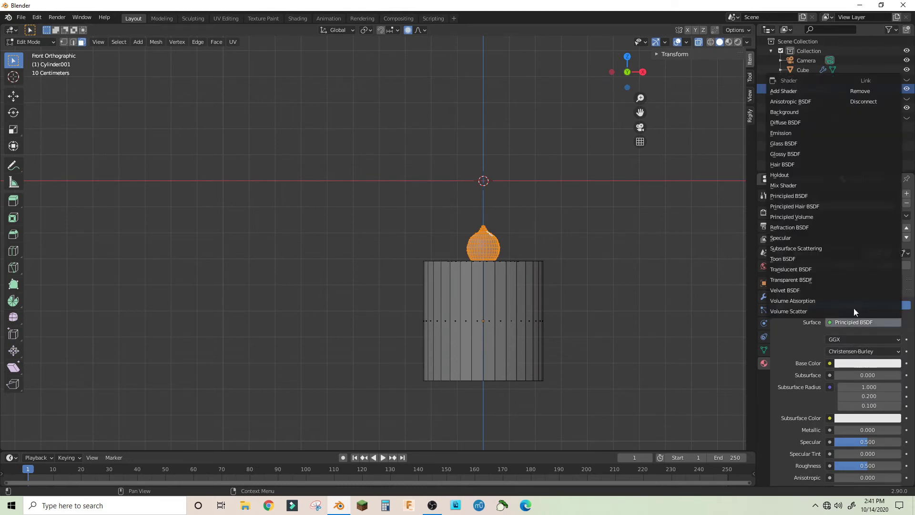
pyautogui.click(786, 134)
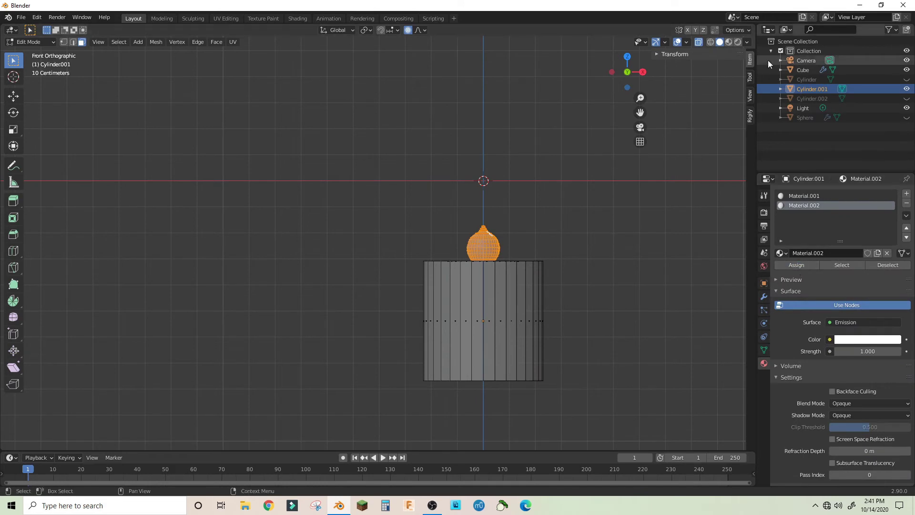
# Enable Ambient Occlusion, Bloom and Screen Space Reflections for Eevee, and choose a warm yellow emission color for the flame material.
pyautogui.click(764, 212)
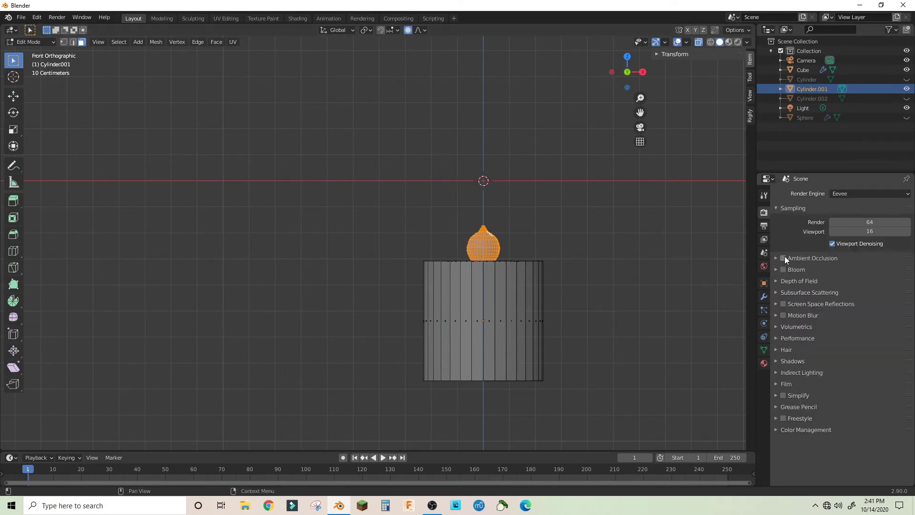
pyautogui.click(782, 304)
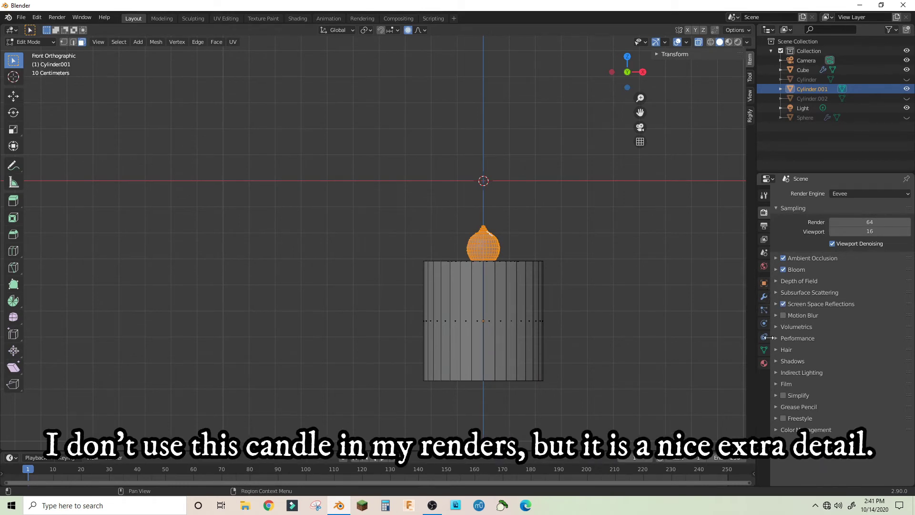
pyautogui.click(764, 364)
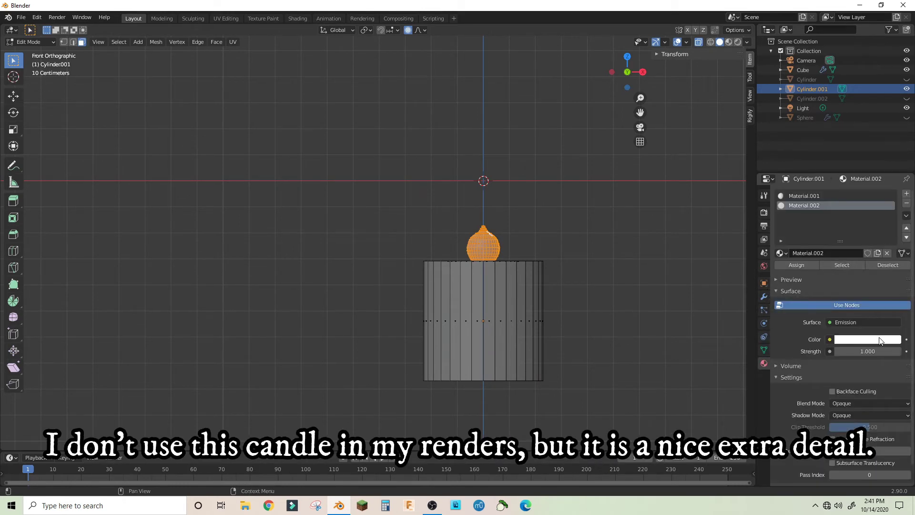
pyautogui.click(865, 340)
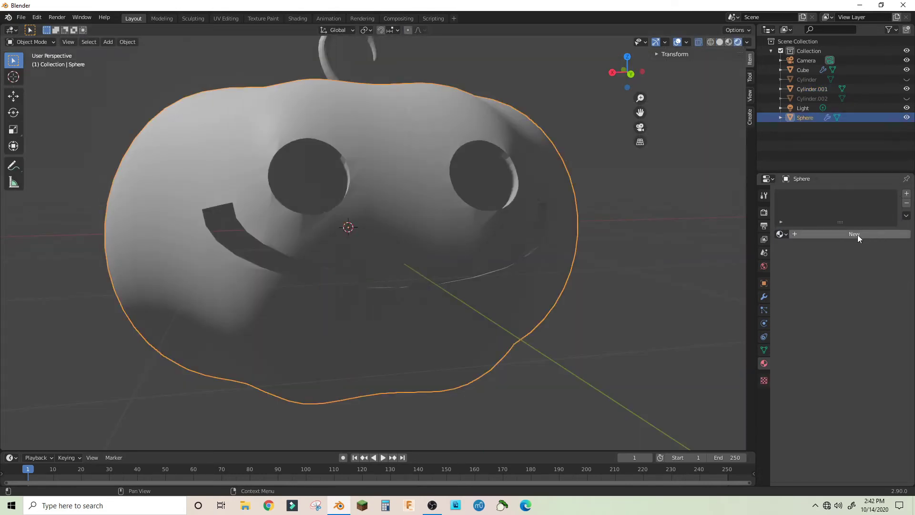
# Give the pumpkin a new material with an orange base color of hue 0.064 and saturation 0.580.
pyautogui.click(856, 235)
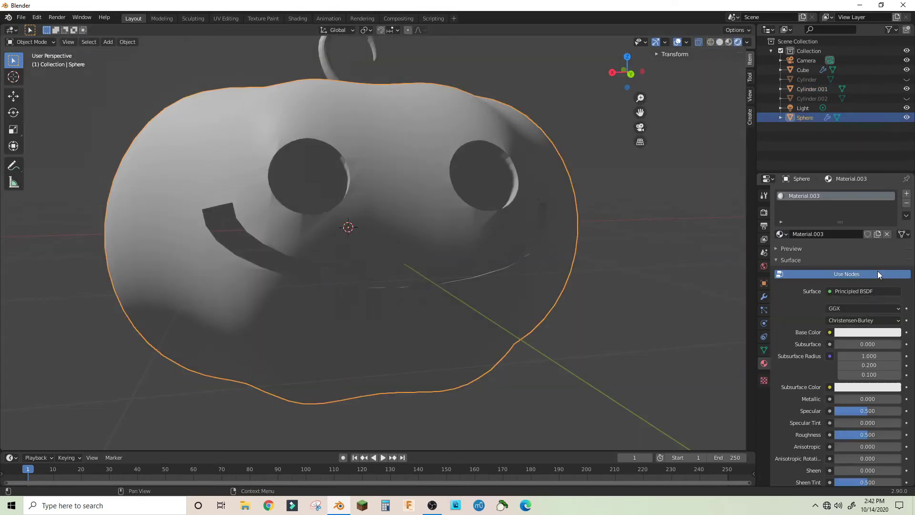
pyautogui.click(861, 332)
pyautogui.moveTo(850, 245); pyautogui.dragTo(844, 249)
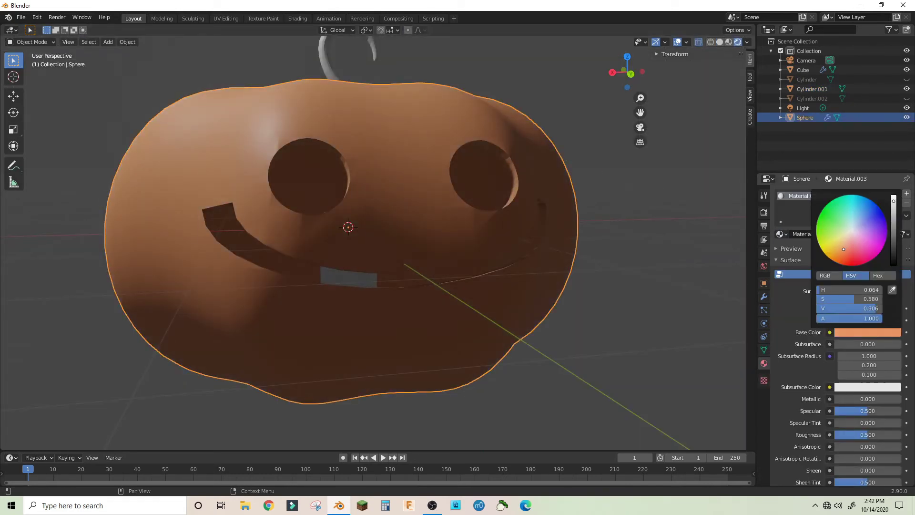
# Give the stem a new material with a green base color of hue 0.211 and saturation 0.825.
pyautogui.scroll(-5, 362, 123)
pyautogui.click(354, 148)
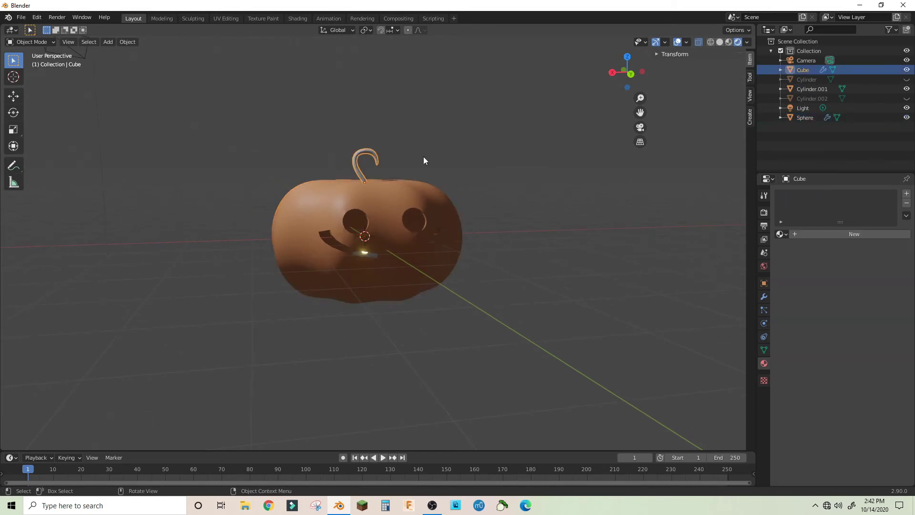
pyautogui.click(811, 234)
pyautogui.click(851, 333)
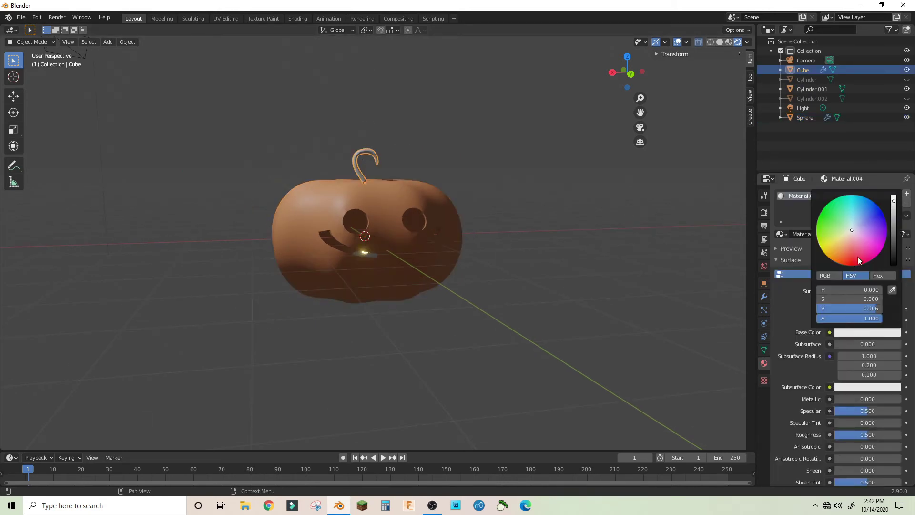
pyautogui.moveTo(857, 256)
pyautogui.mouseDown()
pyautogui.moveTo(836, 227)
pyautogui.moveTo(824, 238)
pyautogui.mouseUp()
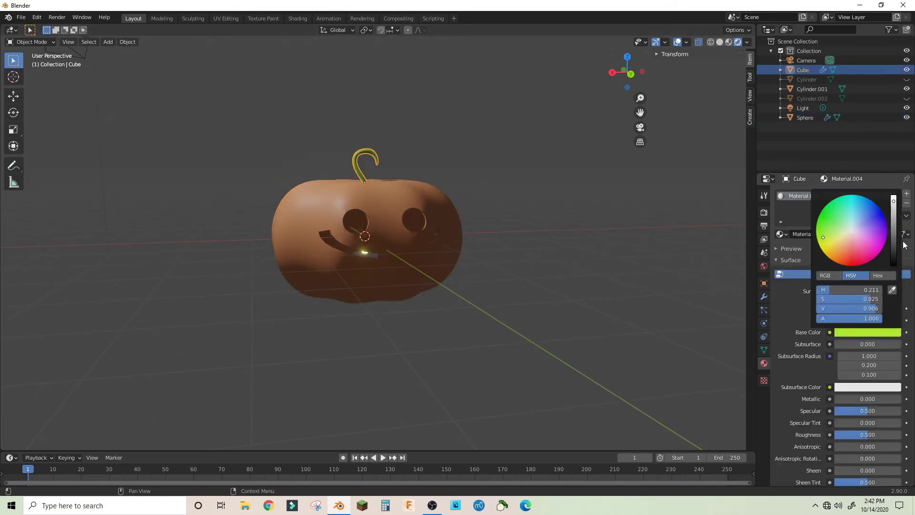
# Add a plane mesh at the world origin and move it down 1 m along the Z axis beneath the pumpkin.
pyautogui.hotkey('shift', 'a')
pyautogui.click(497, 200)
pyautogui.scroll(-3, 462, 168)
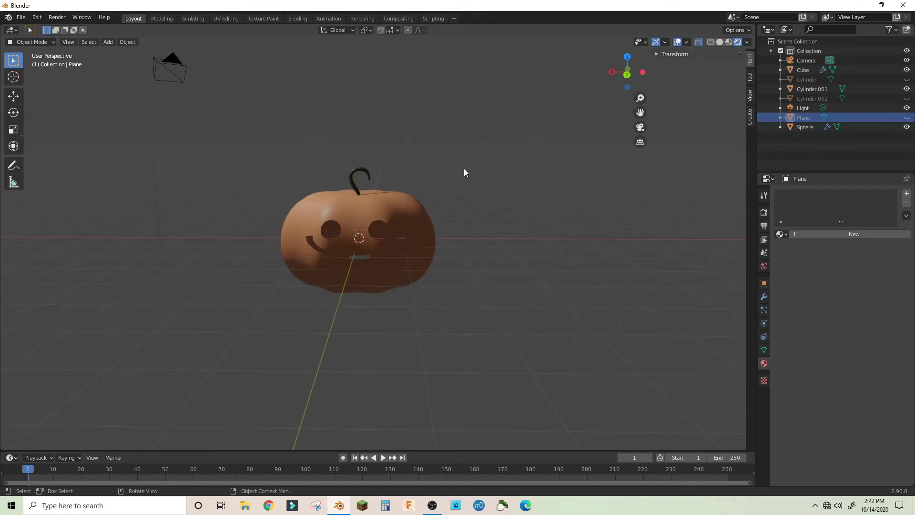
pyautogui.press('z')
pyautogui.press('Escape')
pyautogui.hotkey('ctrl', 'z')
pyautogui.write('g')
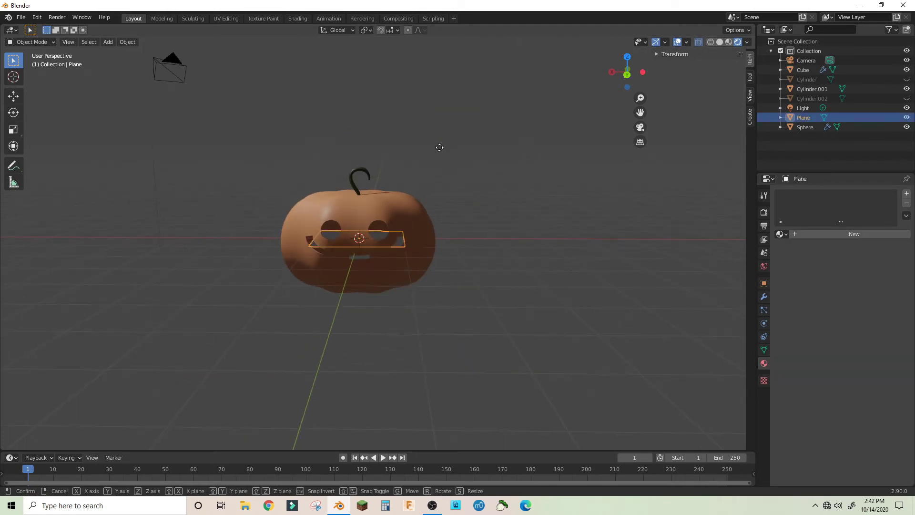
pyautogui.write('z-1')
pyautogui.press('Return')
# Scale the ground plane by 20, and in Edit Mode scale all of its geometry by 0.5.
pyautogui.moveTo(456, 188); pyautogui.dragTo(474, 174, button='middle')
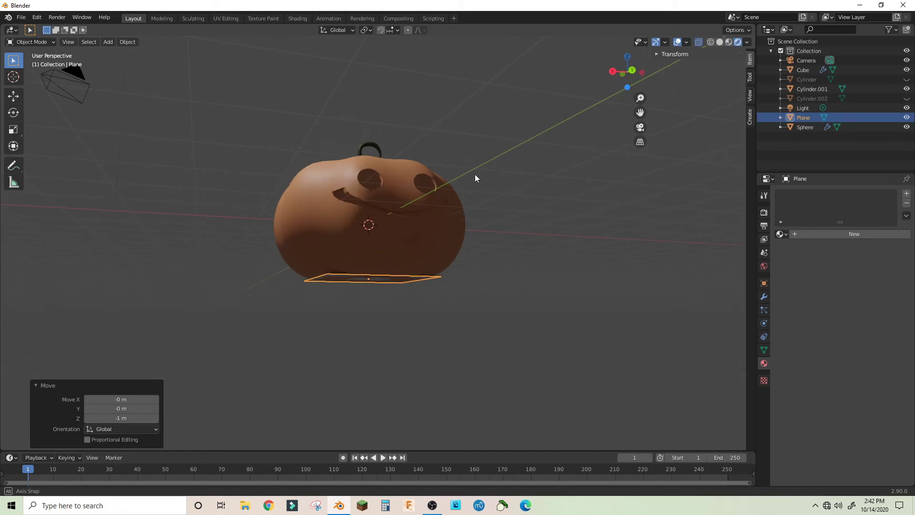
pyautogui.write('s20')
pyautogui.press('Return')
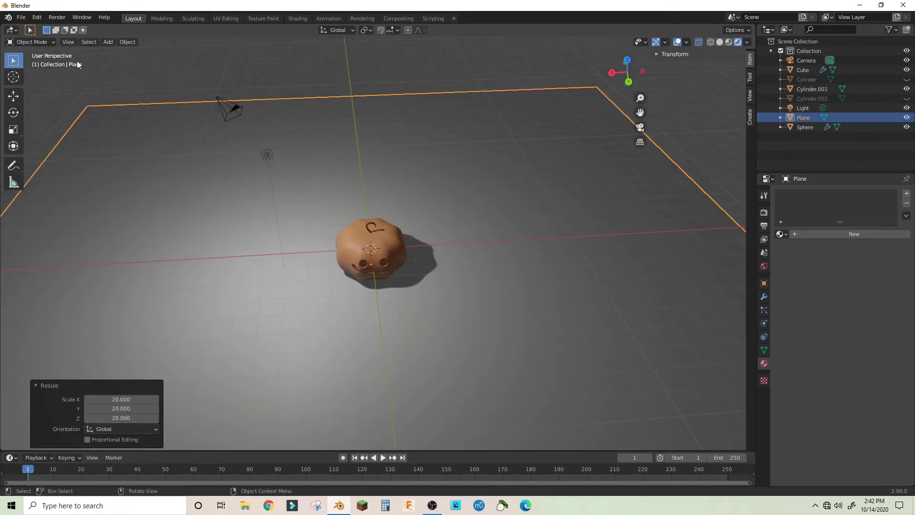
pyautogui.press('Tab')
pyautogui.click(537, 89)
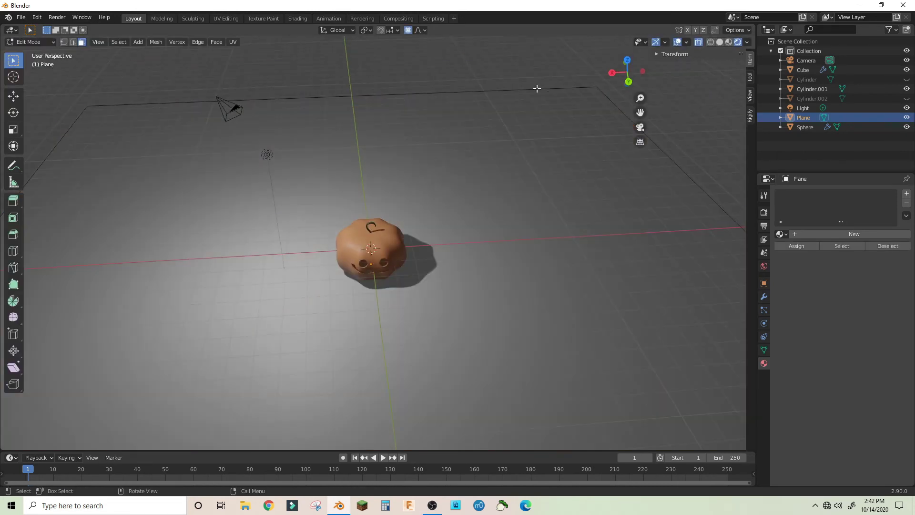
pyautogui.write('as.5')
pyautogui.press('Return')
# Select two adjacent edges of the plane, behind and beside the pumpkin, and extrude them up along Z into backdrop walls.
pyautogui.press('2')
pyautogui.click(527, 149)
pyautogui.keyDown('shift'); pyautogui.click(547, 194); pyautogui.keyUp('shift')
pyautogui.press('e')
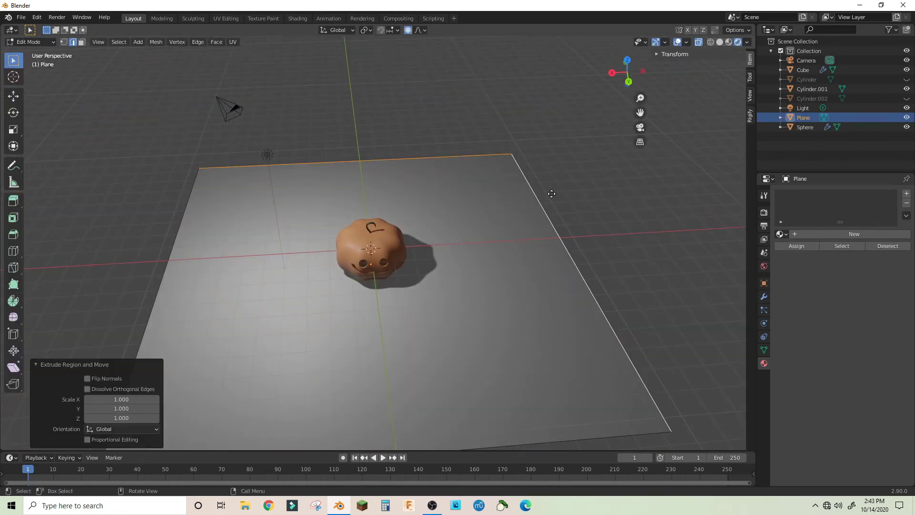
pyautogui.press('e')
pyautogui.press('z')
pyautogui.click(537, 174)
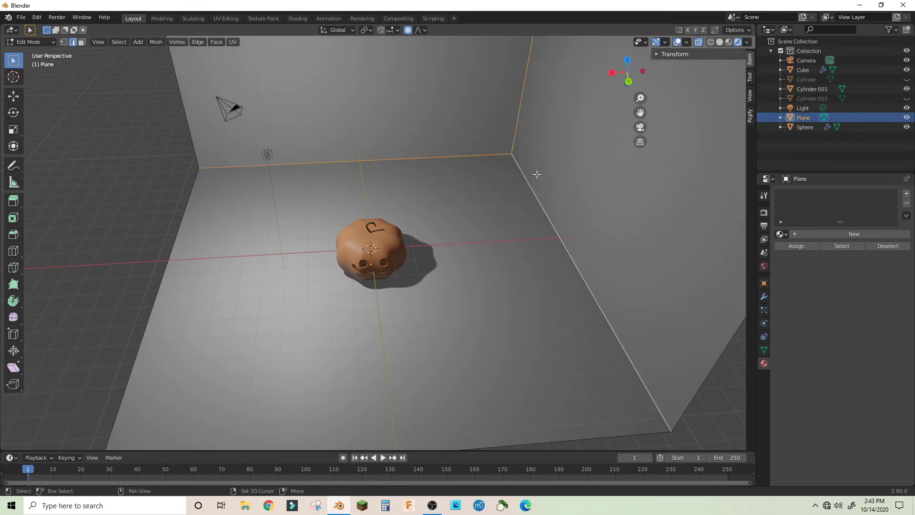
# Bevel the edges where the backdrop's floor and walls meet into smooth curves, and return to Object Mode.
pyautogui.hotkey('ctrl', 'b')
pyautogui.click(75, 104)
pyautogui.press('Tab')
# Delete the default light from the scene.
pyautogui.moveTo(362, 329); pyautogui.dragTo(354, 261, button='middle')
pyautogui.click(273, 130)
pyautogui.press('Delete')
# Set the World background color to black.
pyautogui.click(352, 263)
pyautogui.click(764, 266)
pyautogui.click(867, 257)
pyautogui.moveTo(893, 174); pyautogui.dragTo(892, 191)
# Delete the candle object from inside the pumpkin.
pyautogui.moveTo(501, 267); pyautogui.dragTo(381, 253, button='middle')
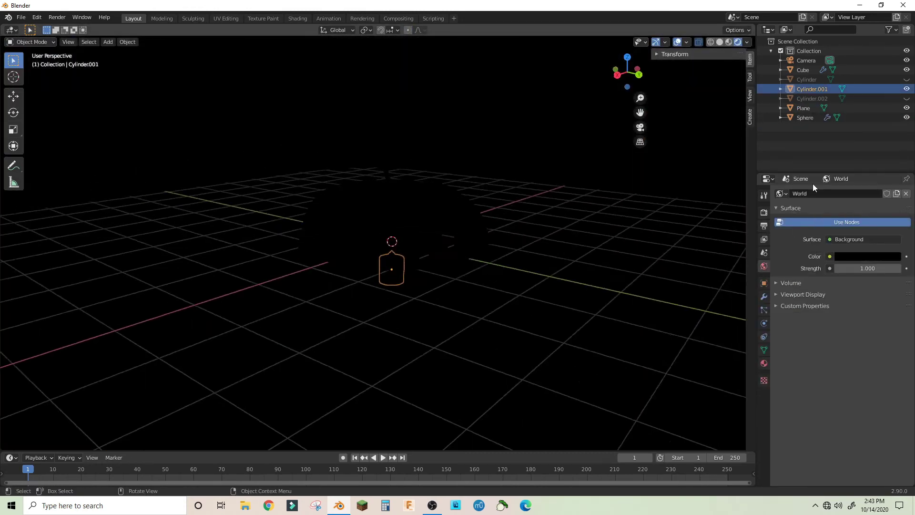
pyautogui.scroll(-3, 527, 245)
pyautogui.moveTo(528, 245); pyautogui.dragTo(478, 250, button='middle')
pyautogui.press('Delete')
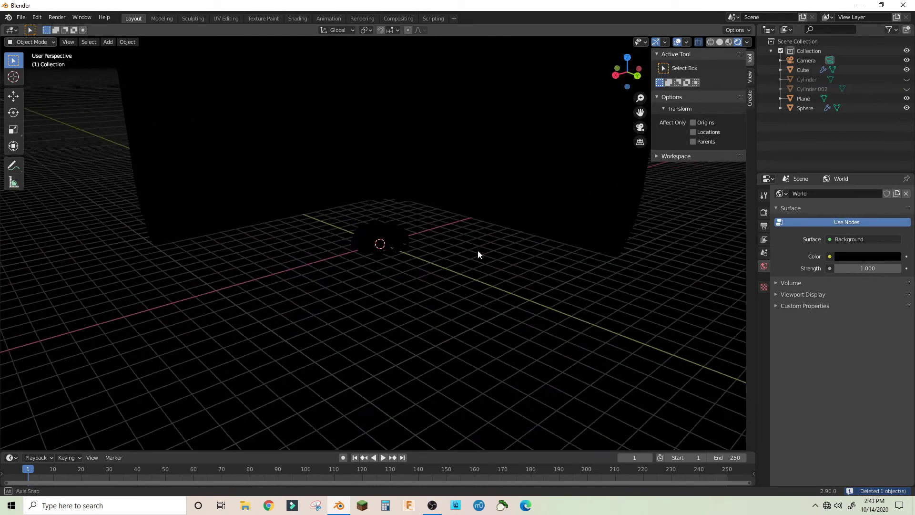
# Restore the deleted candle and hide it in the viewport instead.
pyautogui.hotkey('shift', 'a')
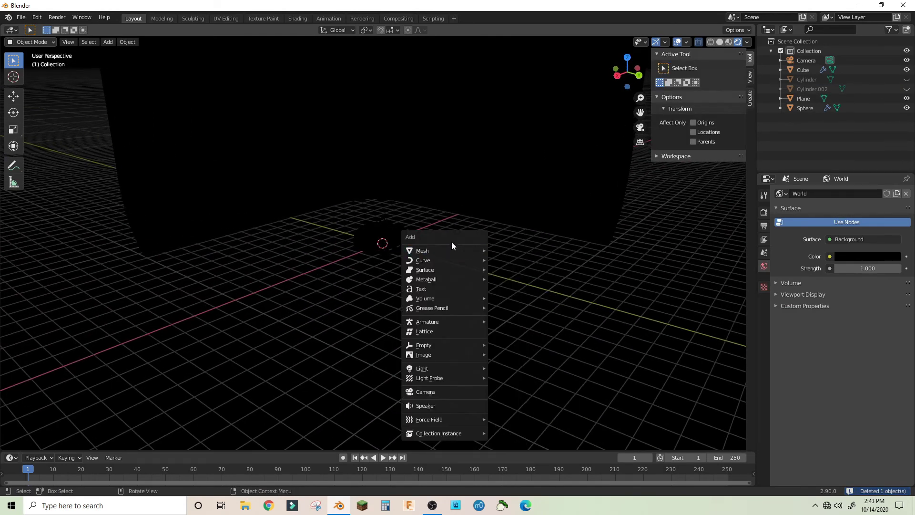
pyautogui.press('Escape')
pyautogui.hotkey('ctrl', 'z')
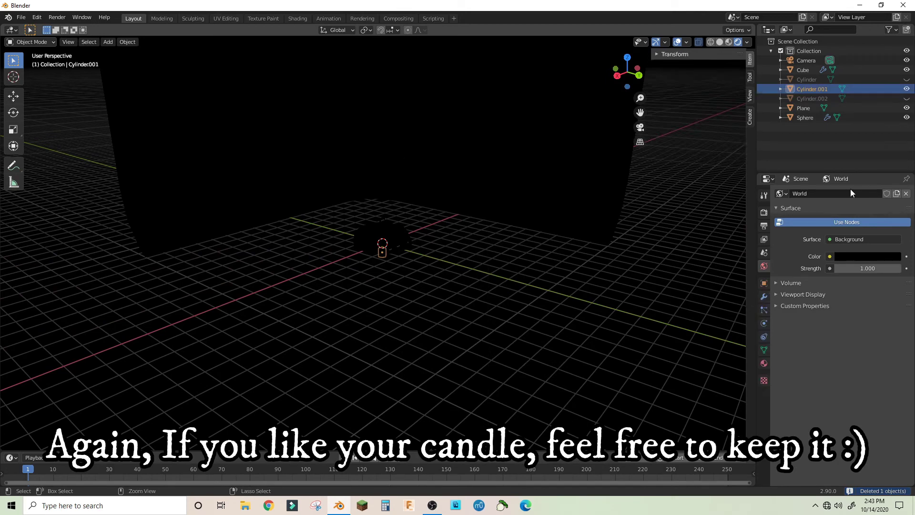
pyautogui.click(907, 89)
# Brighten the World background color from black to gray so the pumpkin and backdrop can be seen.
pyautogui.moveTo(374, 225)
pyautogui.mouseDown(button='middle')
pyautogui.moveTo(389, 208)
pyautogui.moveTo(384, 229)
pyautogui.mouseUp(button='middle')
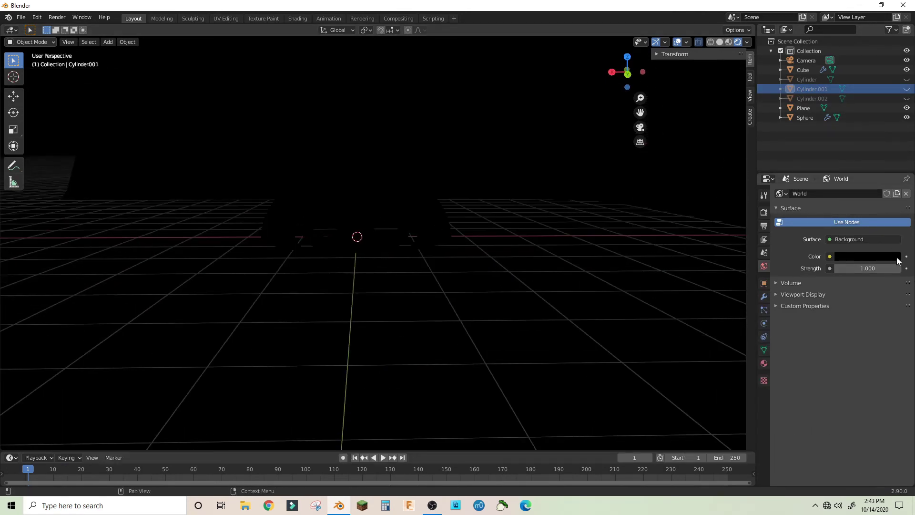
pyautogui.click(888, 258)
pyautogui.moveTo(894, 189); pyautogui.dragTo(894, 154)
pyautogui.scroll(-2, 446, 230)
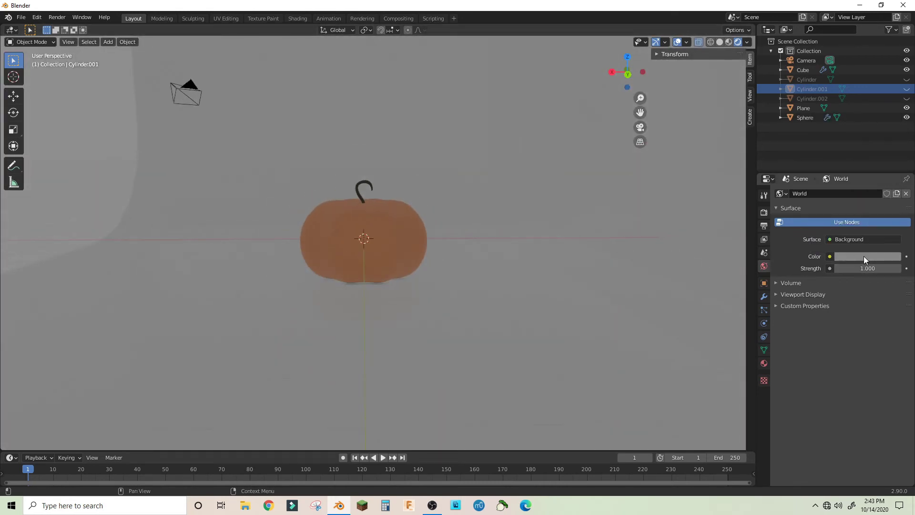
# Give the backdrop plane a new material with a black base color.
pyautogui.click(662, 219)
pyautogui.click(764, 363)
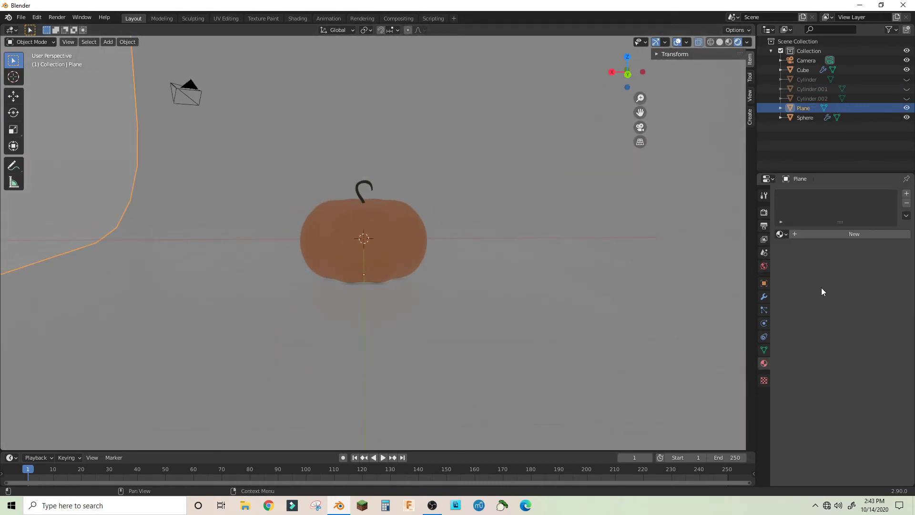
pyautogui.click(857, 234)
pyautogui.click(864, 332)
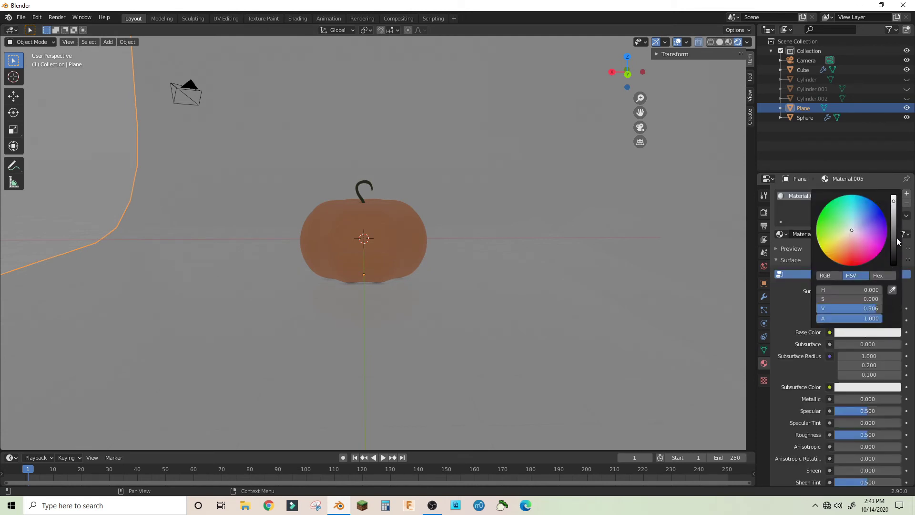
pyautogui.moveTo(897, 237); pyautogui.dragTo(840, 361)
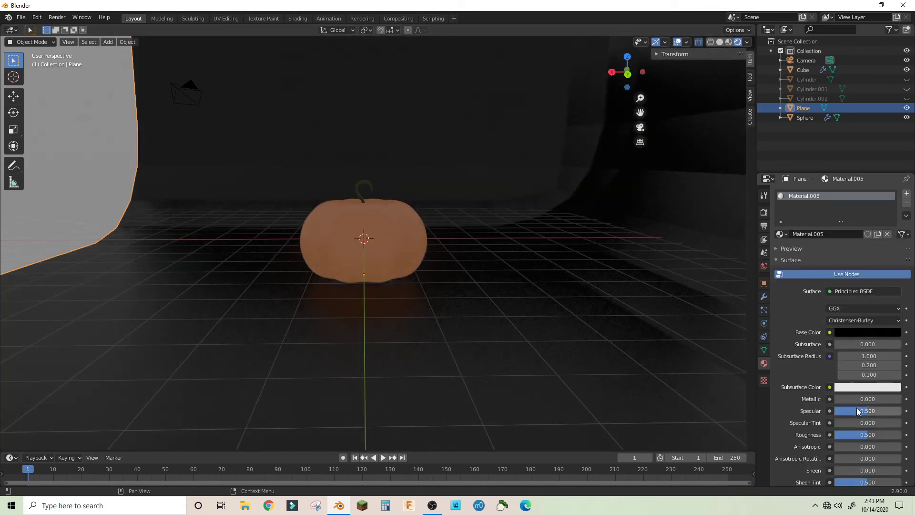
# Lower the backdrop material's specular value to about 0.206.
pyautogui.moveTo(868, 411); pyautogui.dragTo(834, 411)
pyautogui.moveTo(534, 275); pyautogui.dragTo(560, 278, button='middle')
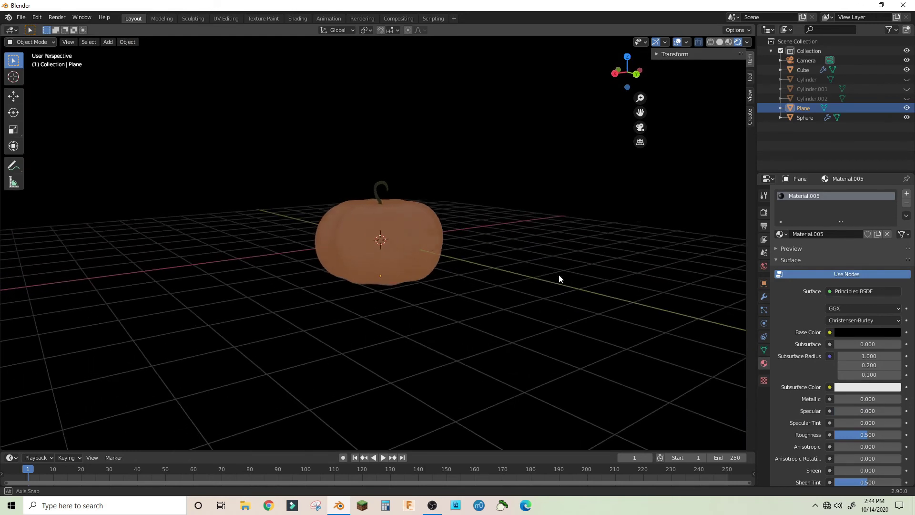
pyautogui.moveTo(836, 411); pyautogui.dragTo(849, 411)
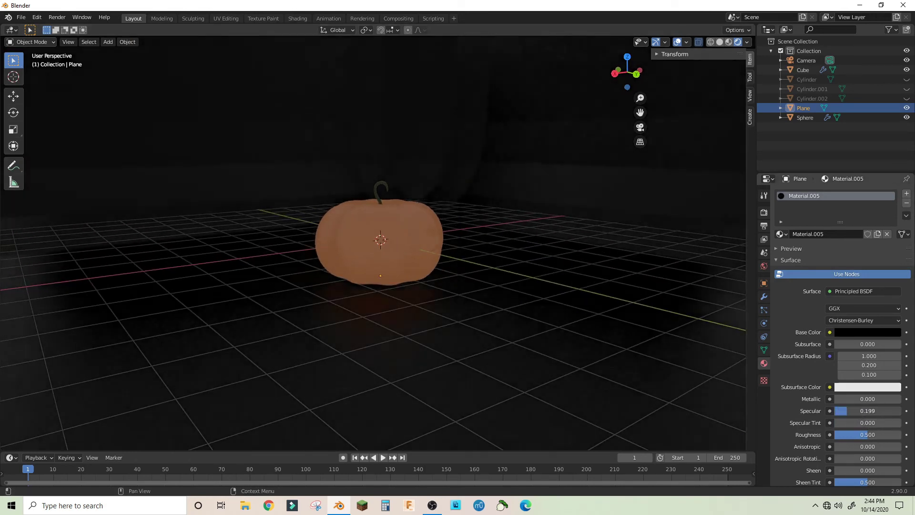
pyautogui.rightClick(567, 188)
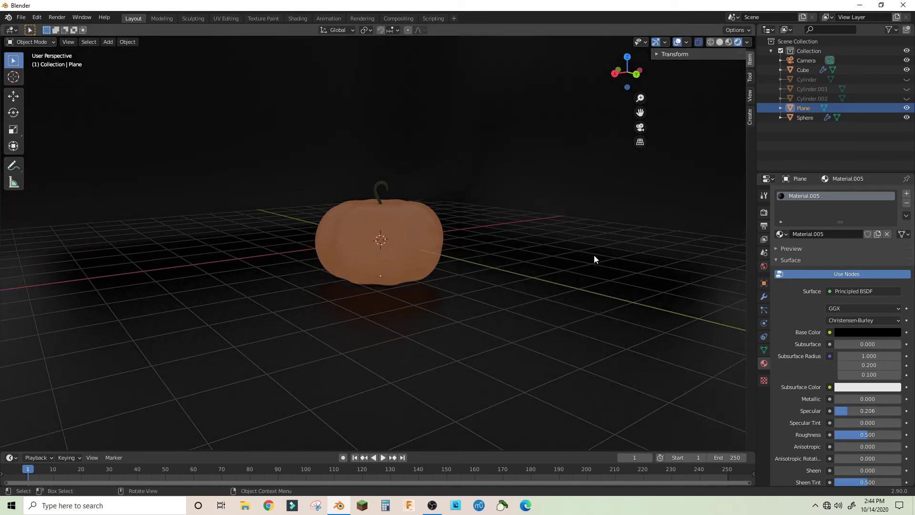
# Search the add-ons in the preferences for "ligh" and enable Lighting: Tri-lighting.
pyautogui.hotkey('shift', 'a')
pyautogui.click(408, 240)
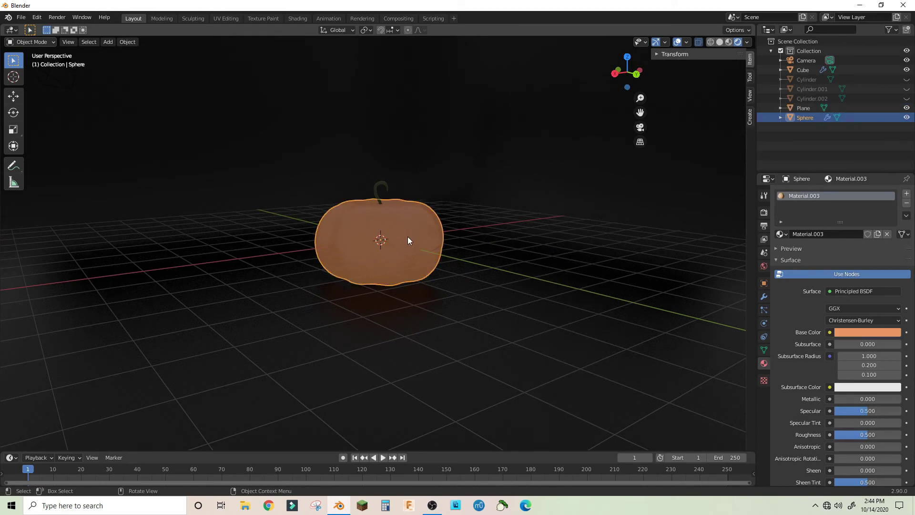
pyautogui.click(21, 18)
pyautogui.moveTo(37, 17)
pyautogui.click(64, 153)
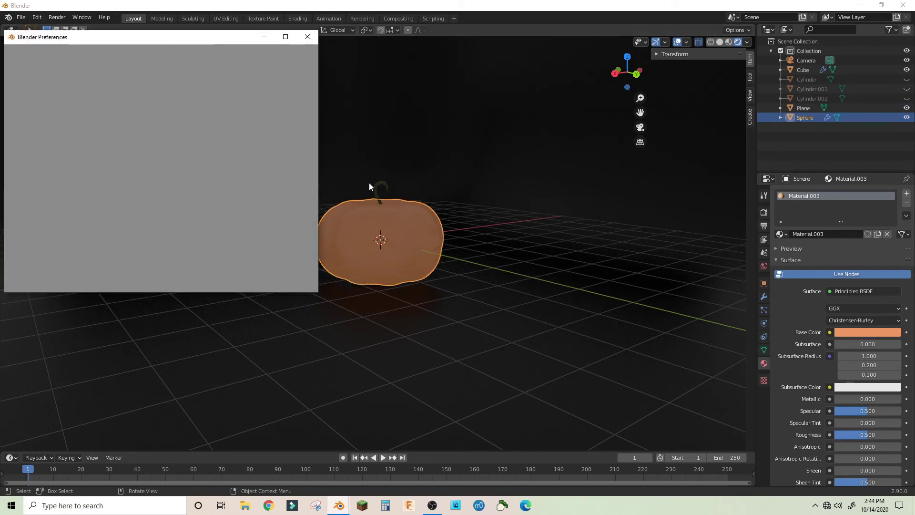
pyautogui.click(278, 66)
pyautogui.write('ligh')
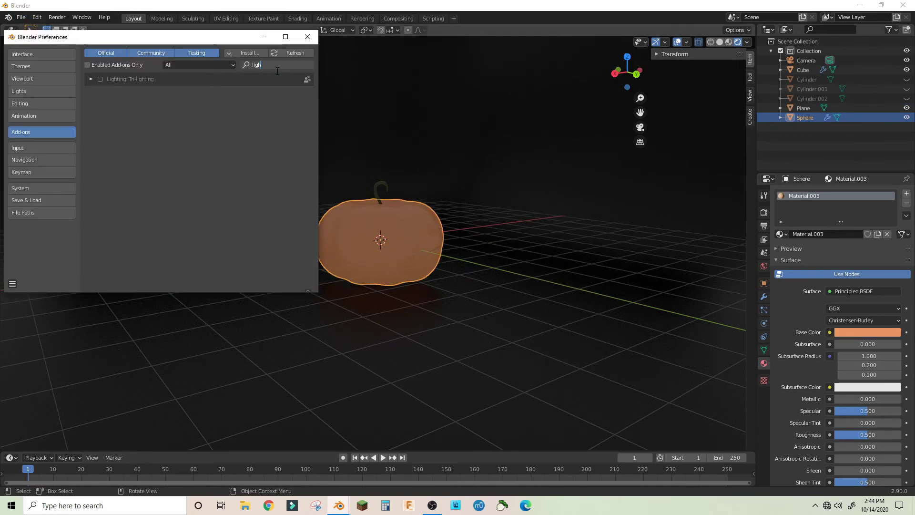
pyautogui.click(101, 78)
pyautogui.click(100, 78)
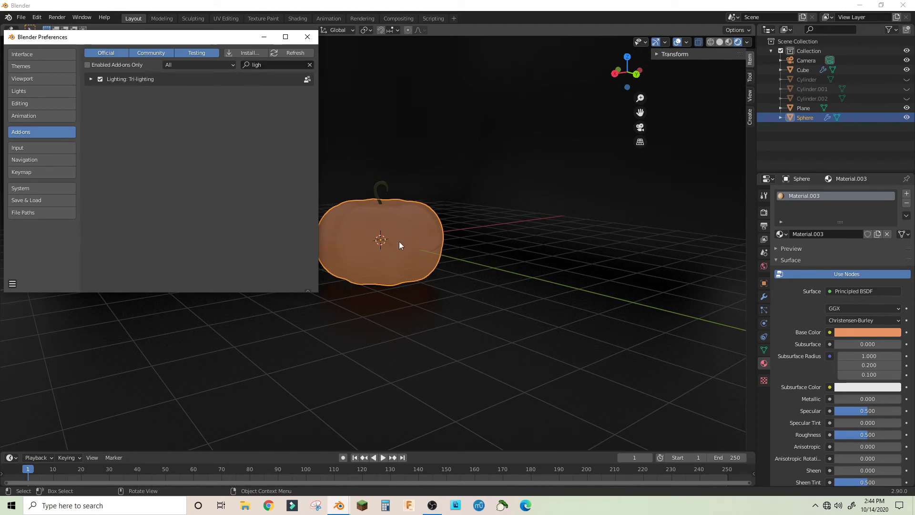
# Add the 3 Point Lights setup to the scene with the pumpkin selected.
pyautogui.click(411, 233)
pyautogui.click(413, 234)
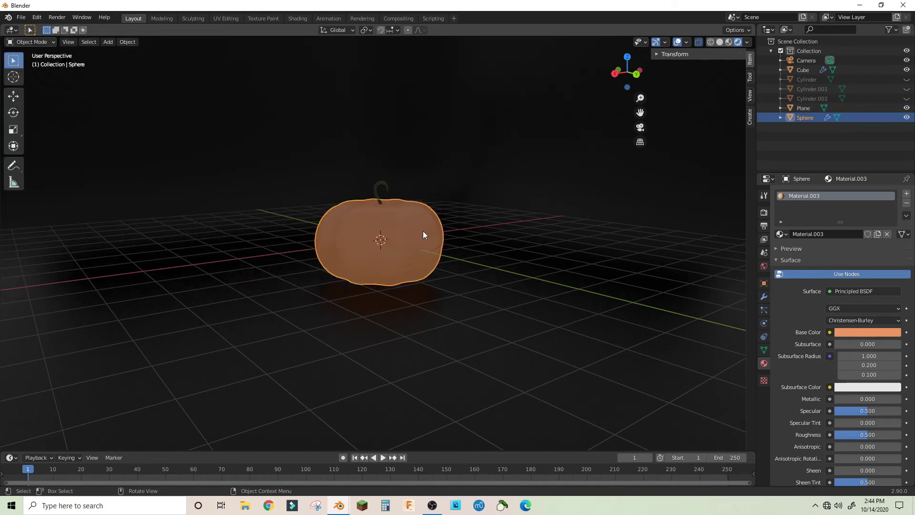
pyautogui.hotkey('shift', 'a')
pyautogui.moveTo(382, 350)
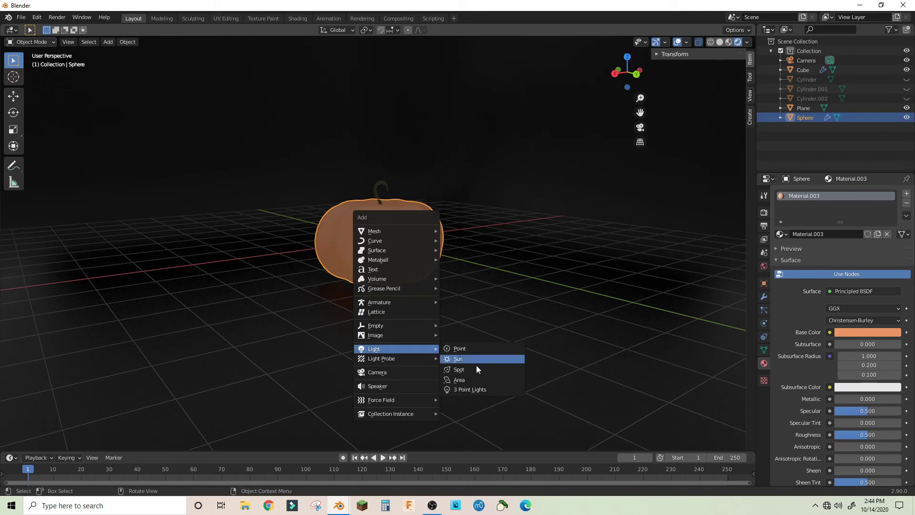
pyautogui.click(472, 389)
pyautogui.scroll(-5, 530, 279)
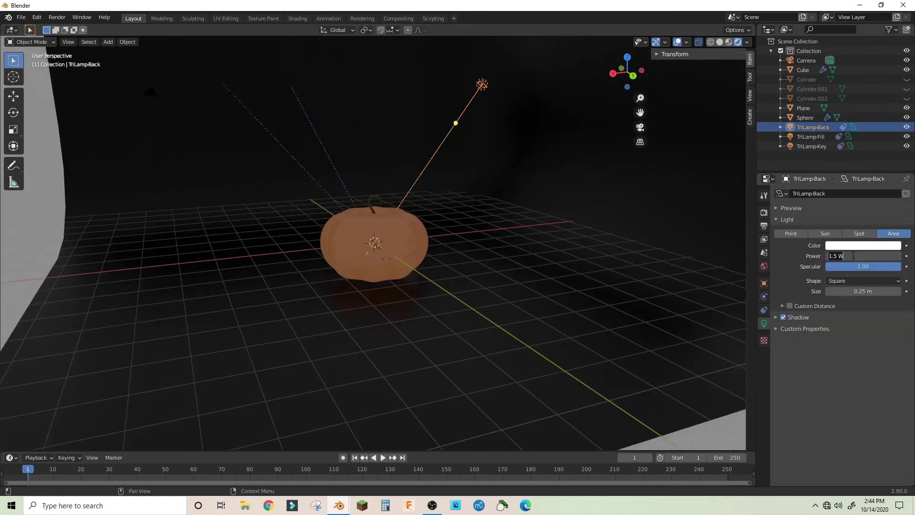
# Set the power of the TriLamp-Back and TriLamp-Fill lights to 150 W each.
pyautogui.click(835, 256)
pyautogui.press('Return')
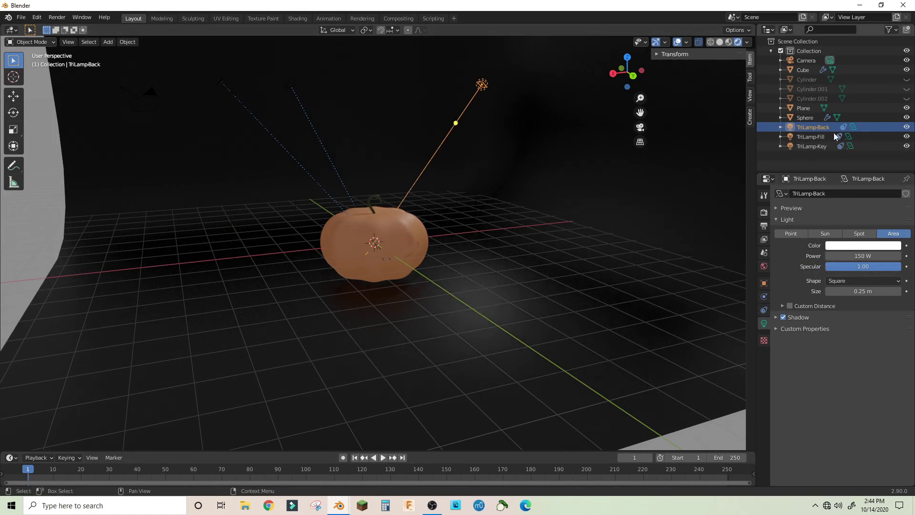
pyautogui.click(827, 136)
pyautogui.click(863, 256)
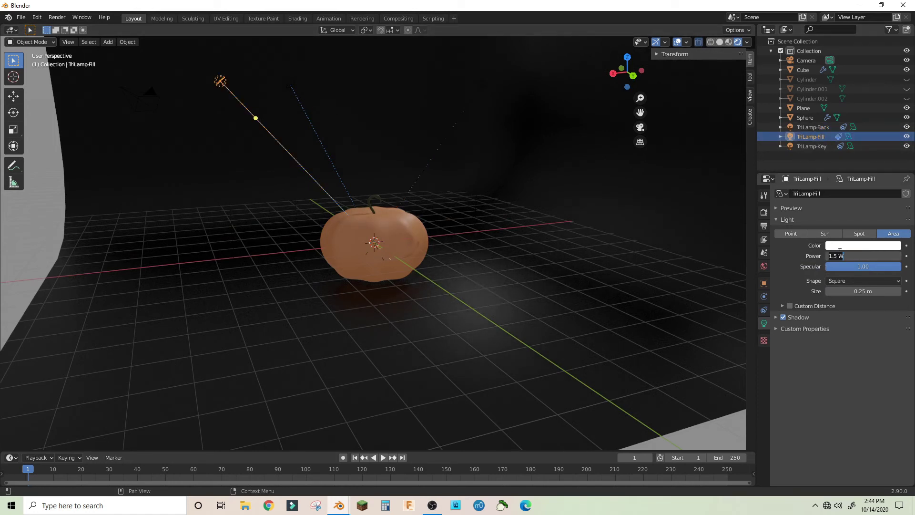
pyautogui.write('150')
pyautogui.press('Return')
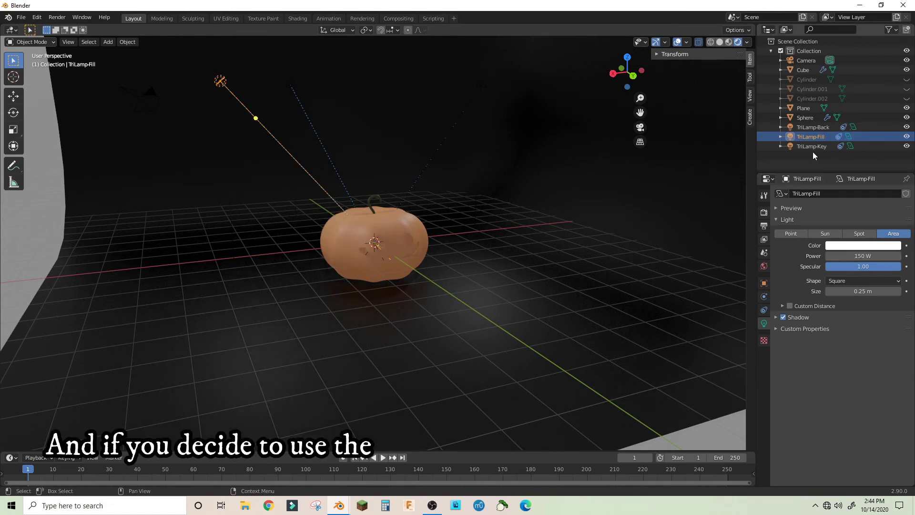
# Set the power of the TriLamp-Key light to 300 W.
pyautogui.click(812, 146)
pyautogui.click(858, 257)
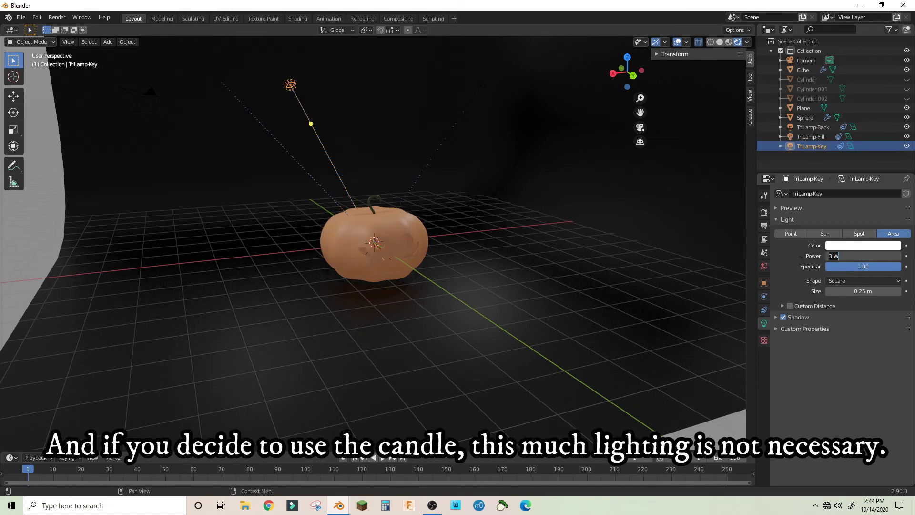
pyautogui.write('300')
pyautogui.press('Return')
pyautogui.moveTo(420, 261); pyautogui.dragTo(401, 302, button='middle')
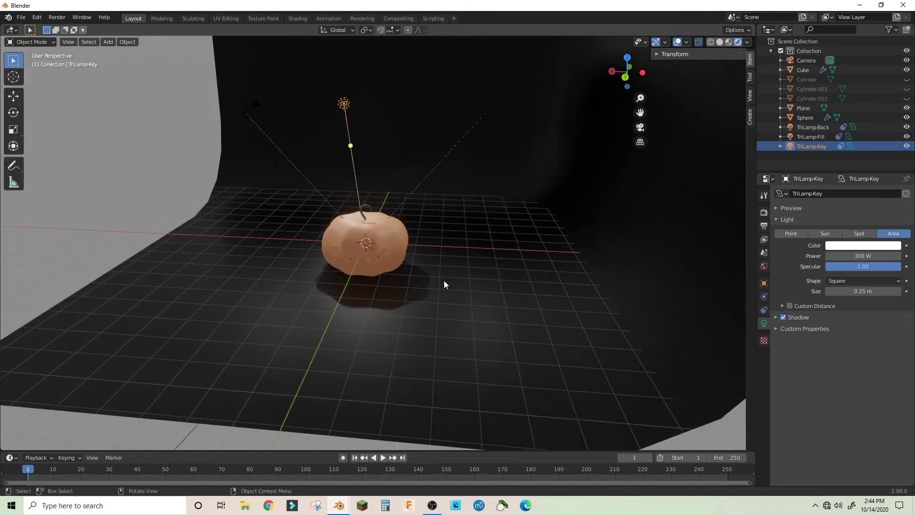
# Raise the backdrop material's roughness to 1.000.
pyautogui.click(686, 281)
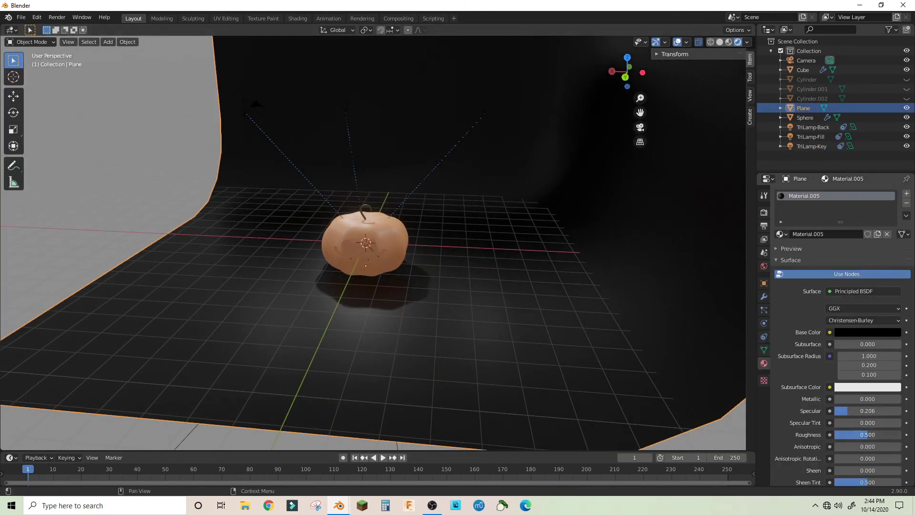
pyautogui.moveTo(868, 435); pyautogui.dragTo(896, 435)
# Change the color of the TriLamp-Back light to pink.
pyautogui.moveTo(599, 379); pyautogui.dragTo(475, 141, button='middle')
pyautogui.click(454, 96)
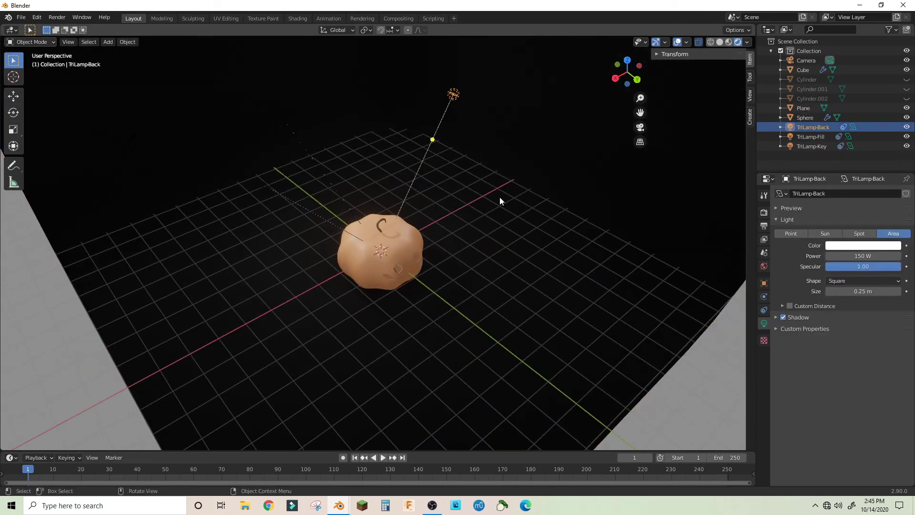
pyautogui.click(868, 245)
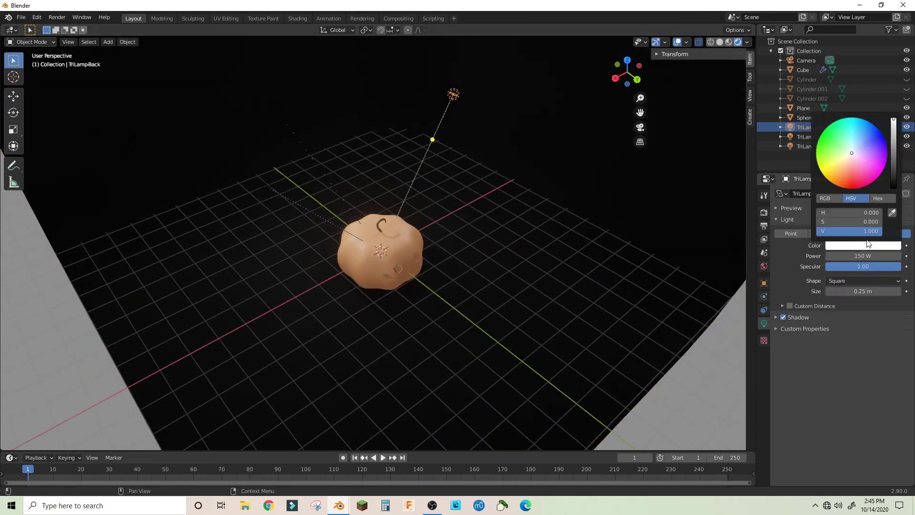
pyautogui.click(868, 167)
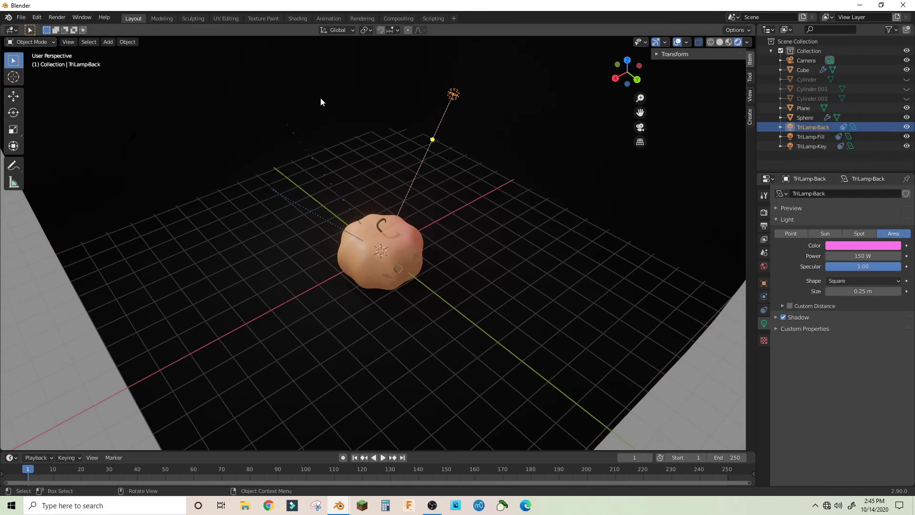
# Change the color of the TriLamp-Fill light to bright blue.
pyautogui.click(276, 109)
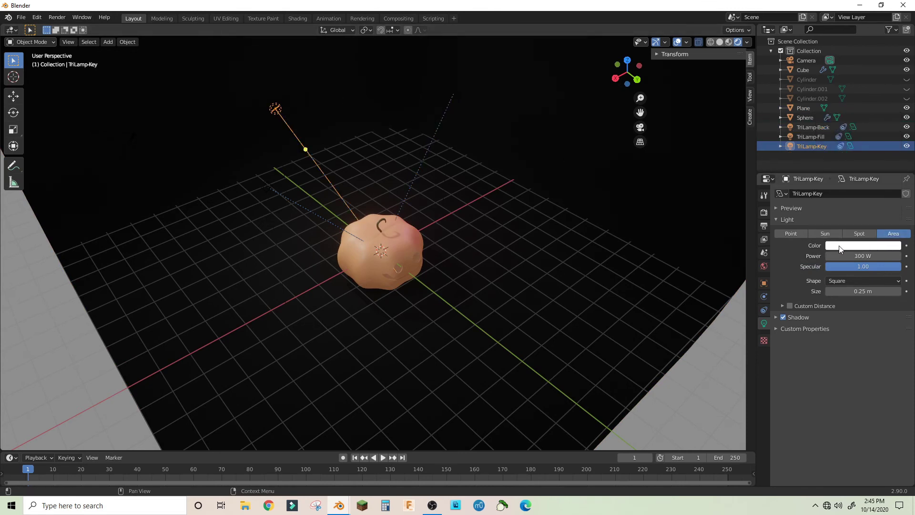
pyautogui.click(264, 184)
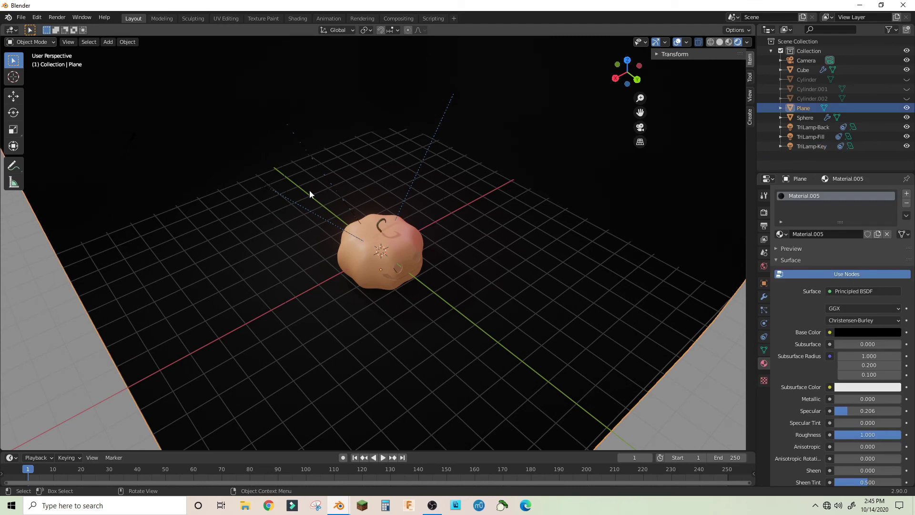
pyautogui.click(860, 245)
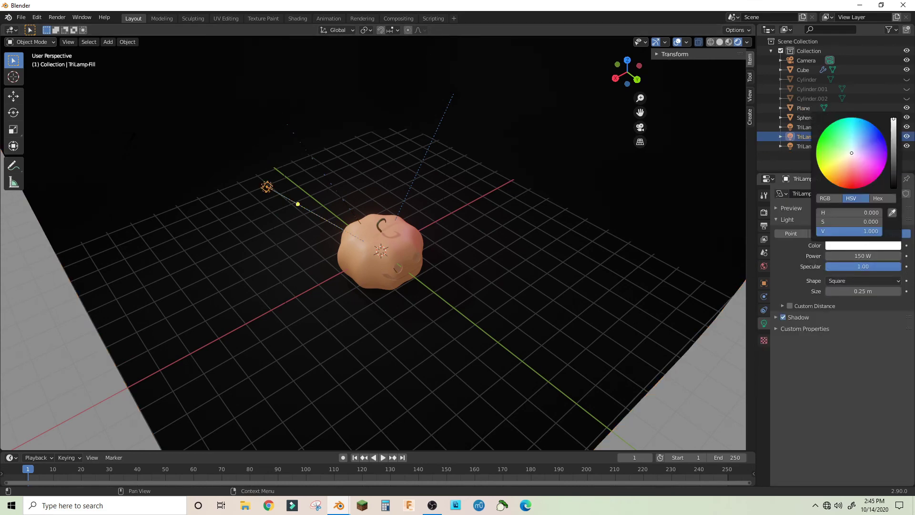
pyautogui.moveTo(852, 152); pyautogui.dragTo(865, 125)
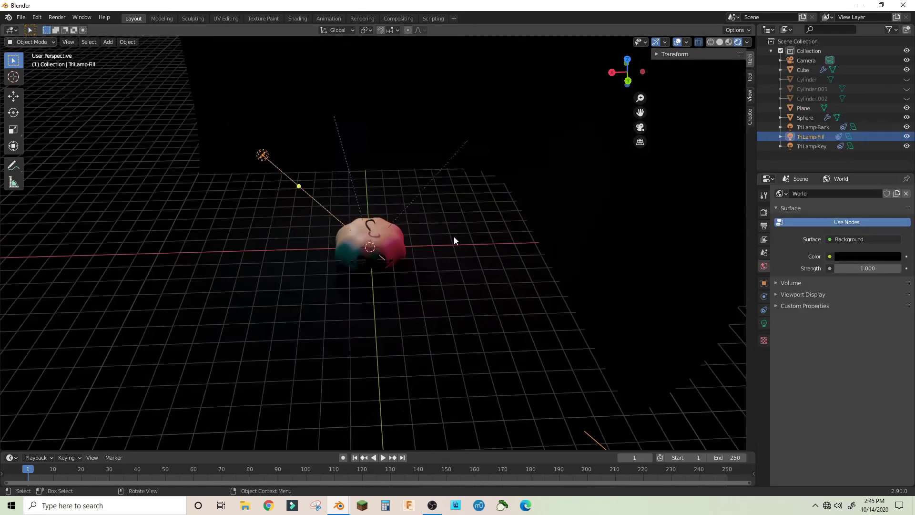
# Scale up all three area lights in place, each about its own origin.
pyautogui.keyDown('shift'); pyautogui.click(408, 185); pyautogui.keyUp('shift')
pyautogui.press('s')
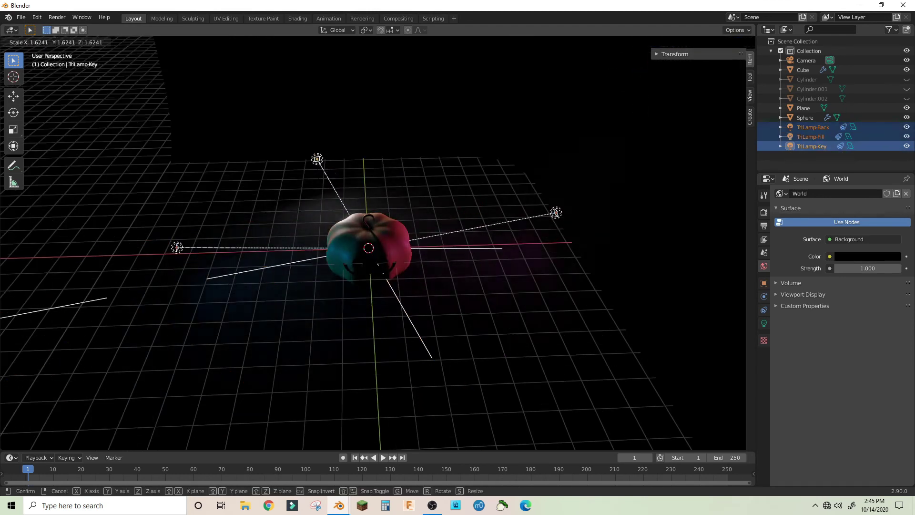
pyautogui.rightClick(533, 119)
pyautogui.press('.')
pyautogui.click(533, 173)
pyautogui.press('s')
pyautogui.click(513, 218)
# Select the back, key and fill area lights together, leaving the backdrop plane out of the selection.
pyautogui.click(475, 205)
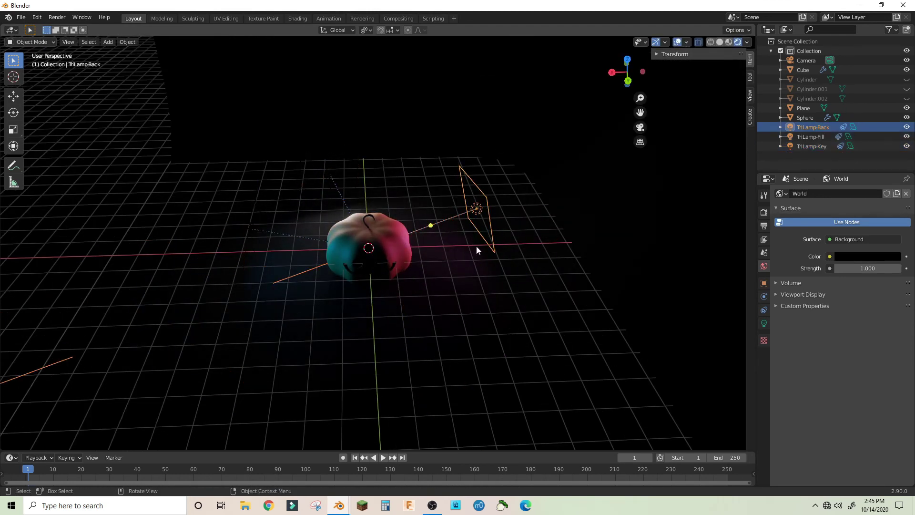
pyautogui.click(331, 164)
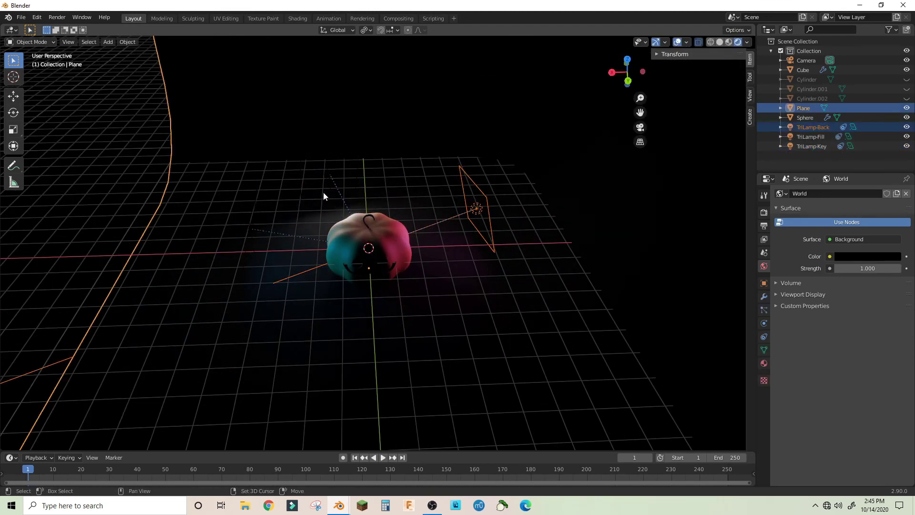
pyautogui.click(324, 194)
pyautogui.keyDown('shift'); pyautogui.click(476, 208); pyautogui.keyUp('shift')
pyautogui.keyDown('shift'); pyautogui.click(248, 227); pyautogui.keyUp('shift')
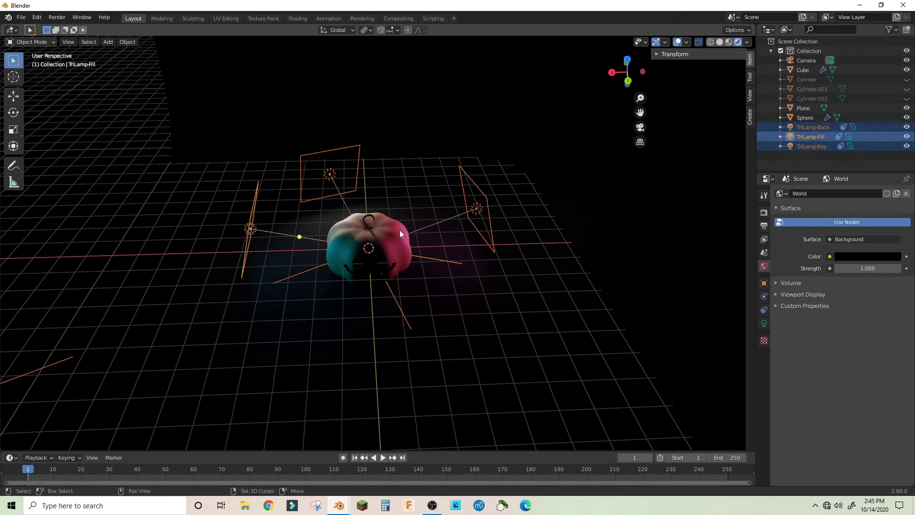
# Try to rotate the three area lights about the Z axis, each around its own origin.
pyautogui.press('r')
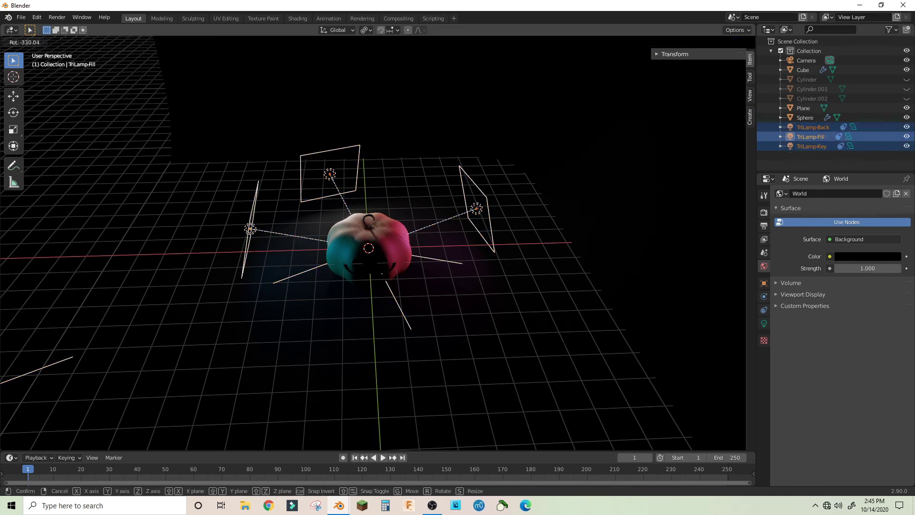
pyautogui.press('z')
pyautogui.click(609, 439)
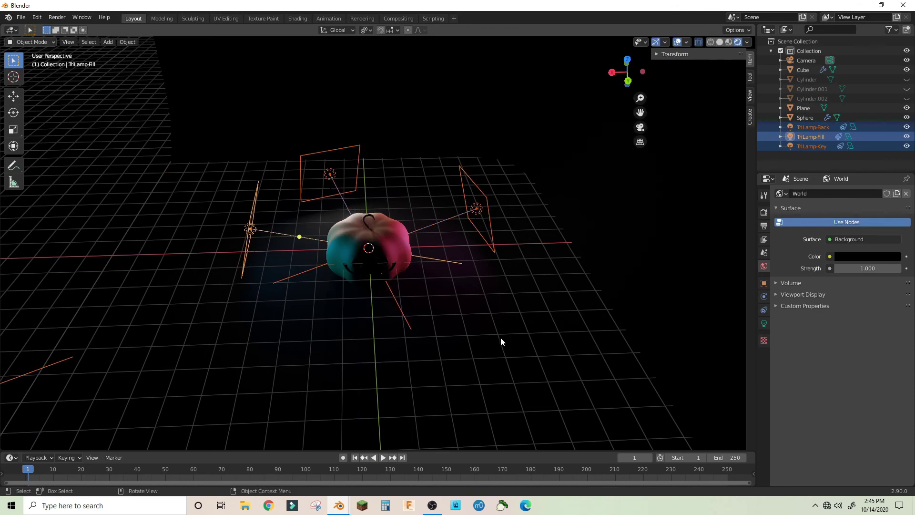
# Switch the pivot point from individual origins to a shared one and rotate the three lights 153° about the global Z axis.
pyautogui.press('.')
pyautogui.click(475, 269)
pyautogui.press('r')
pyautogui.press('z')
pyautogui.press('Return')
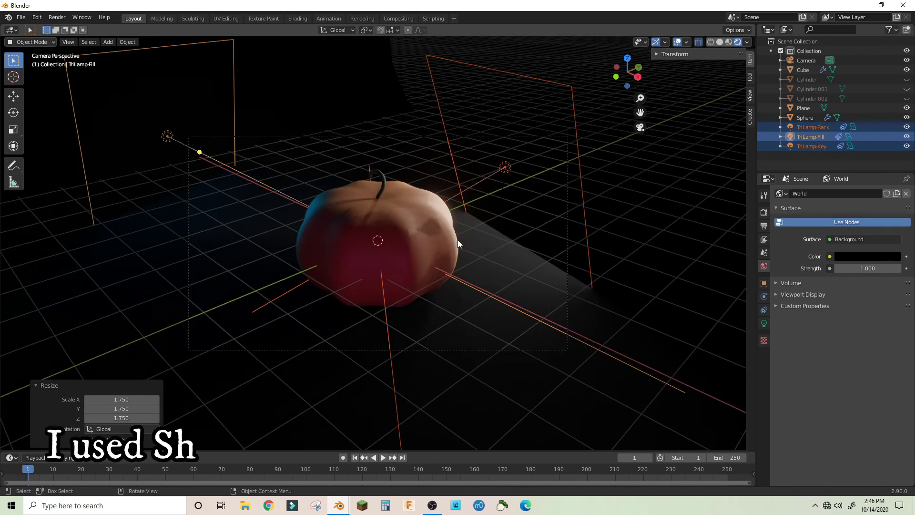
# Select the camera and reposition it in fly mode to frame the whole pumpkin with its carved face at a three-quarter angle.
pyautogui.click(470, 138)
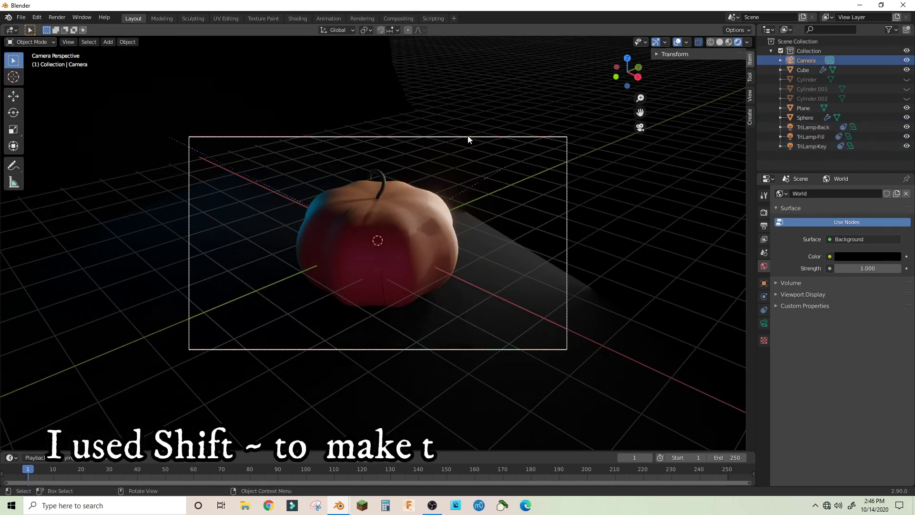
pyautogui.hotkey('shift', '`')
pyautogui.press('w')
pyautogui.press('d')
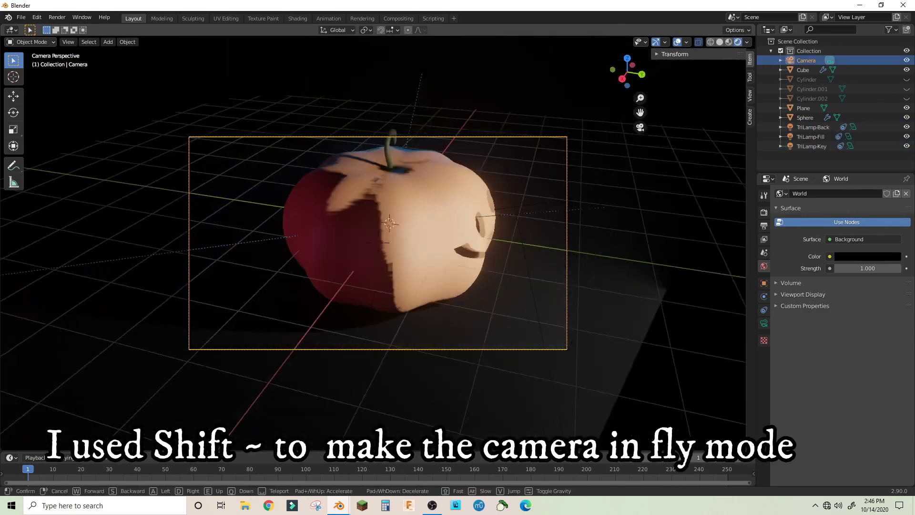
pyautogui.press('s')
pyautogui.press('w')
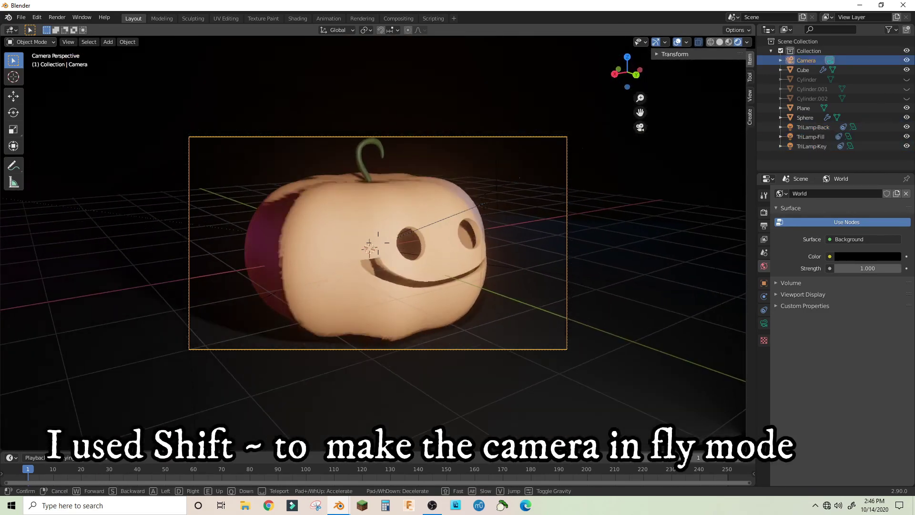
pyautogui.click(430, 302)
pyautogui.scroll(3, 513, 251)
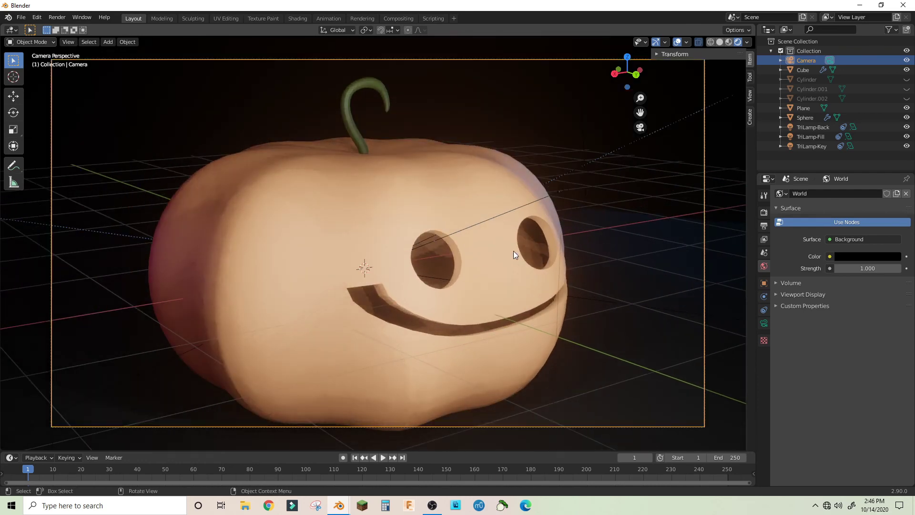
# Disable the hidden Cylinder, Cylinder.001 and Cylinder.002 objects in renders.
pyautogui.click(57, 17)
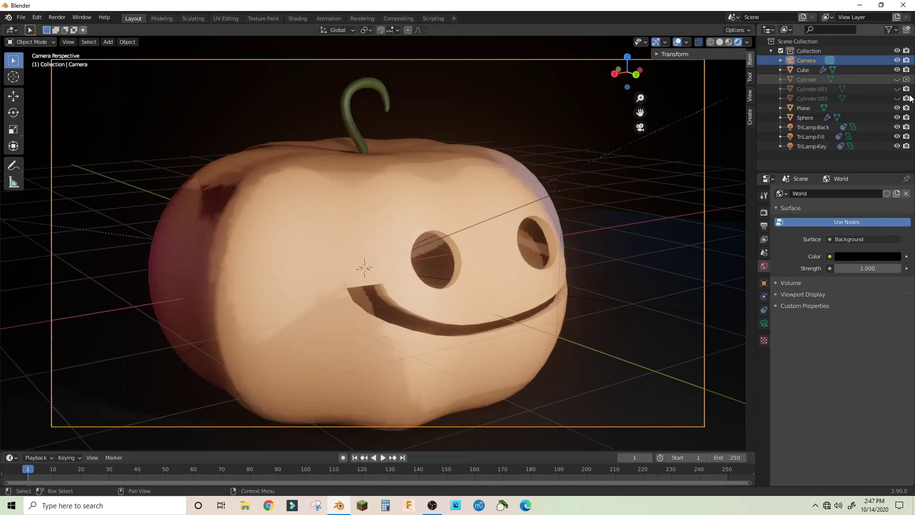
pyautogui.moveTo(906, 79); pyautogui.dragTo(906, 98)
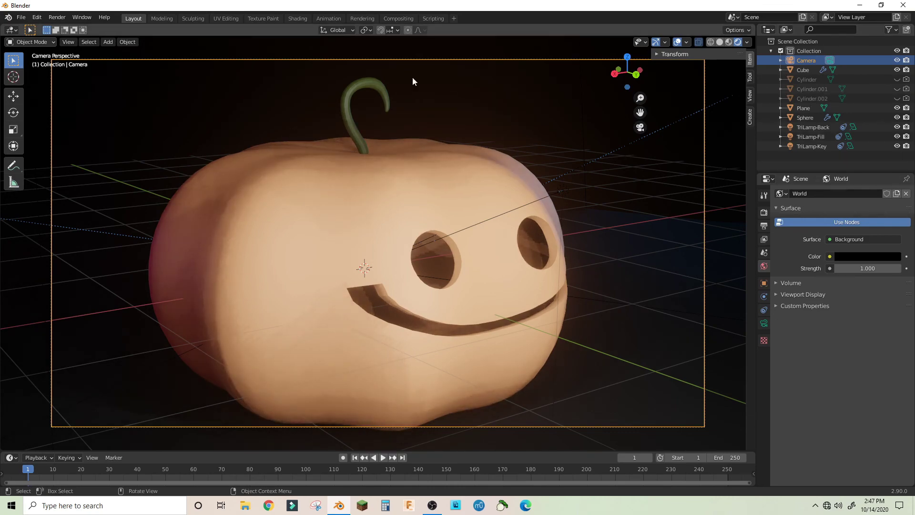
# Render the still image from the camera and inspect the pumpkin's carved eyes and mouth in the result.
pyautogui.click(57, 18)
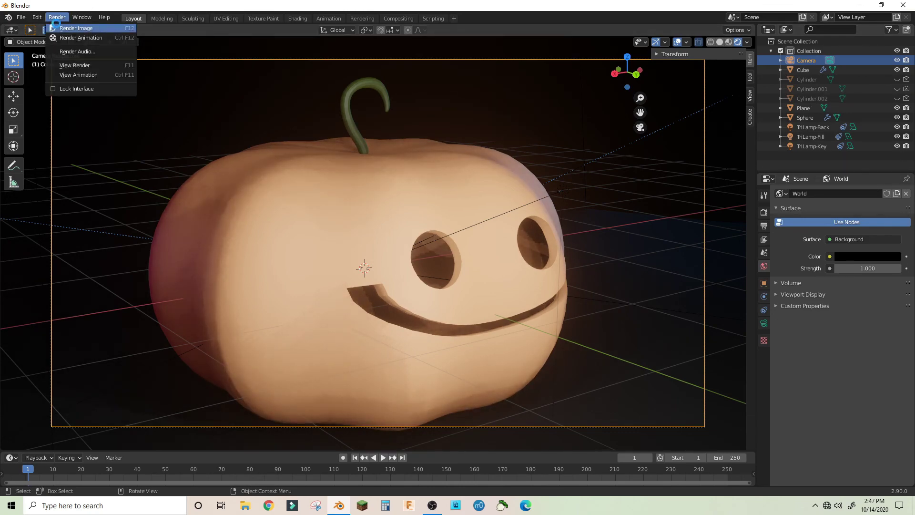
pyautogui.click(67, 27)
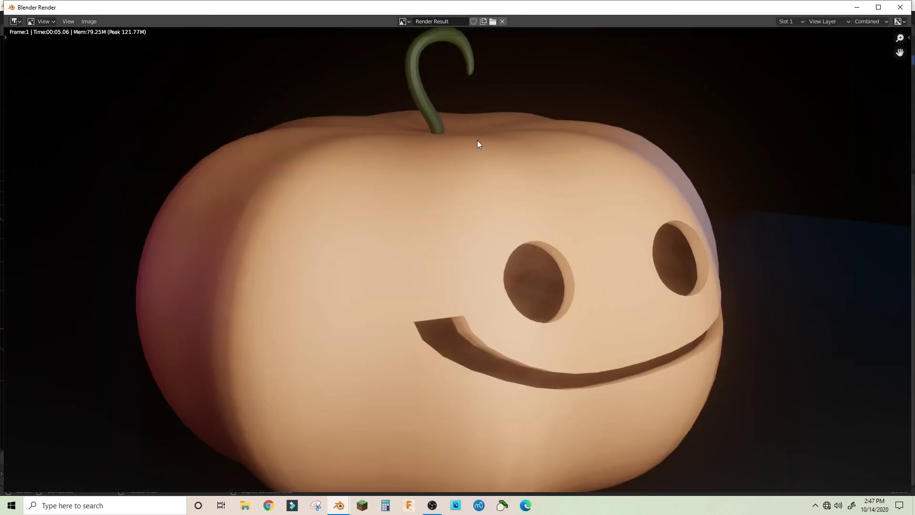
pyautogui.scroll(-4, 495, 150)
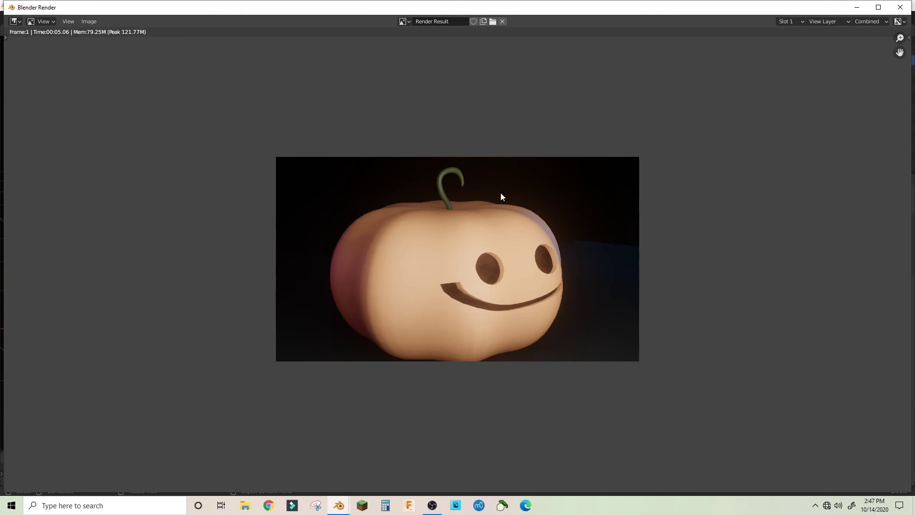
pyautogui.scroll(3, 496, 237)
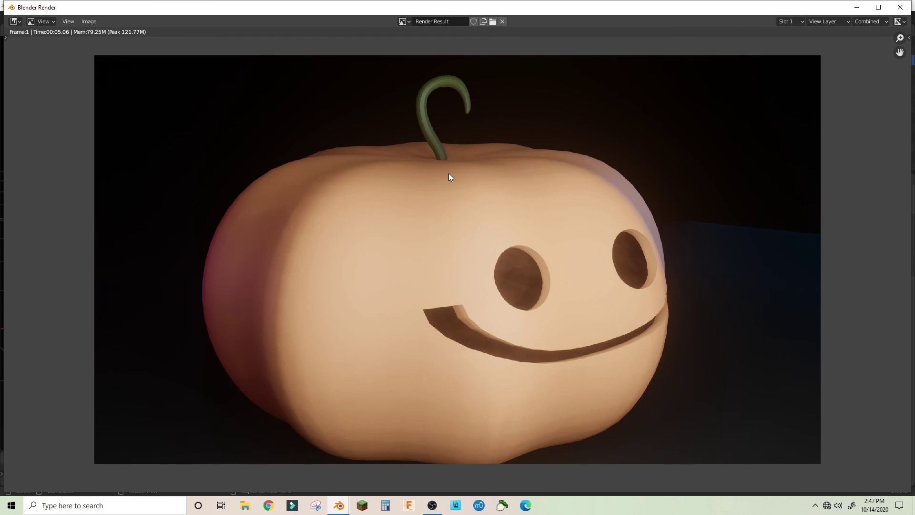
pyautogui.scroll(2, 566, 296)
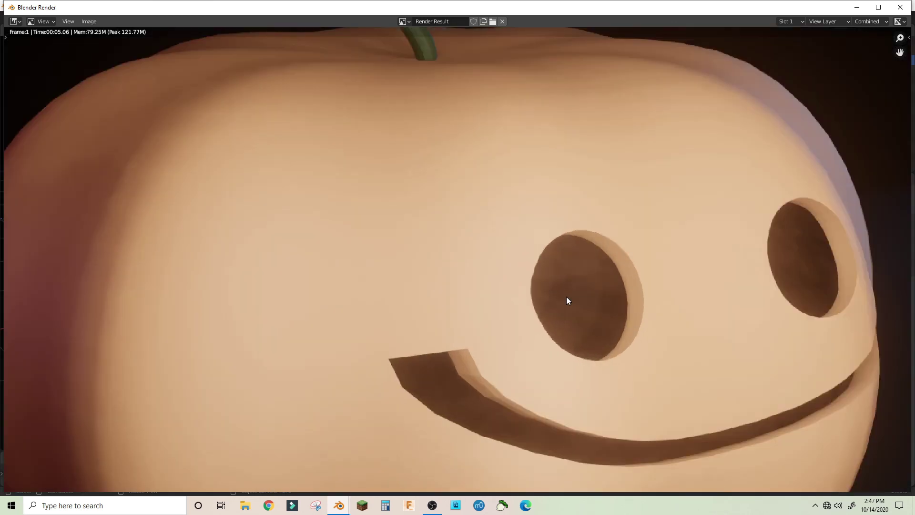
pyautogui.scroll(-4, 567, 297)
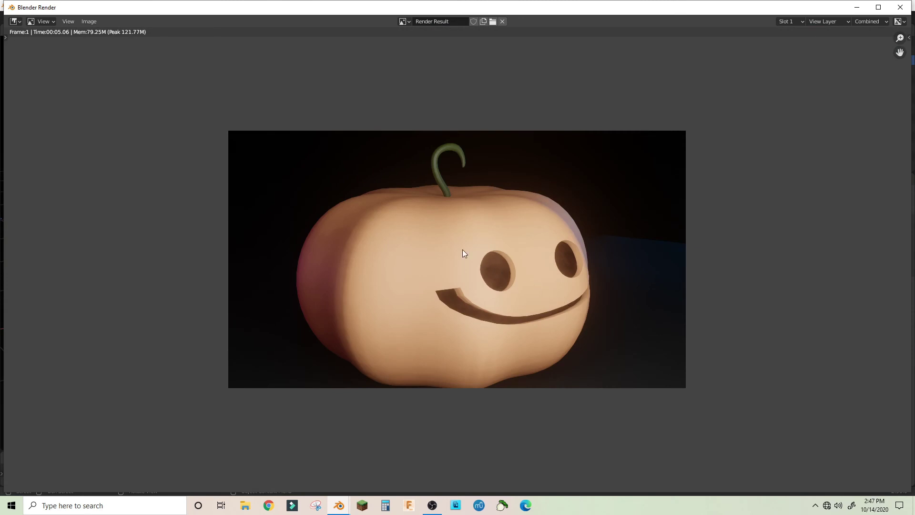